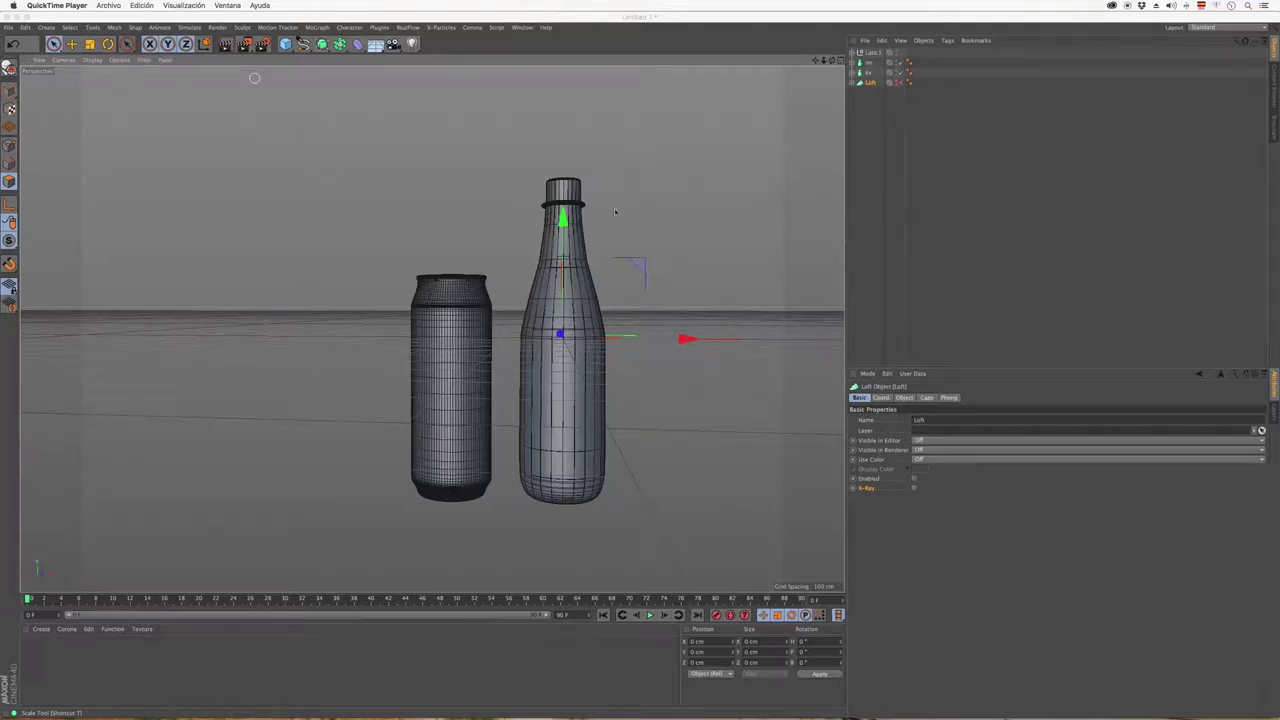
Collapse the can group Lata.1 and hide it in the viewport so only the bottle shows.
scroll(565, 186, up, 3)
scroll(565, 186, up, 3)
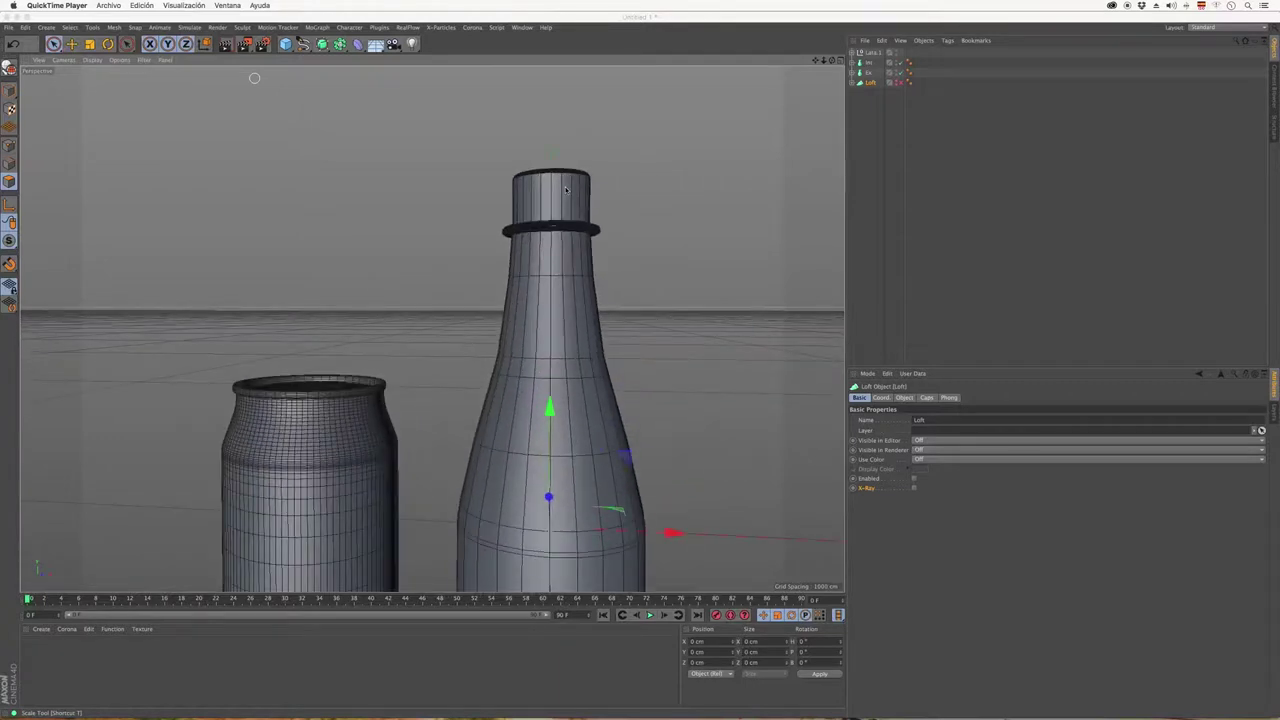
scroll(564, 186, up, 3)
scroll(542, 214, down, 3)
scroll(545, 208, down, 2)
scroll(532, 226, down, 2)
scroll(533, 316, down, 3)
scroll(500, 340, down, 1)
scroll(440, 339, up, 3)
scroll(433, 340, up, 3)
scroll(424, 400, up, 2)
scroll(424, 375, up, 3)
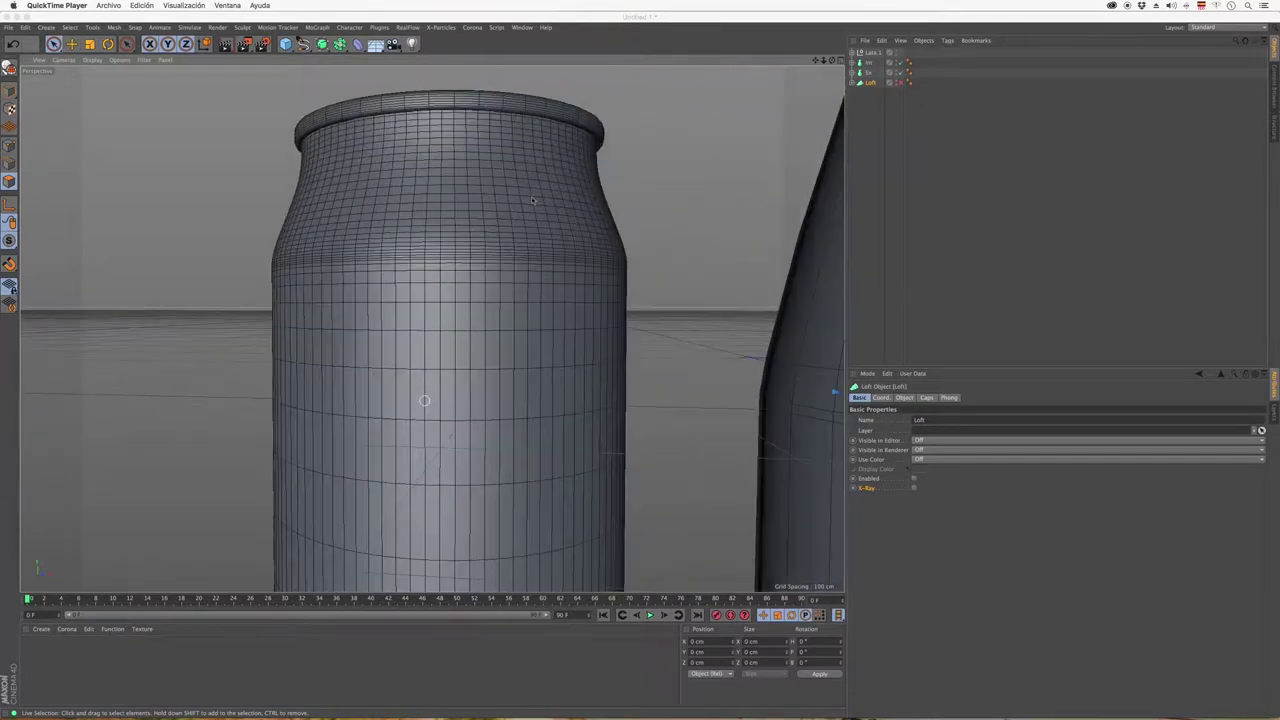
scroll(483, 312, down, 5)
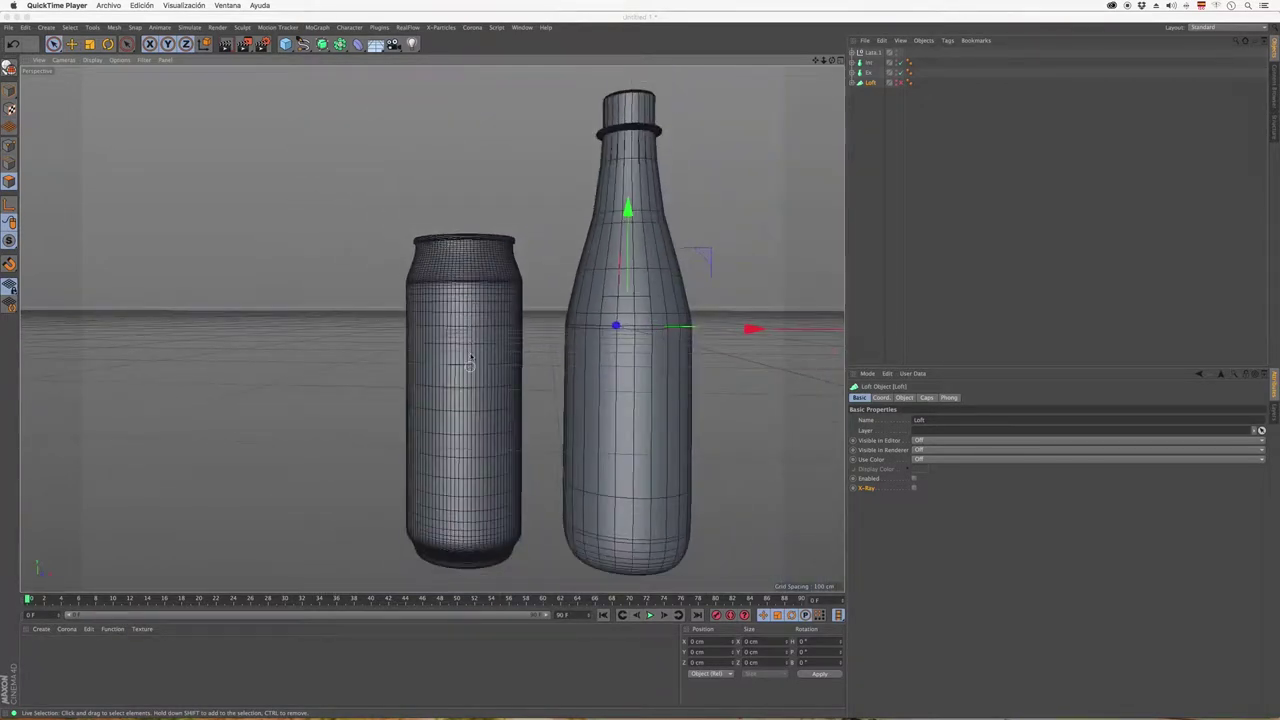
click(870, 52)
click(853, 52)
click(855, 52)
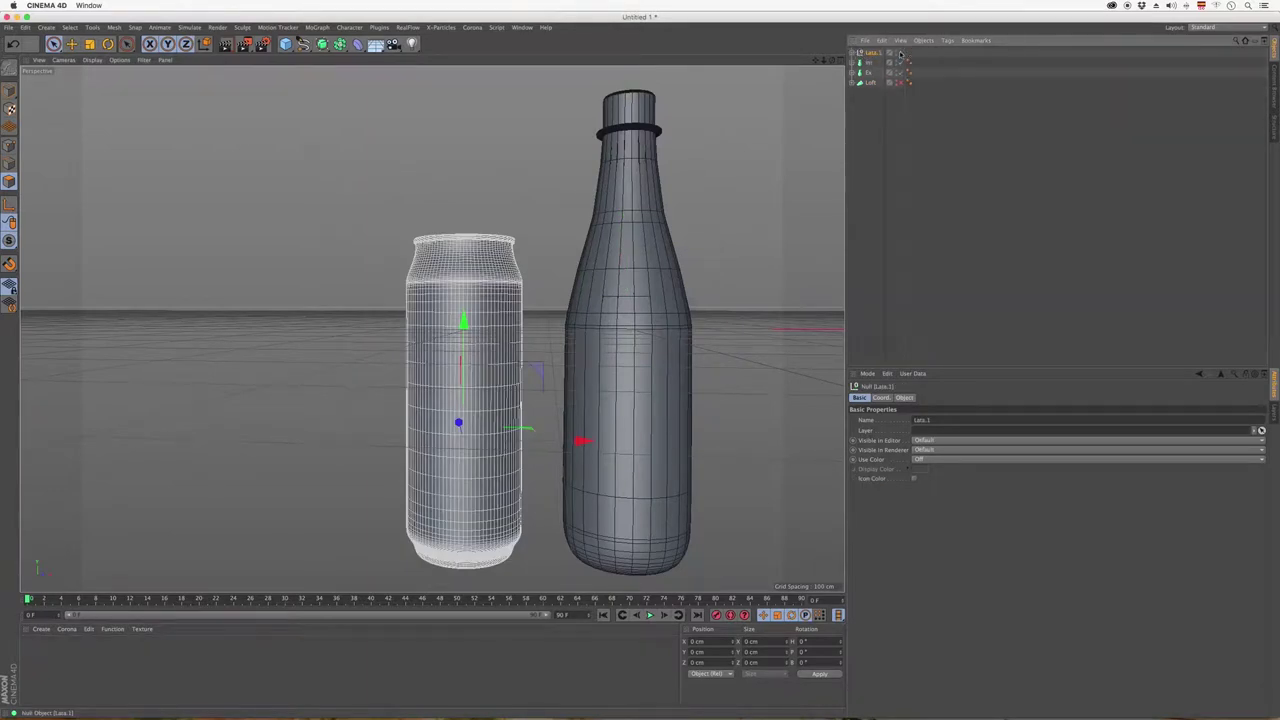
click(897, 53)
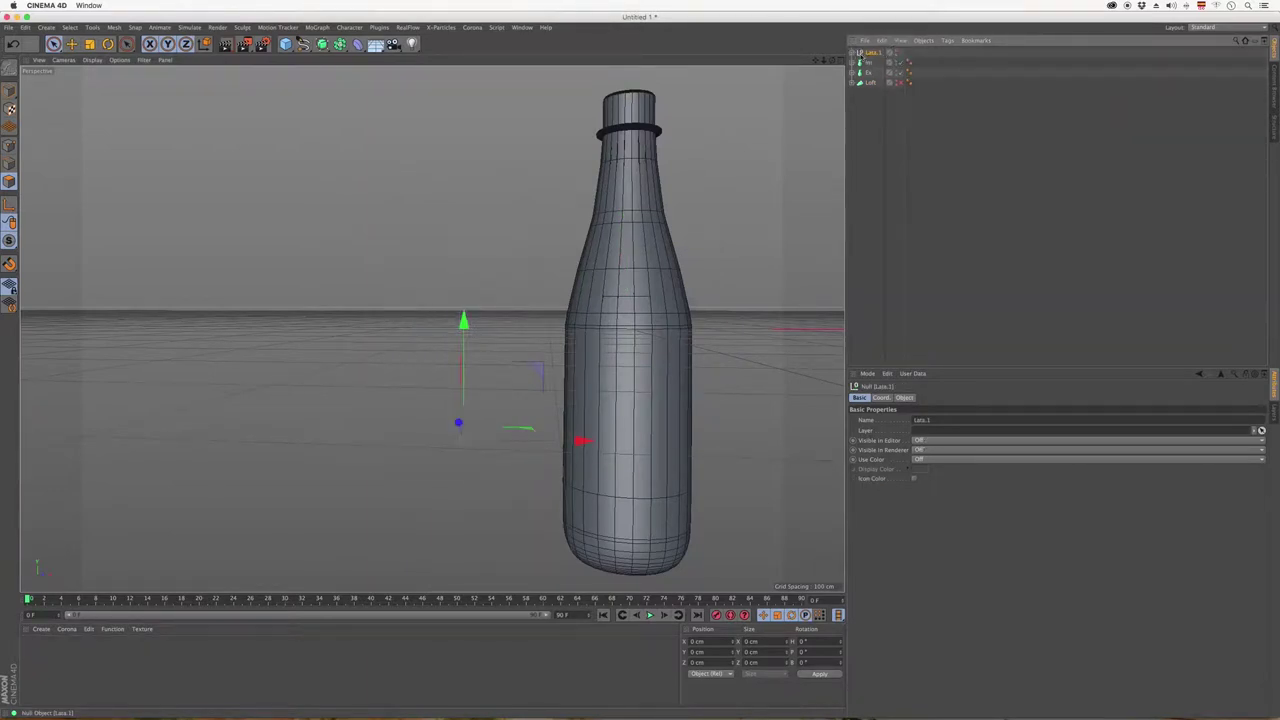
scroll(668, 96, up, 3)
scroll(657, 86, up, 2)
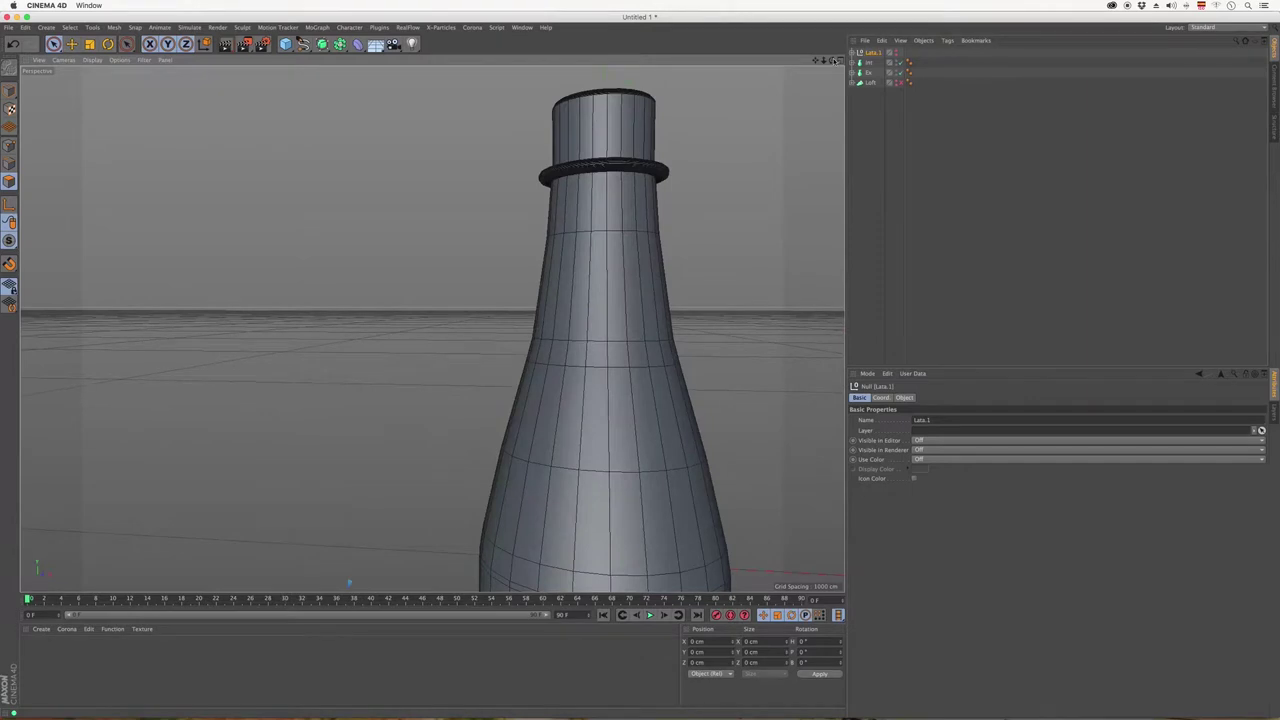
drag(823, 60, 622, 160)
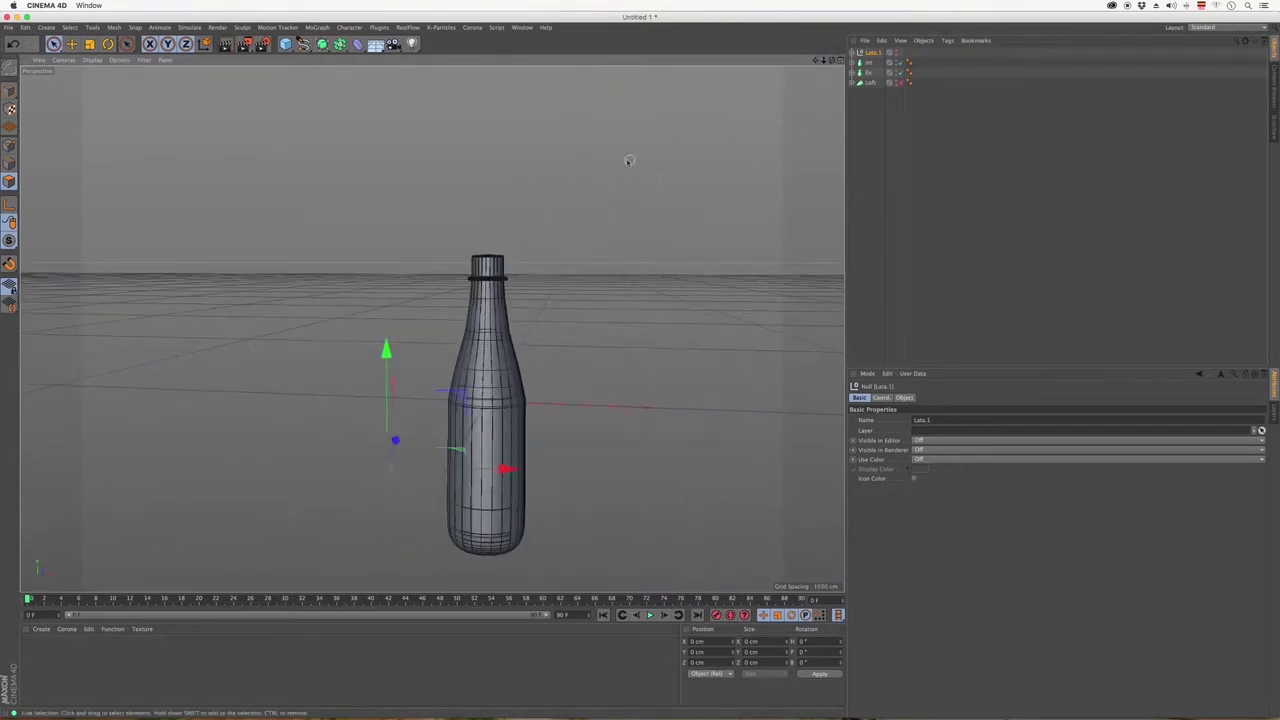
Add a Cylinder primitive and raise it above the bottle neck.
click(287, 44)
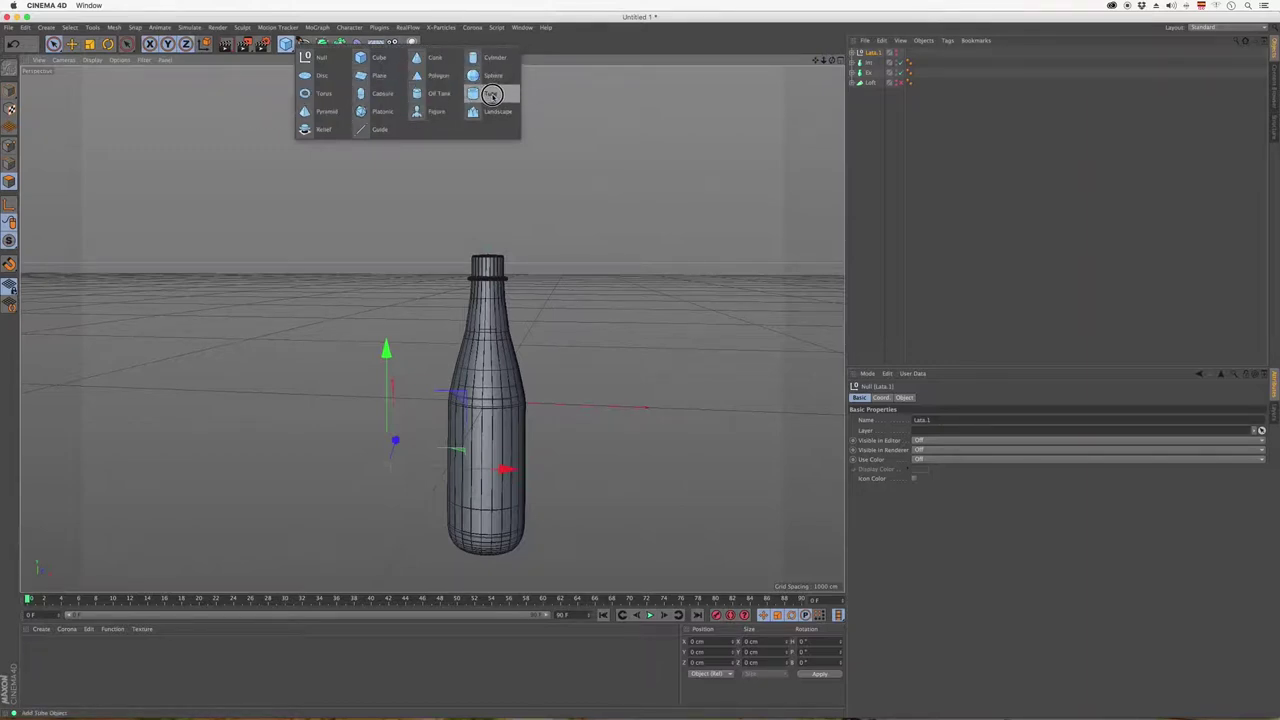
click(495, 57)
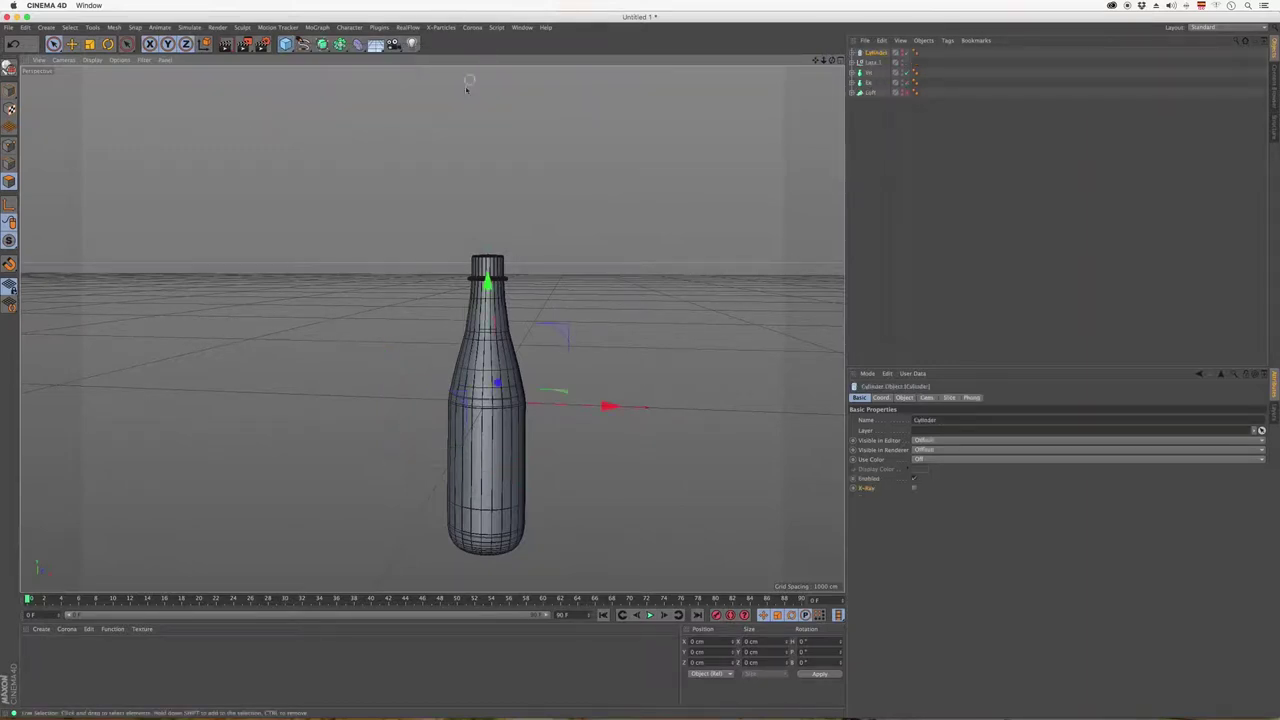
drag(487, 268, 498, 170)
scroll(498, 170, up, 2)
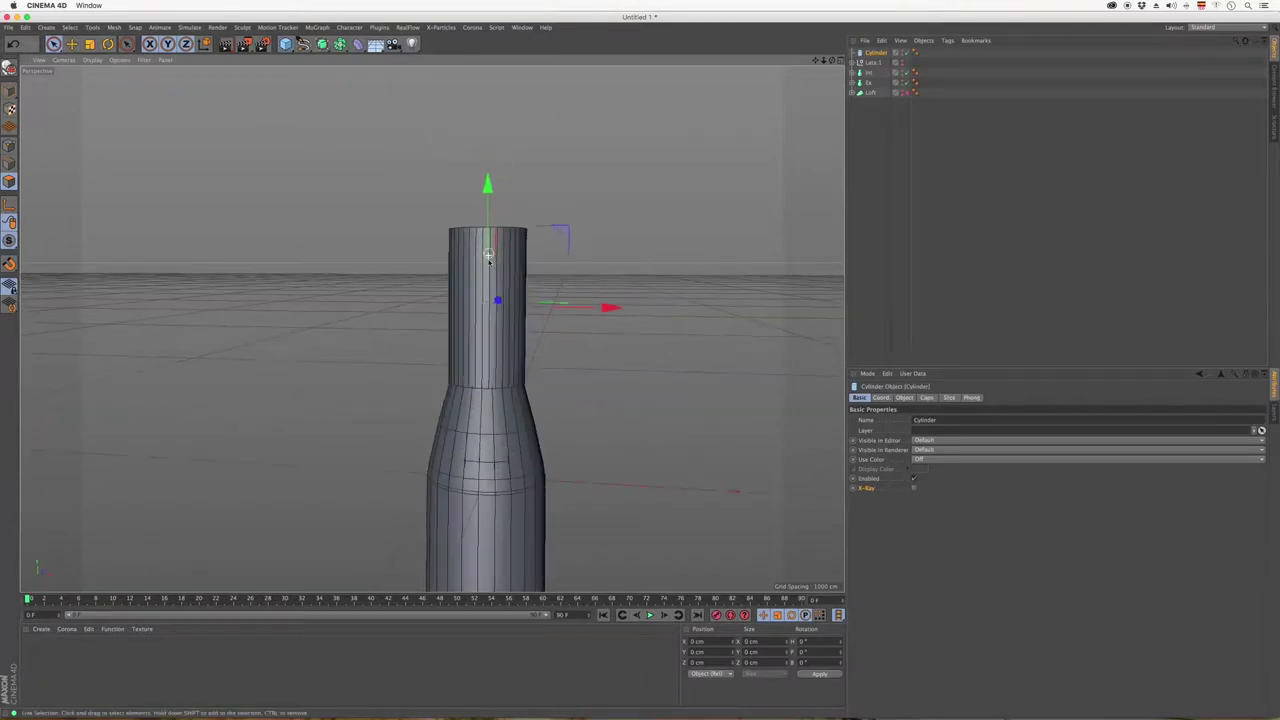
scroll(500, 120, up, 2)
scroll(501, 79, up, 1)
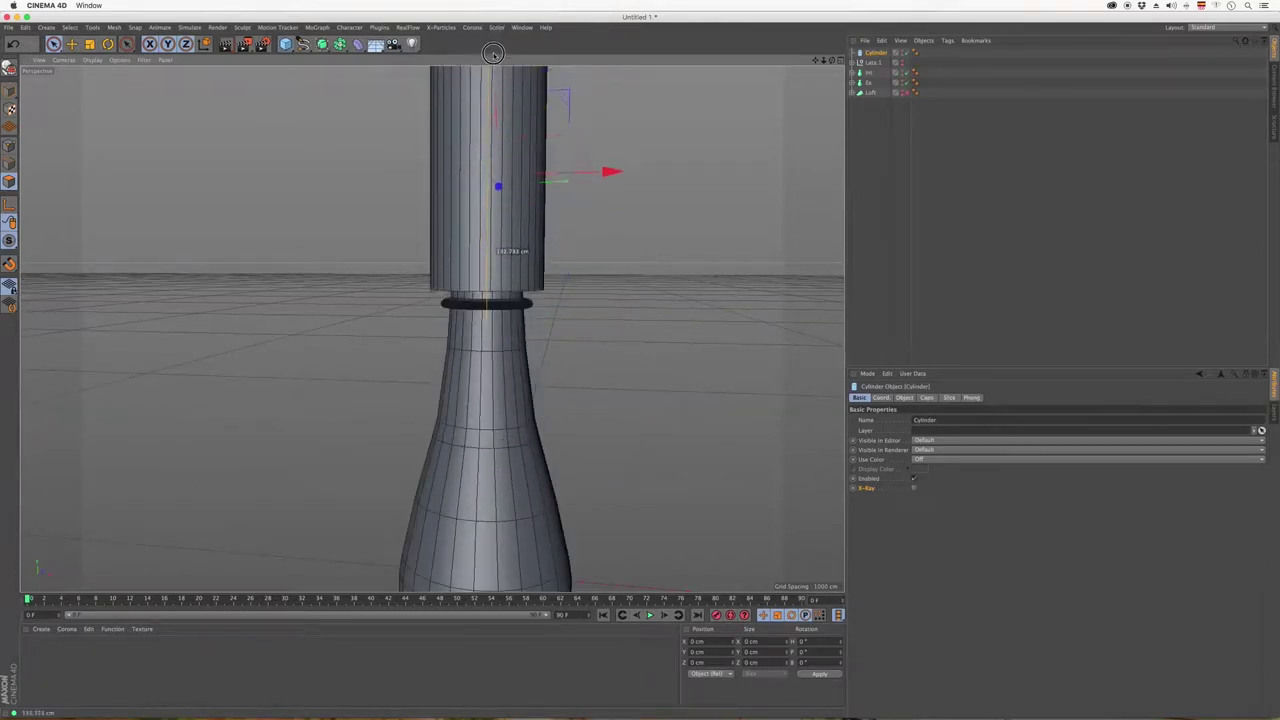
drag(501, 79, 493, 58)
scroll(484, 312, down, 3)
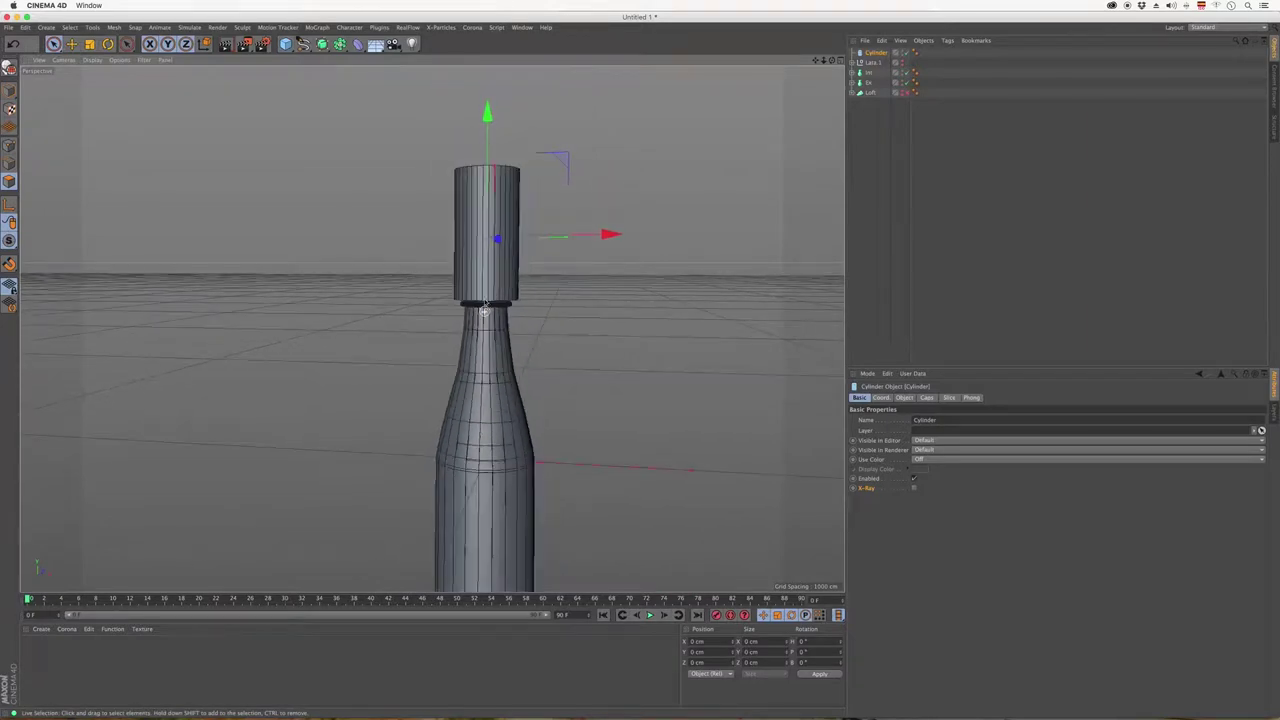
Shorten and narrow the cylinder into a small cap seated on the bottle neck.
click(873, 52)
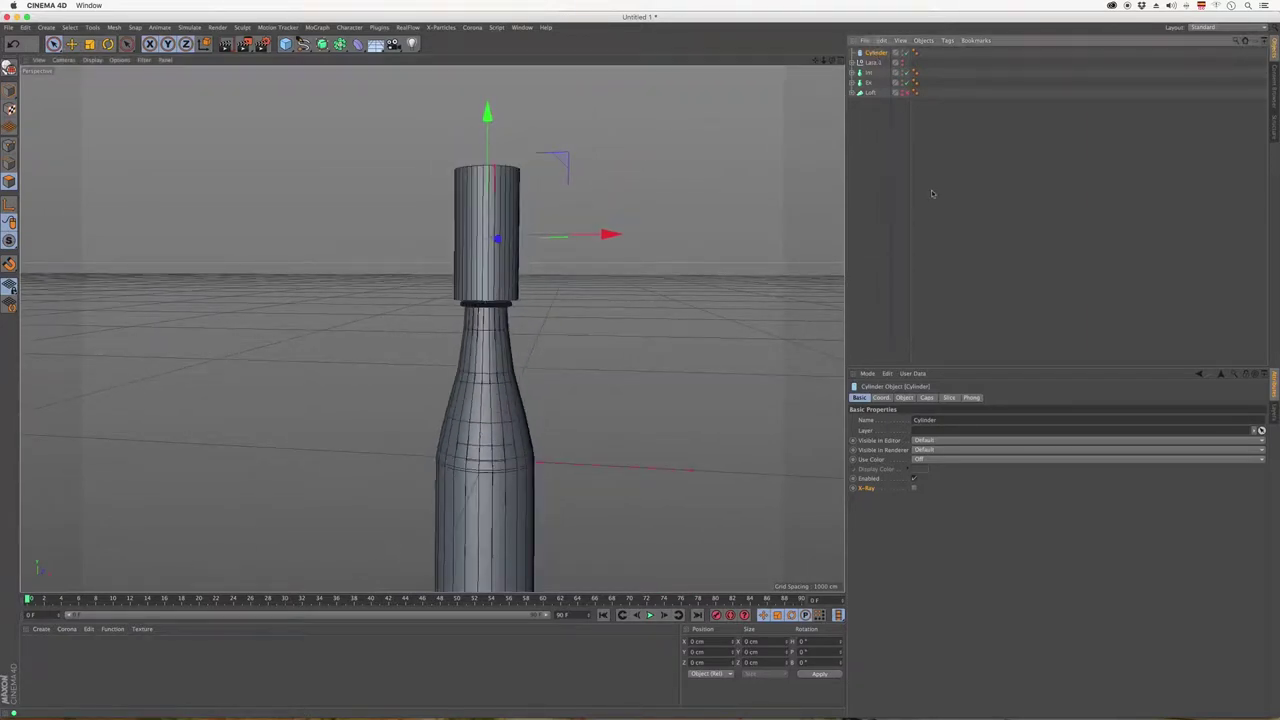
click(905, 397)
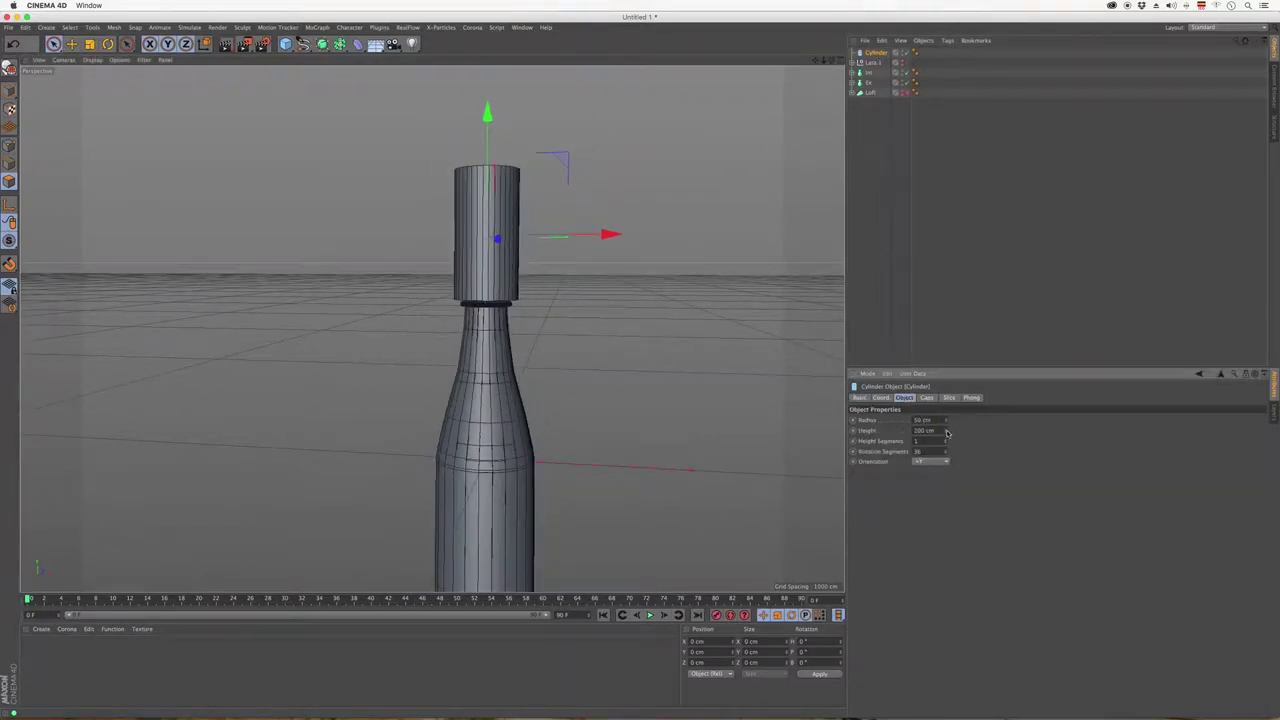
drag(946, 432, 929, 503)
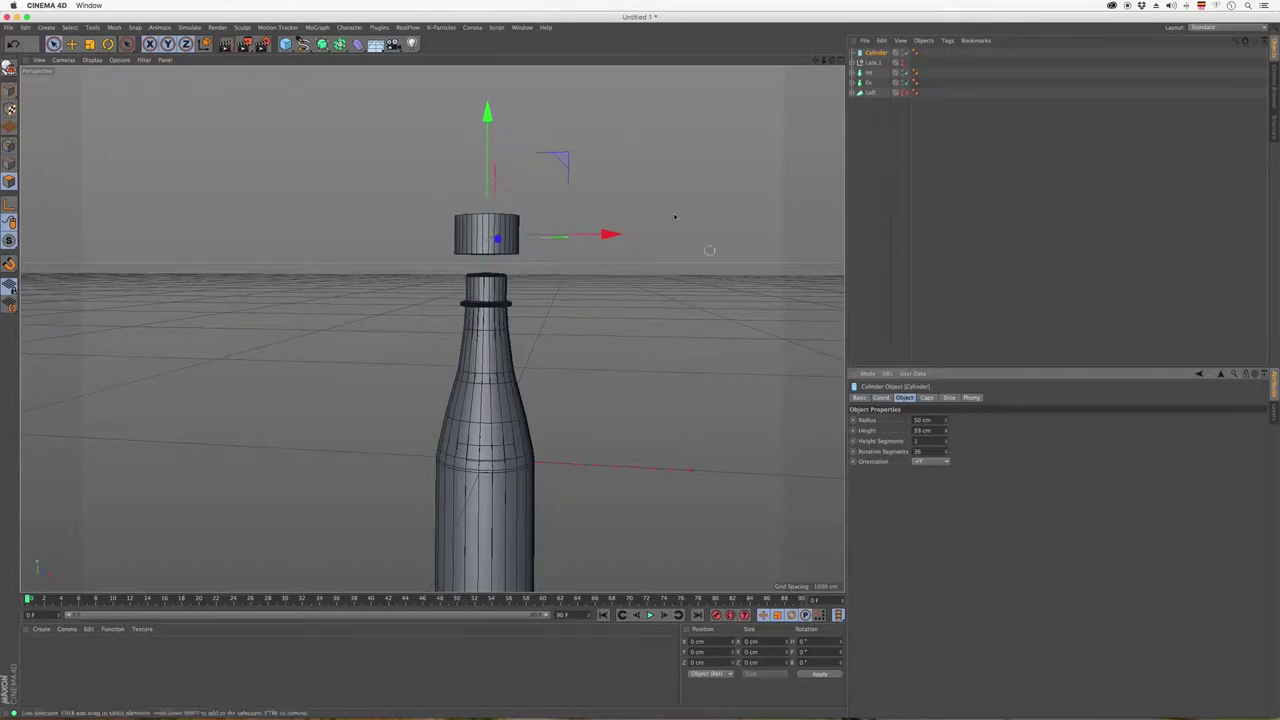
drag(505, 125, 505, 172)
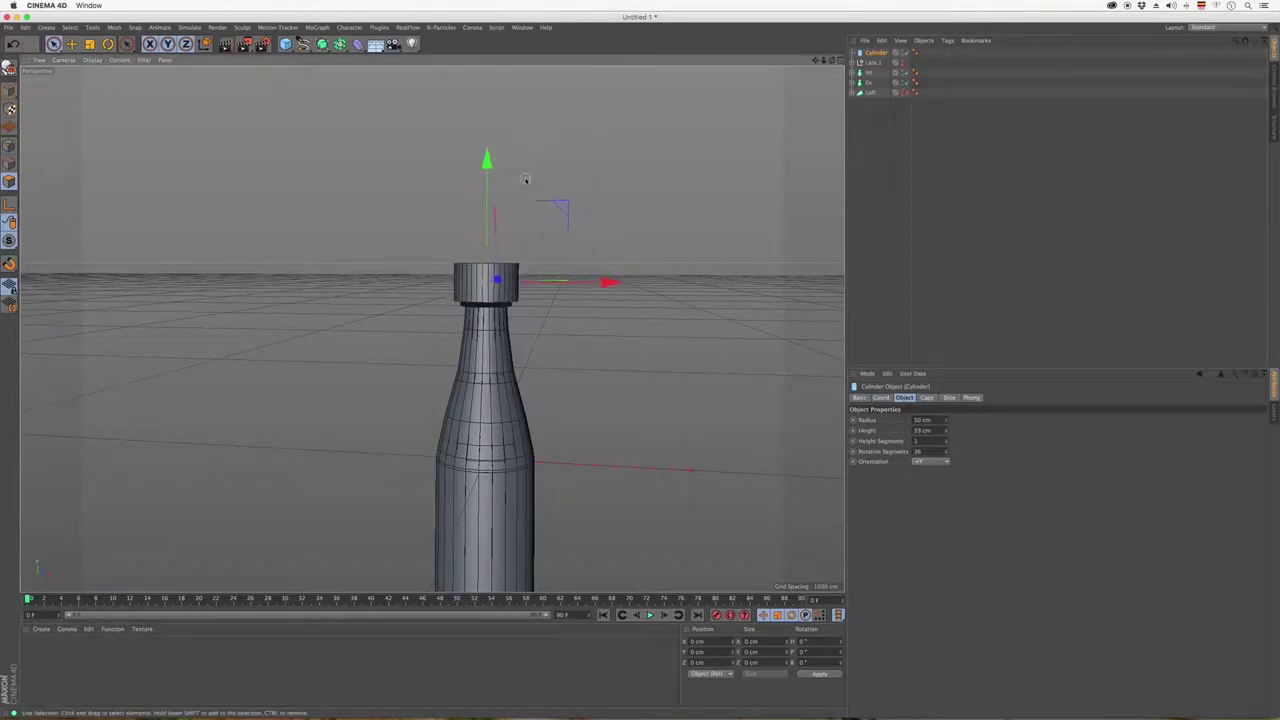
drag(946, 421, 943, 430)
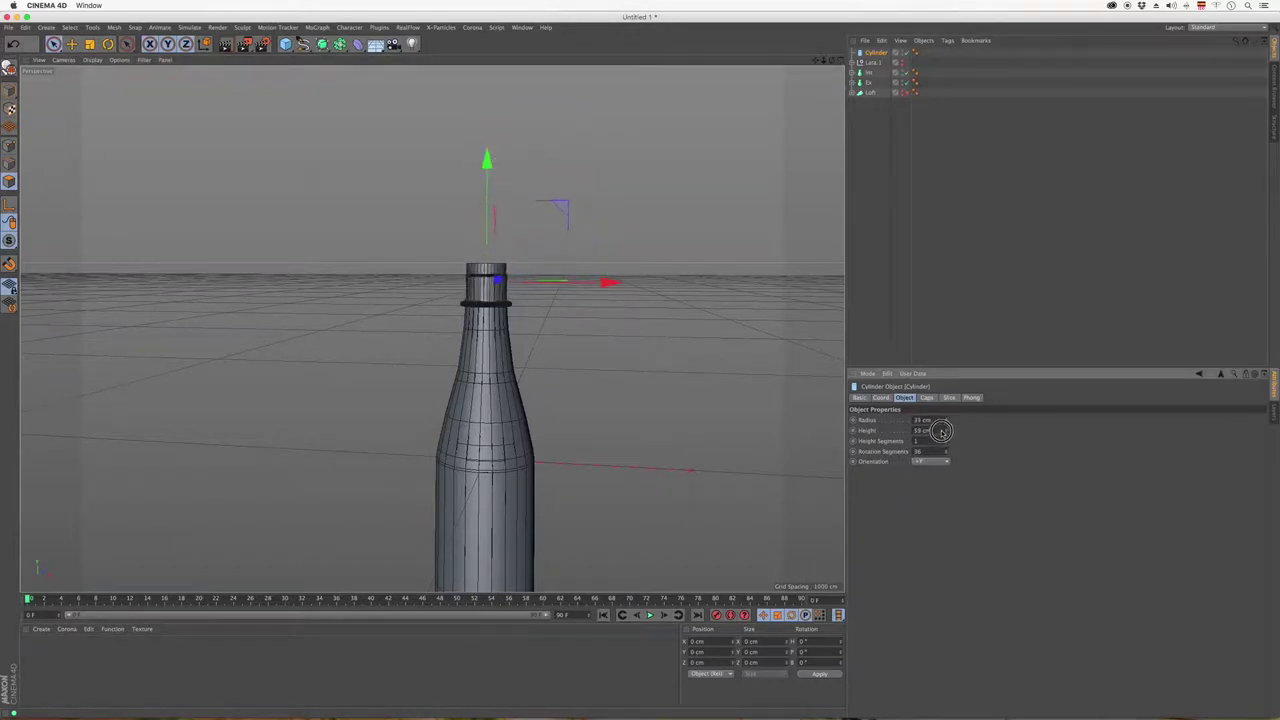
drag(944, 432, 943, 439)
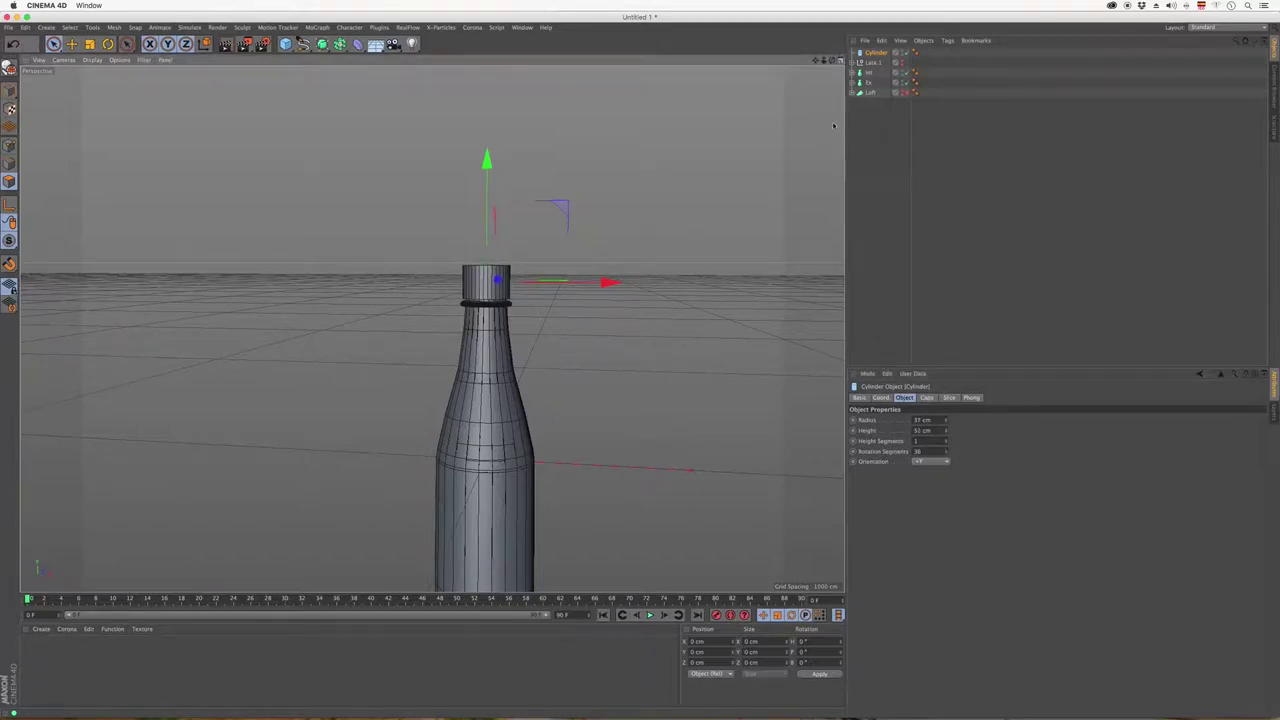
In the enlarged Front view, match the cap's radius, 32 cm height and position to the red reference cap.
middle_click(818, 381)
middle_click(818, 381)
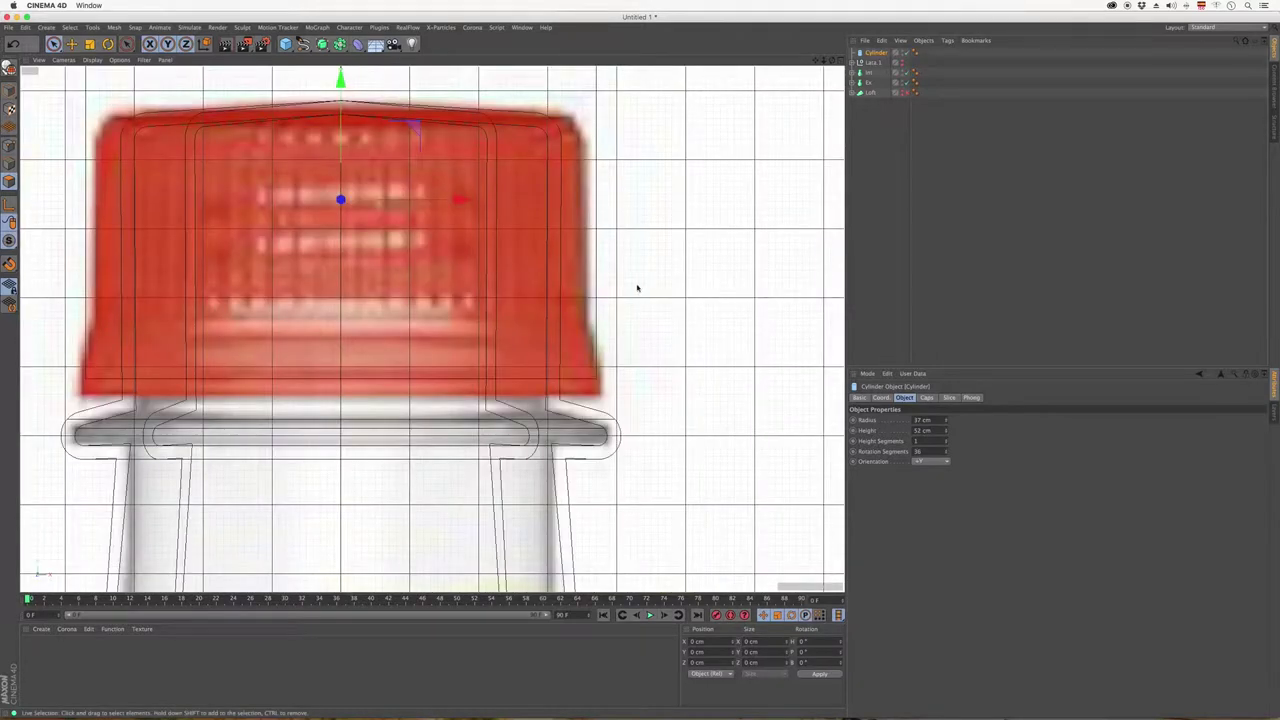
scroll(580, 275, down, 3)
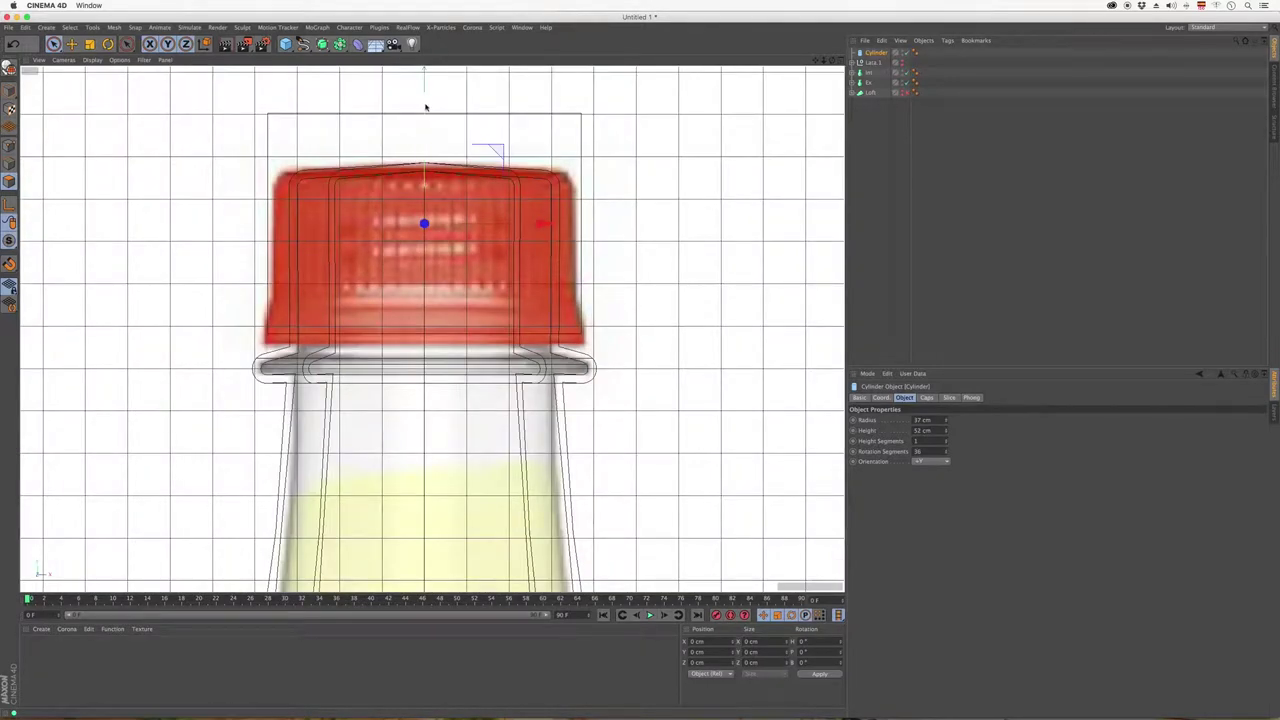
drag(425, 107, 422, 119)
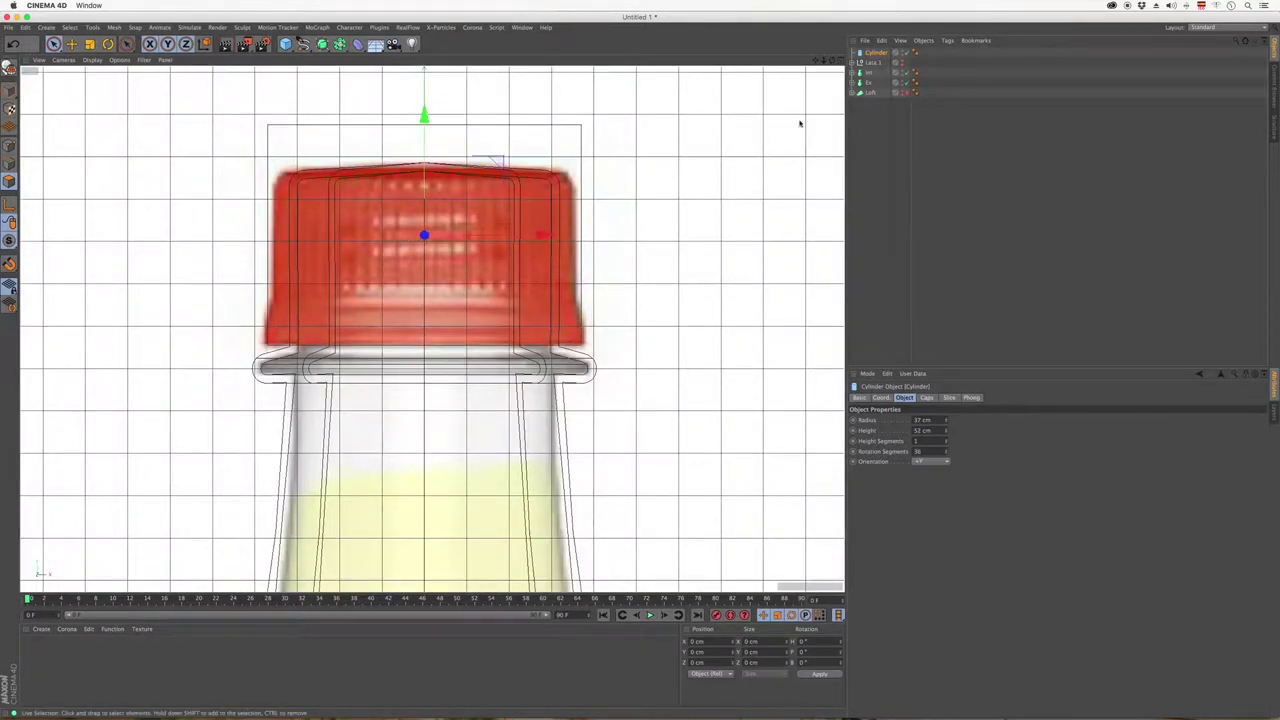
drag(947, 421, 947, 438)
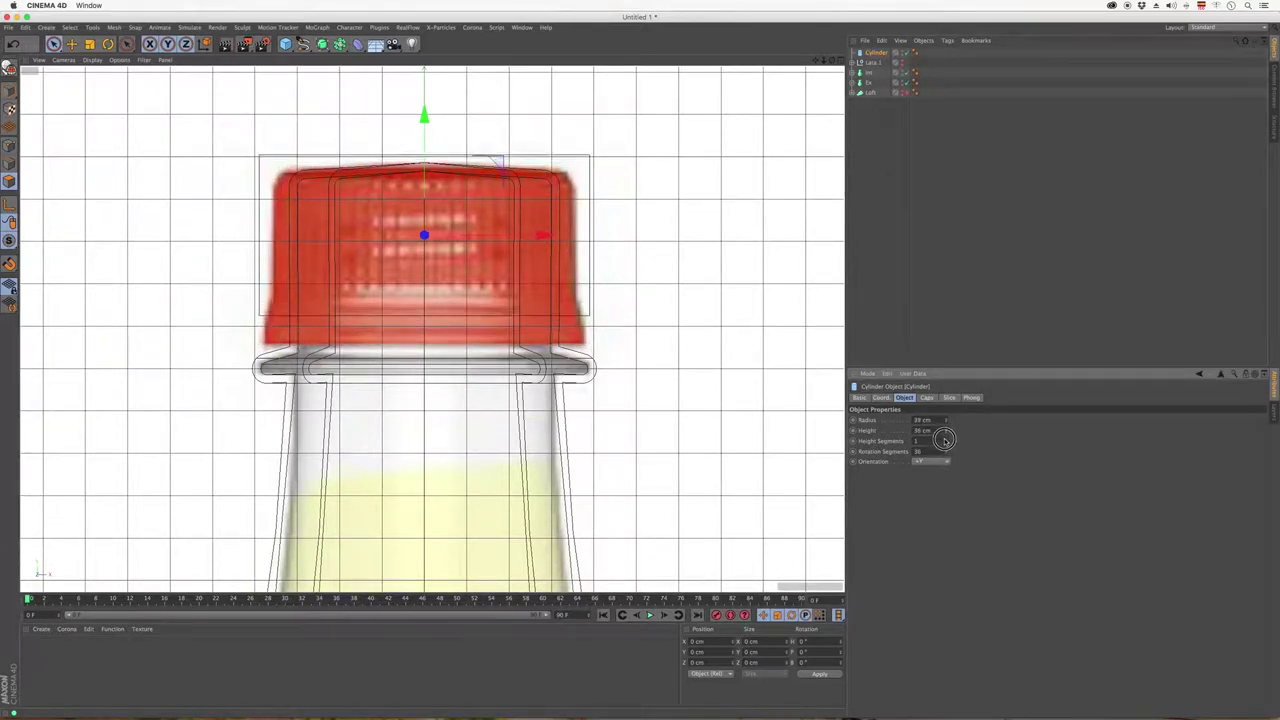
drag(424, 114, 424, 90)
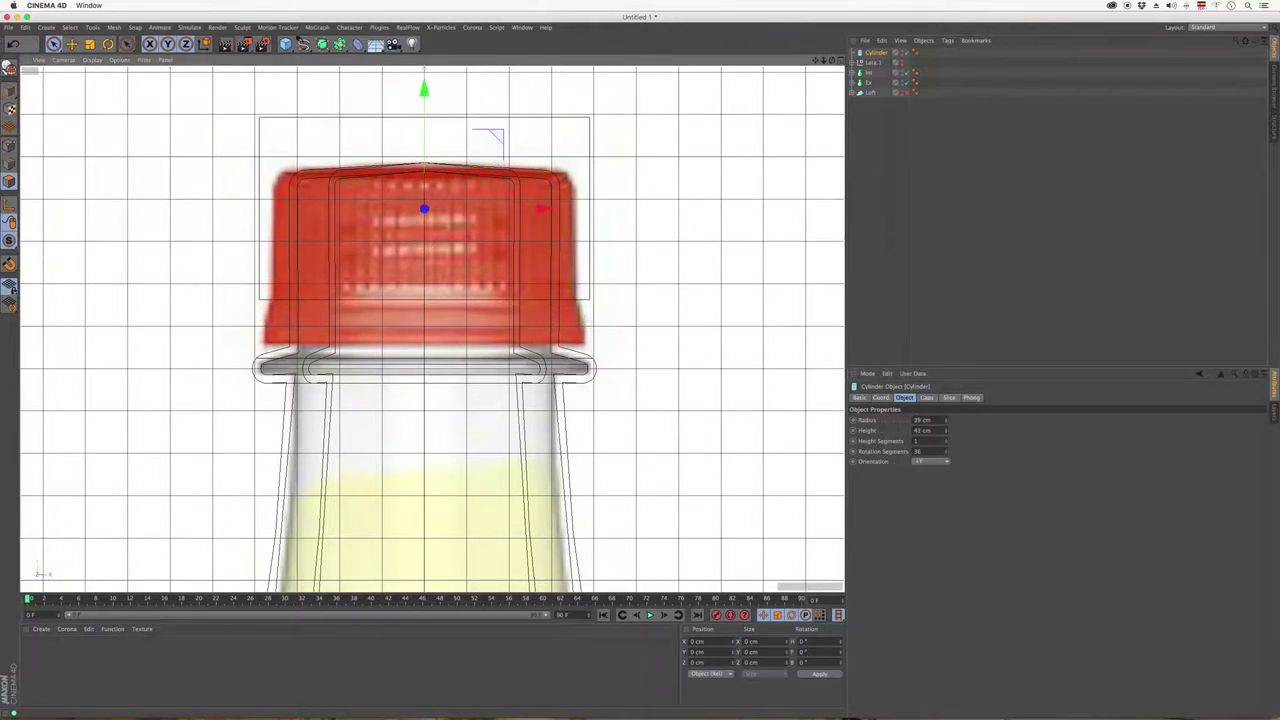
drag(946, 434, 946, 447)
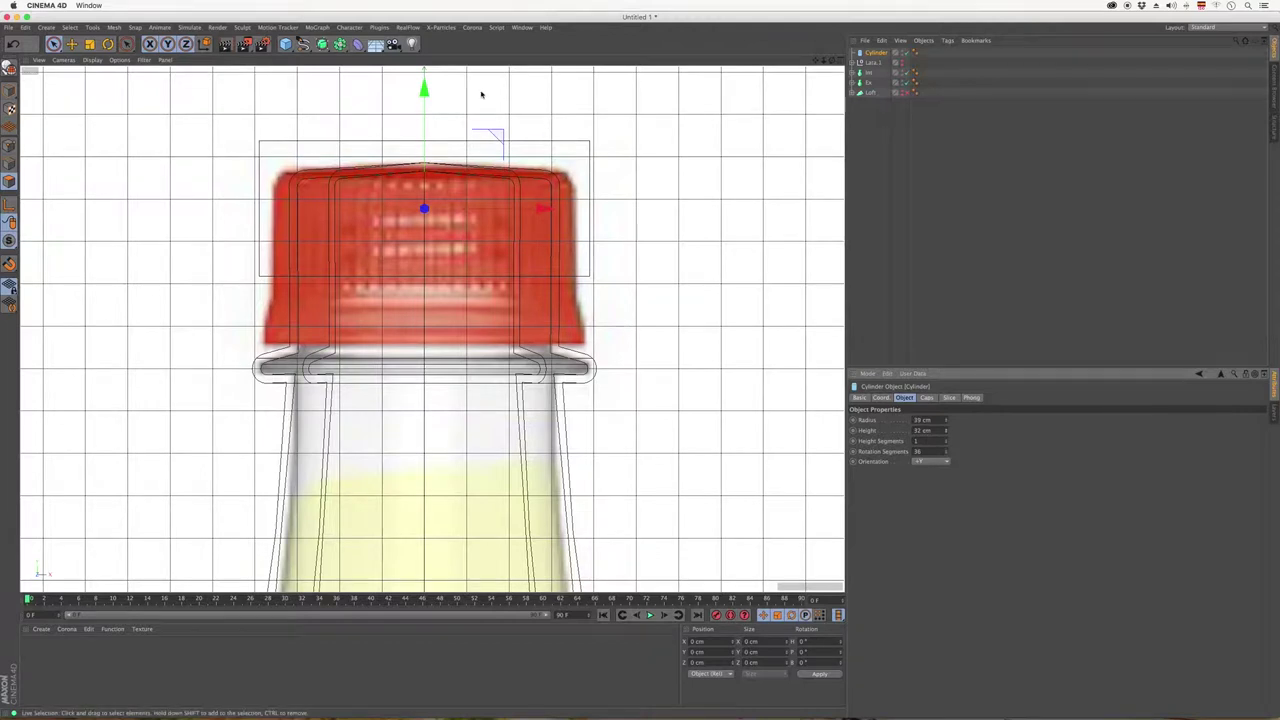
drag(421, 91, 419, 109)
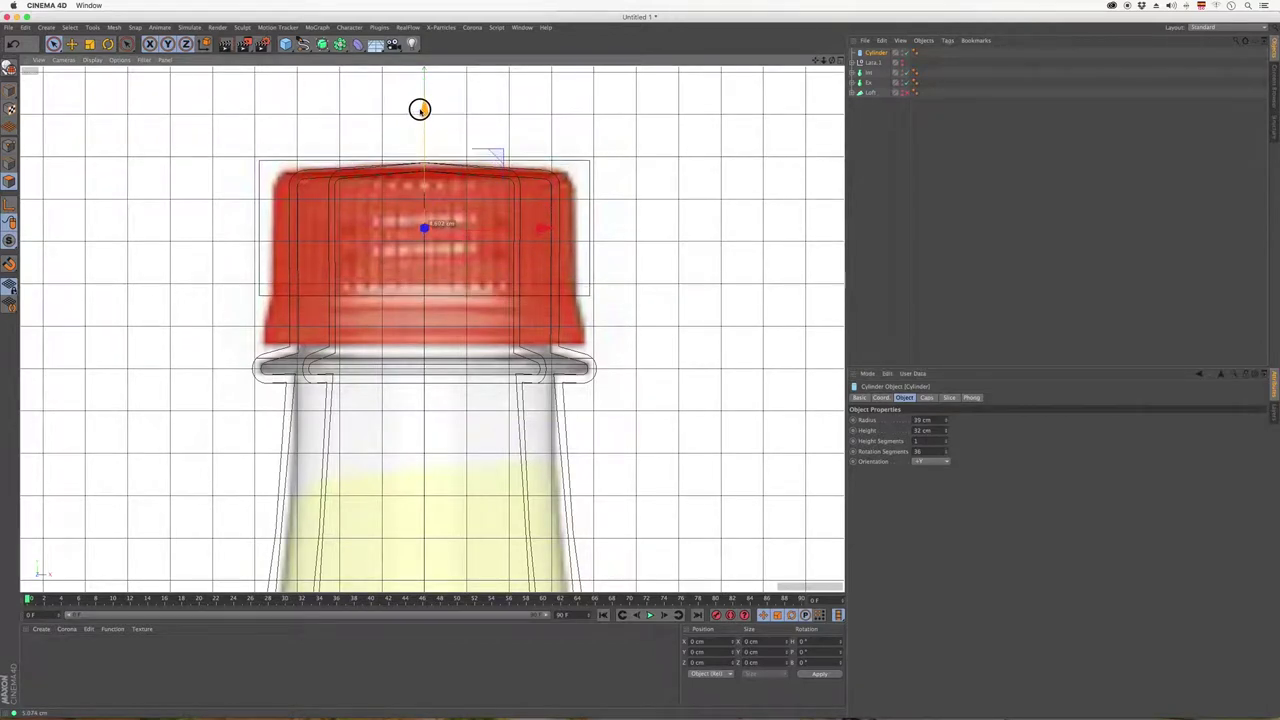
drag(423, 108, 422, 111)
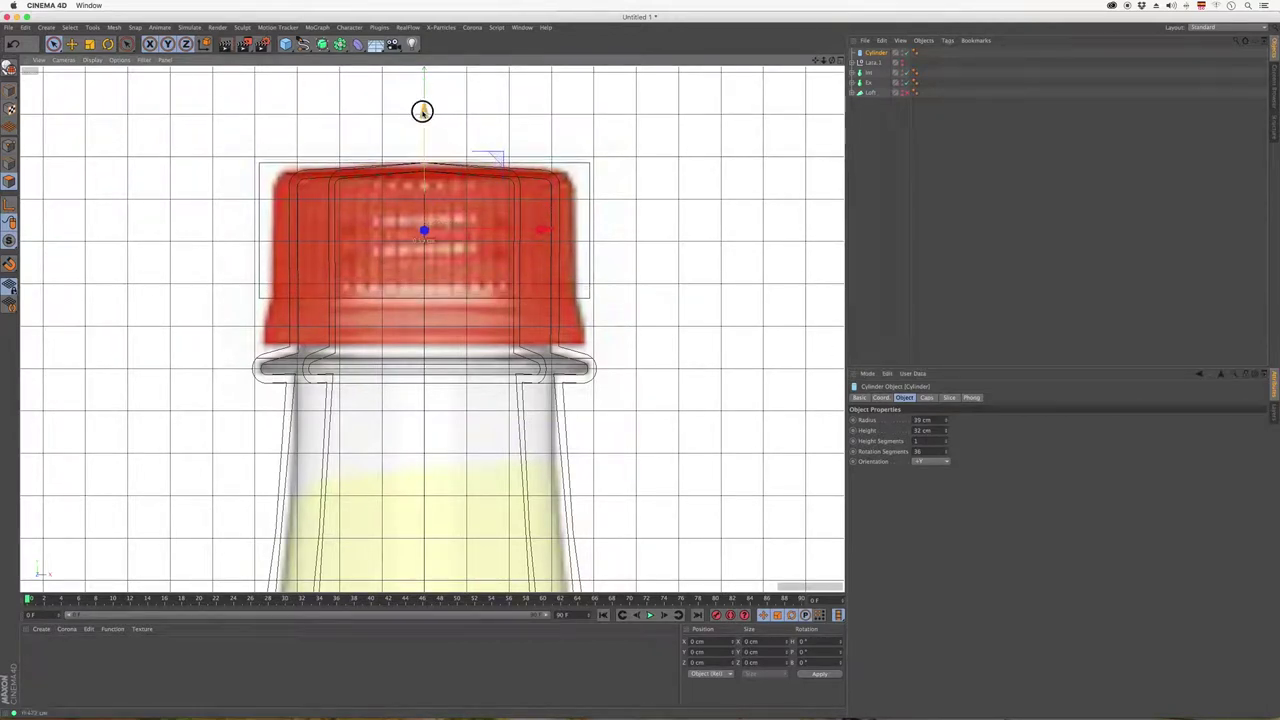
click(840, 60)
In a single Perspective view, widen the cap's radius and inspect it from below.
click(426, 61)
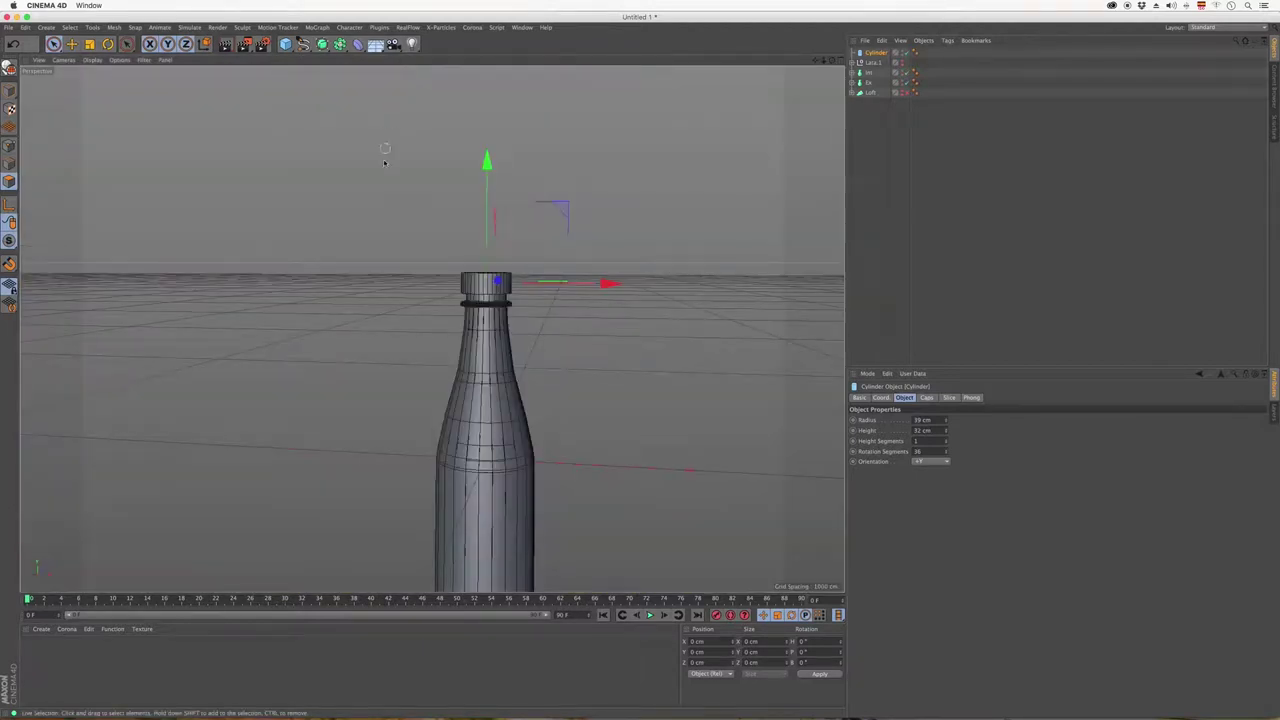
scroll(541, 299, up, 3)
scroll(523, 290, up, 4)
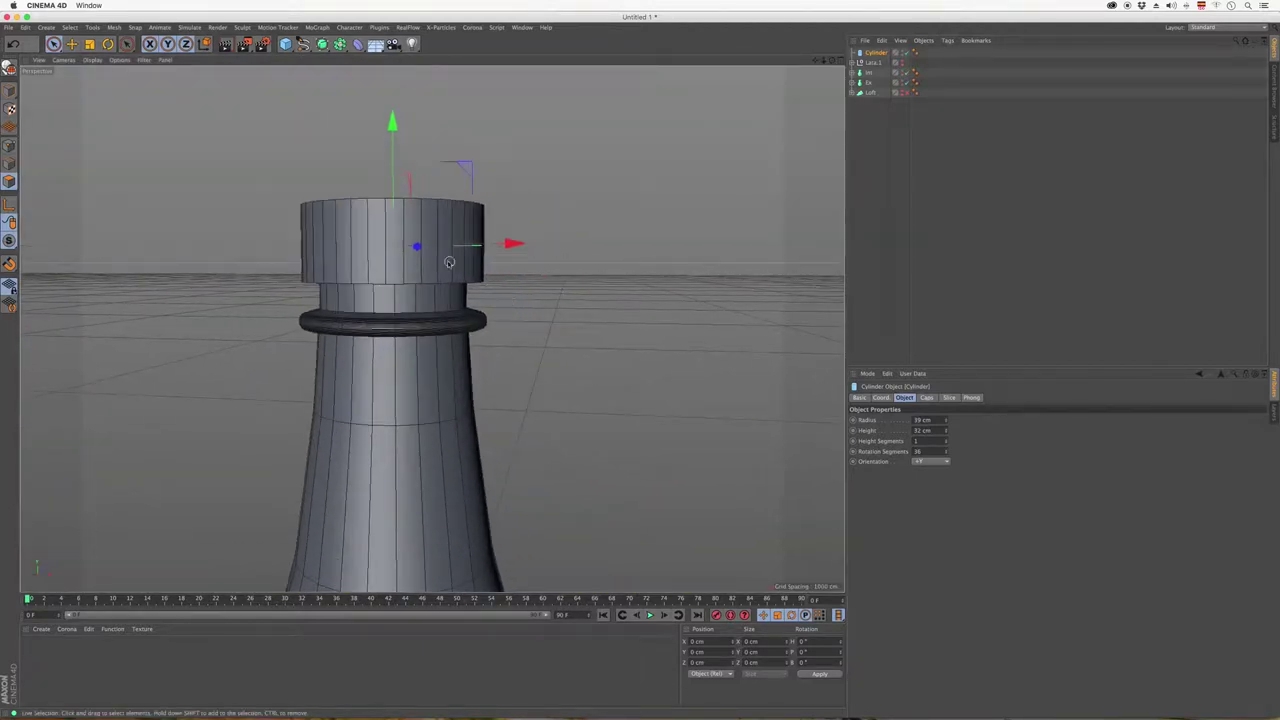
scroll(425, 241, up, 1)
scroll(410, 225, up, 3)
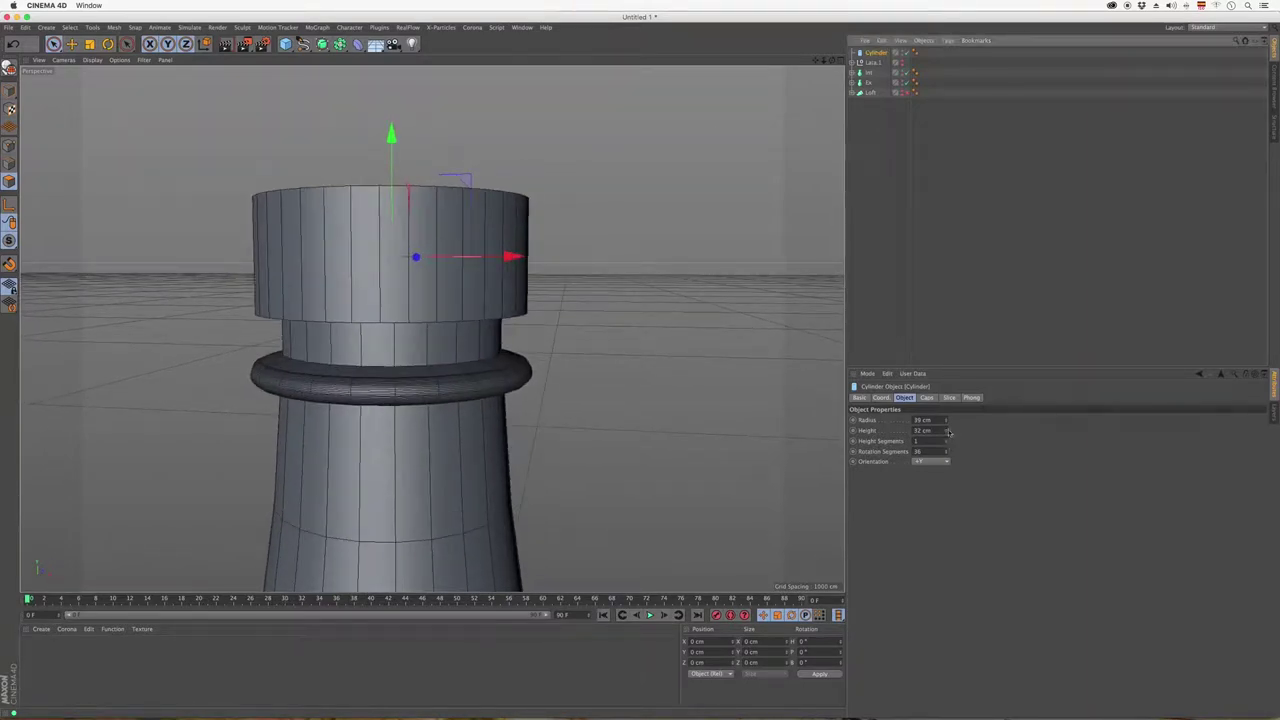
mouse_move(947, 421)
mouse_down()
mouse_move(948, 371)
mouse_move(948, 383)
mouse_up()
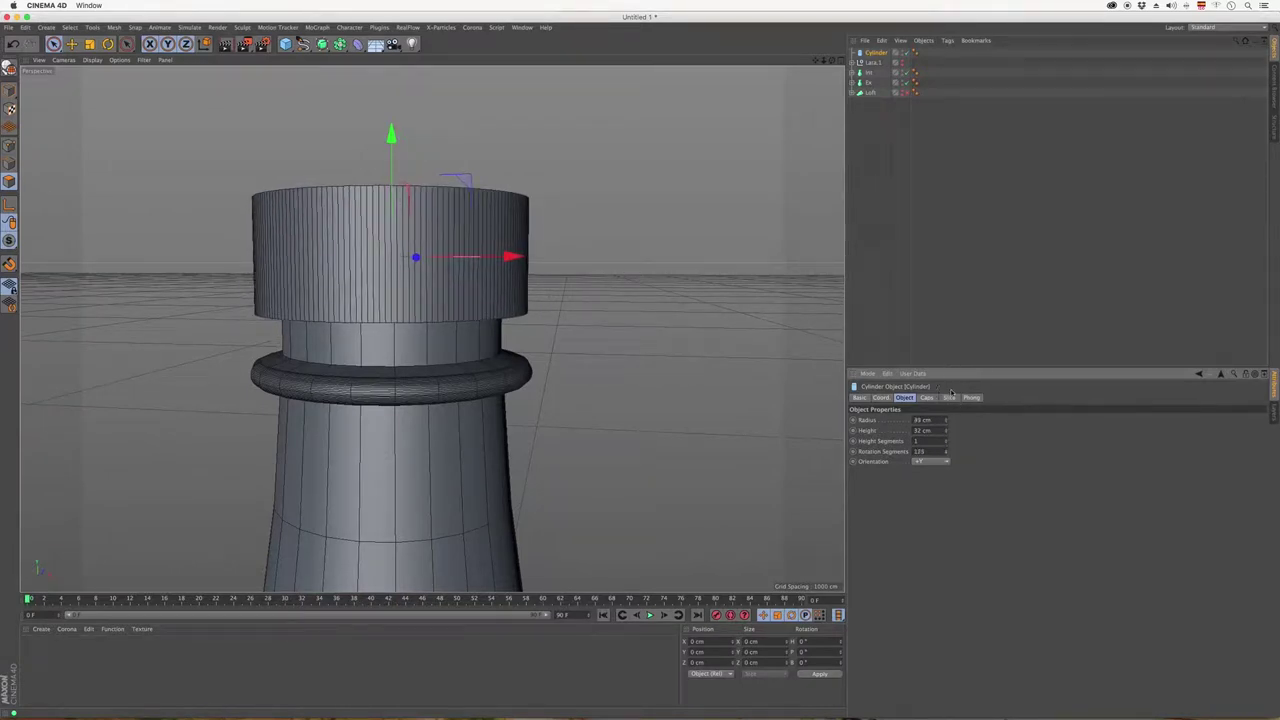
drag(831, 61, 818, 36)
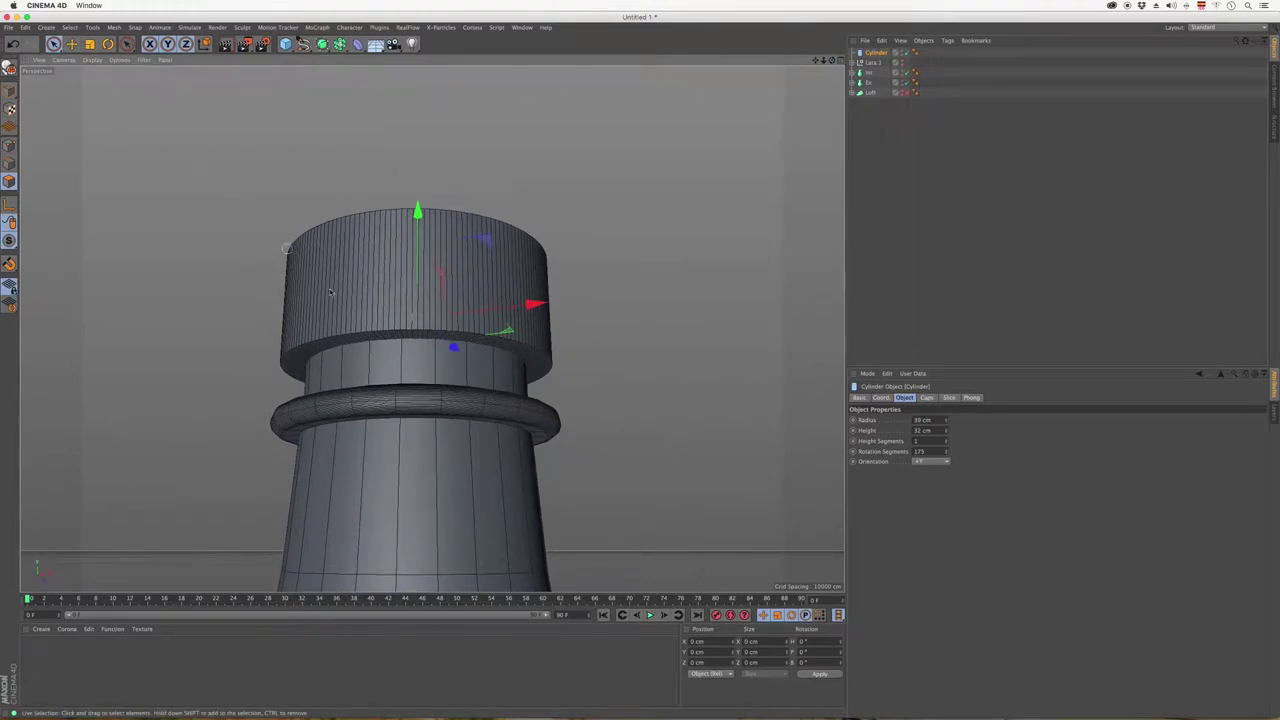
scroll(428, 318, up, 2)
scroll(428, 318, up, 2)
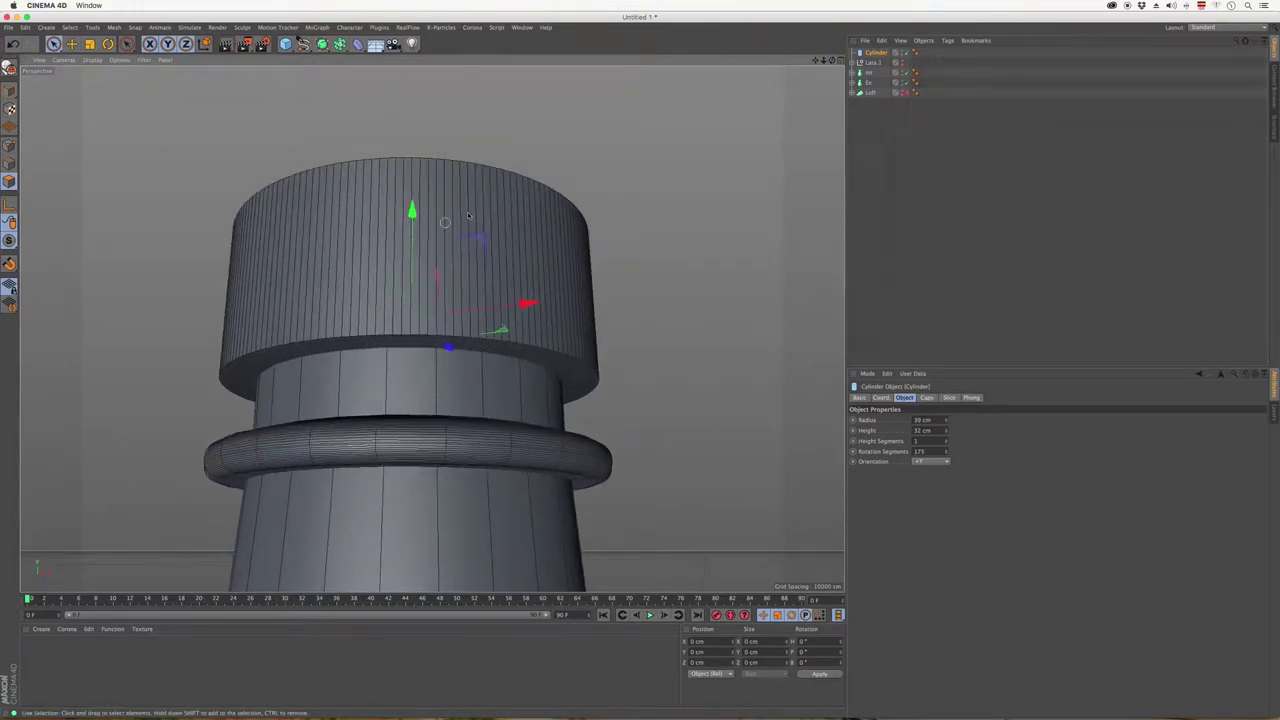
Make the cap cylinder an editable polygon object.
key(c)
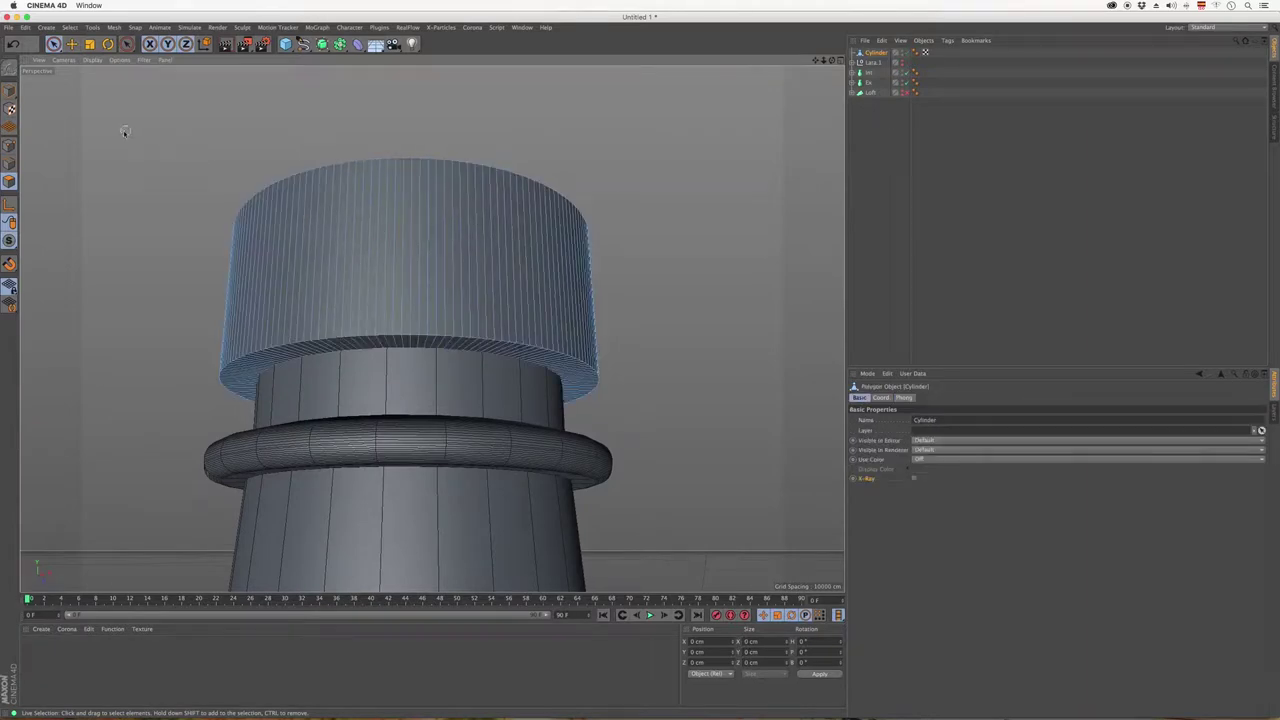
click(9, 92)
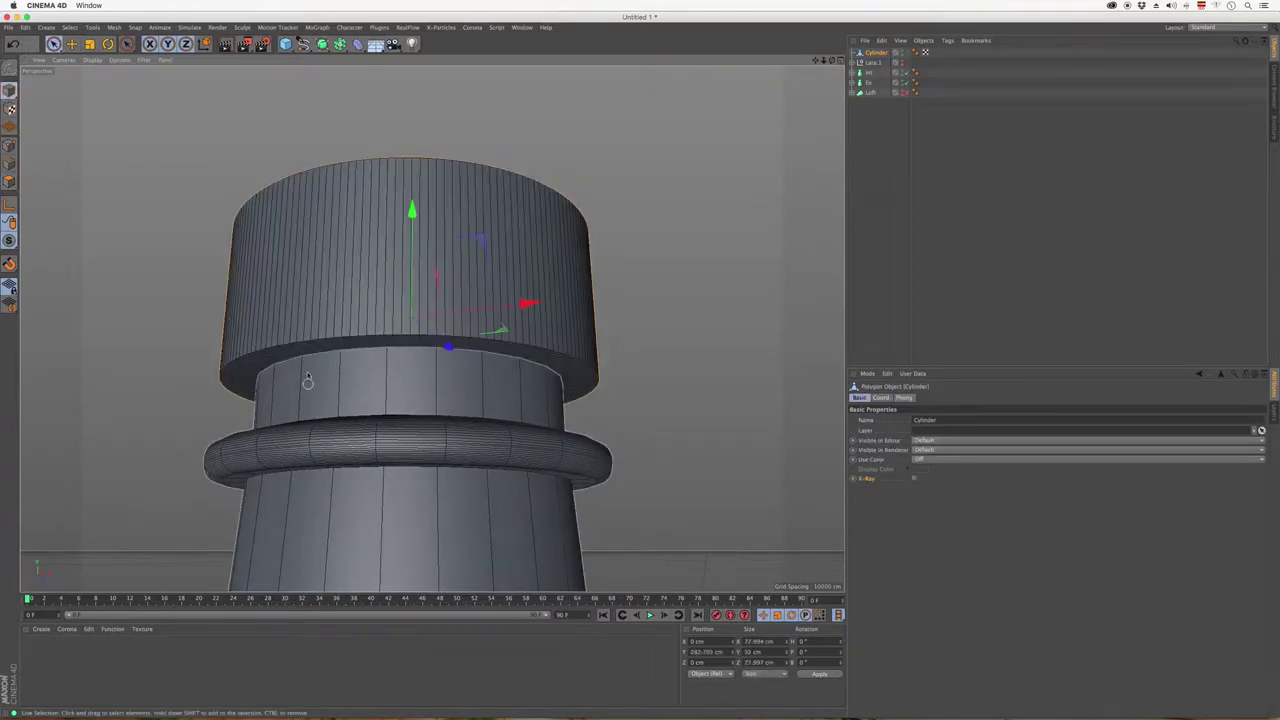
scroll(326, 340, up, 3)
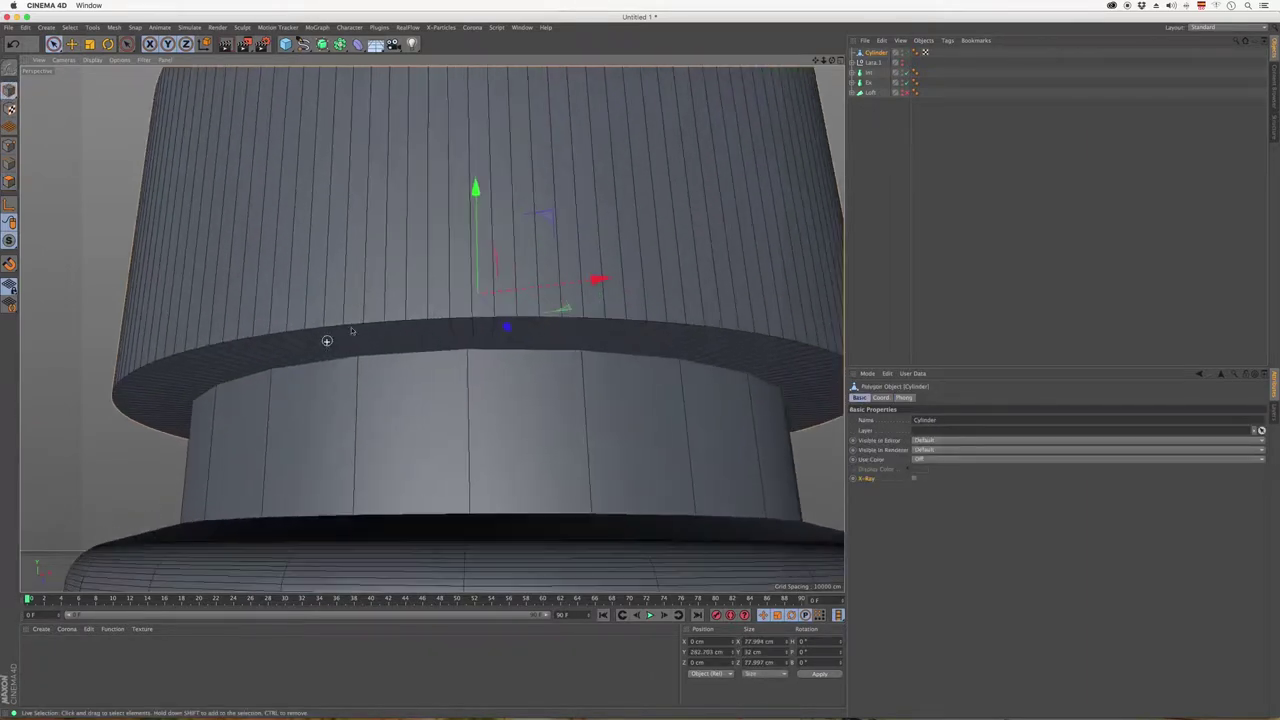
drag(833, 61, 866, 73)
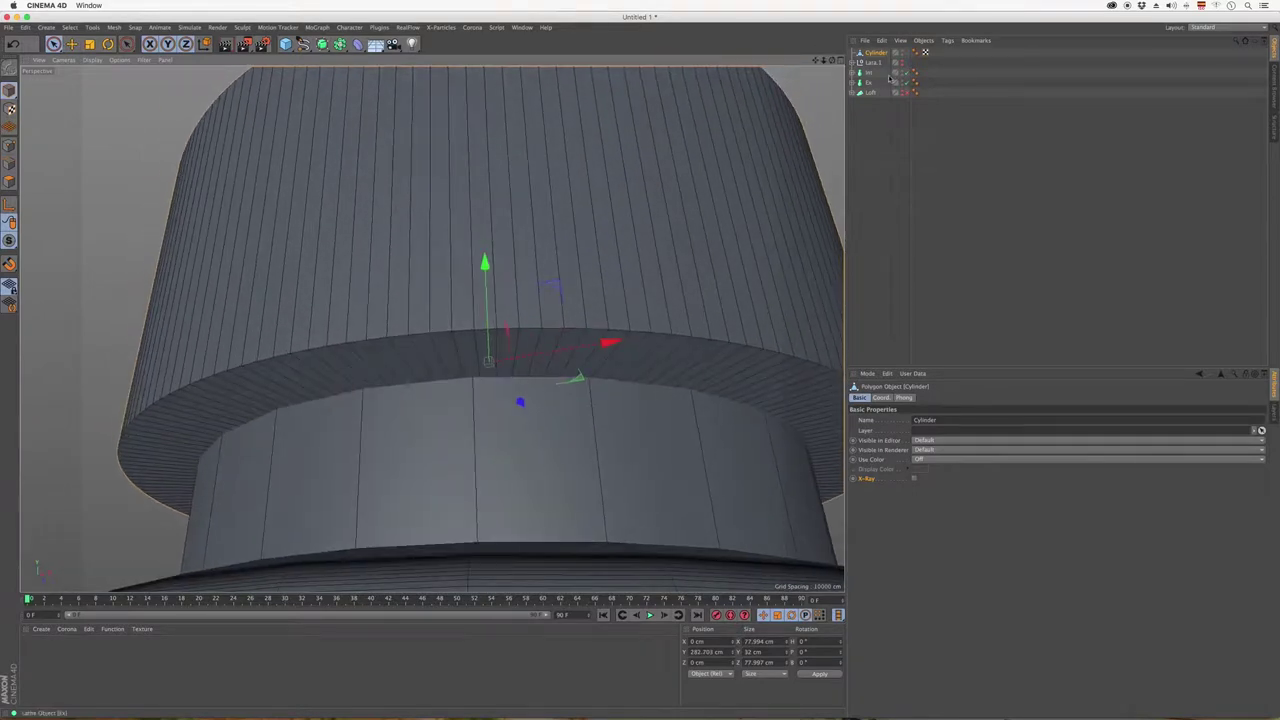
Group Inc, Ex and Loft under a new Null and hide that group in the viewport.
click(873, 114)
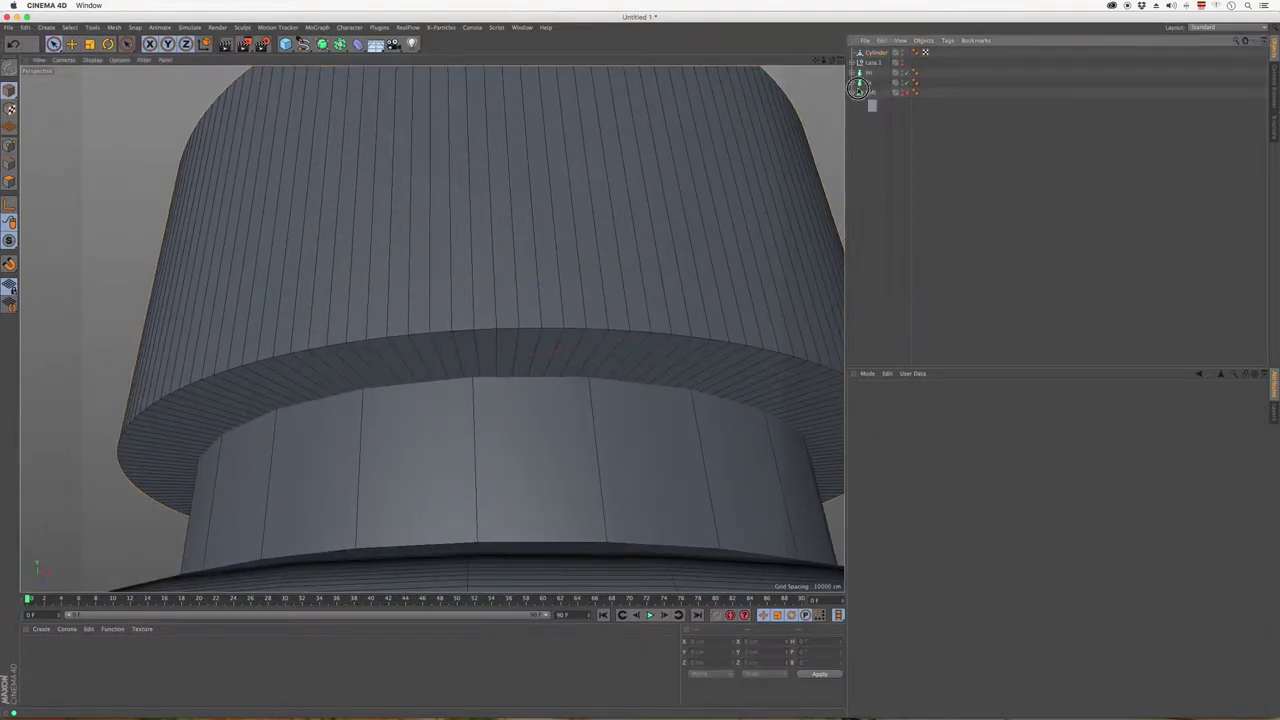
drag(856, 83, 870, 93)
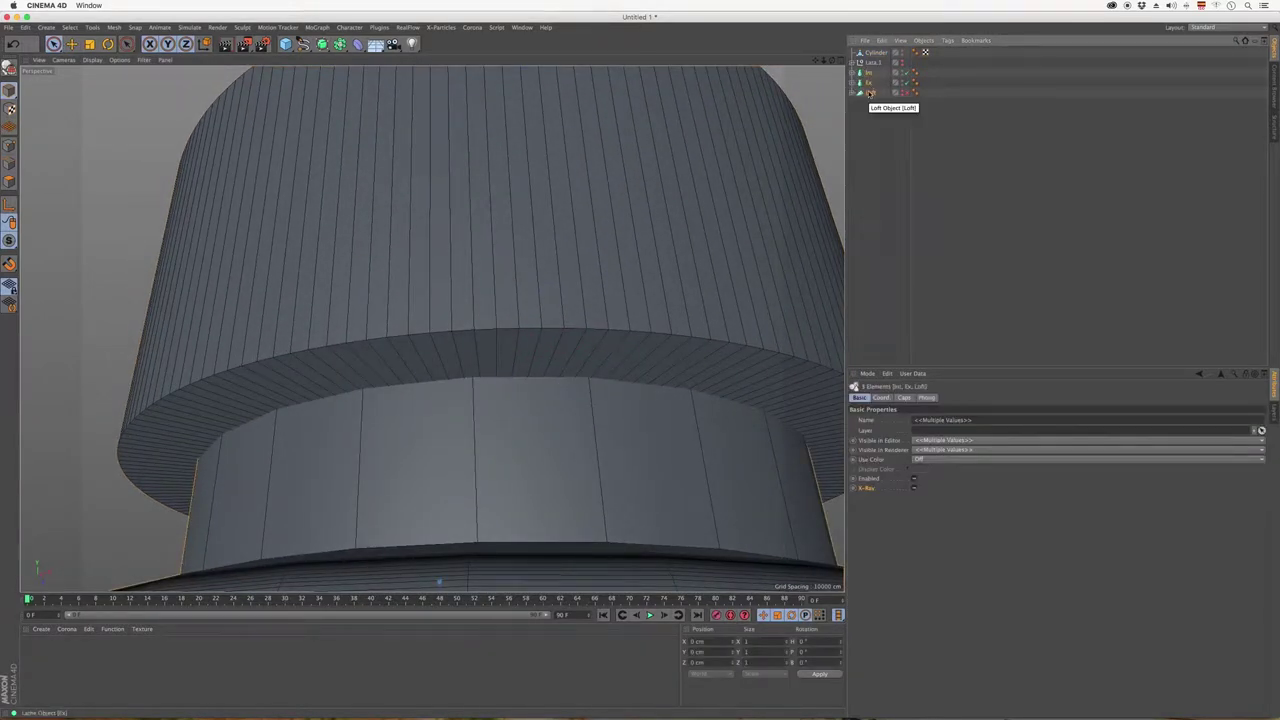
key(alt+g)
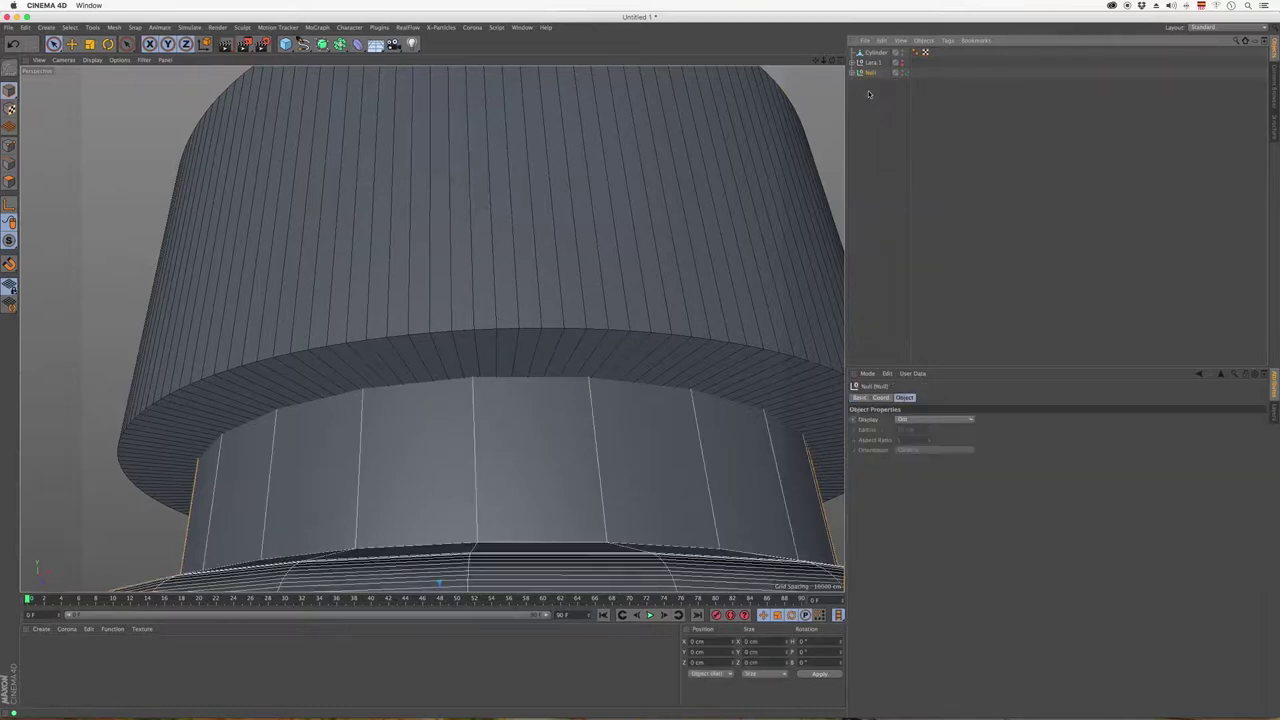
click(899, 73)
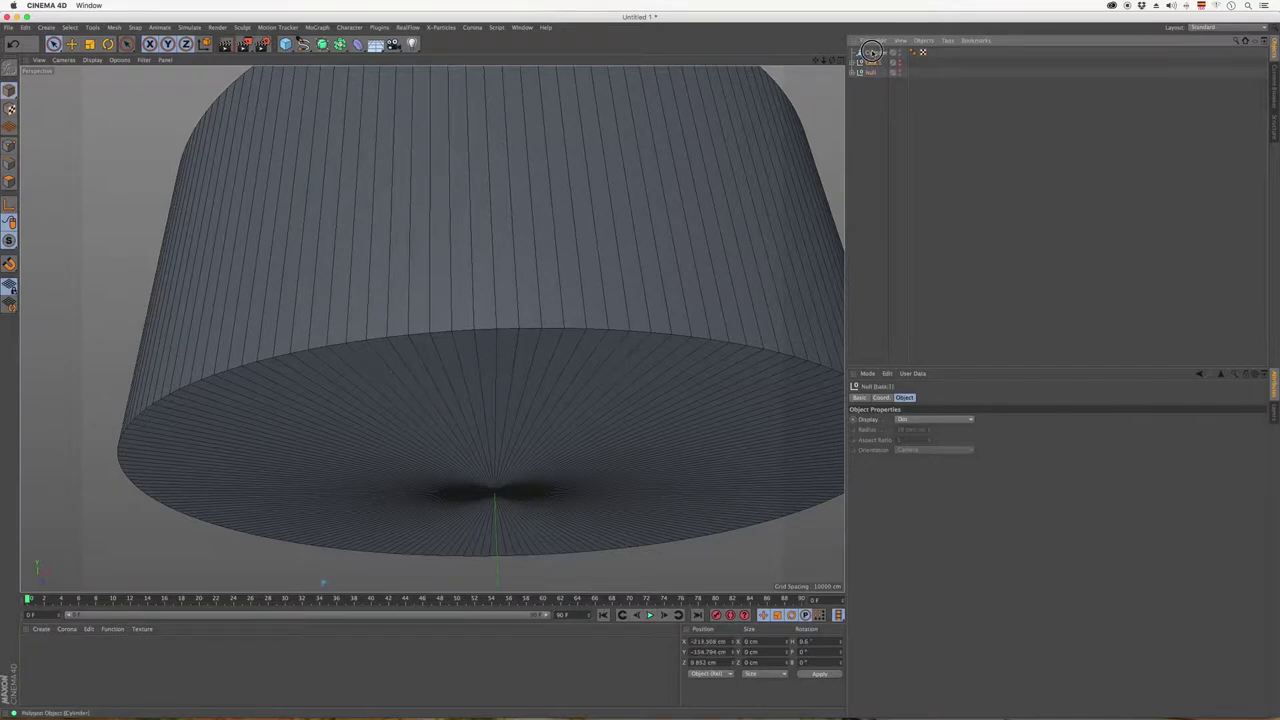
click(866, 56)
In Polygon mode, loop-select the cap's bottom face and delete it.
click(8, 181)
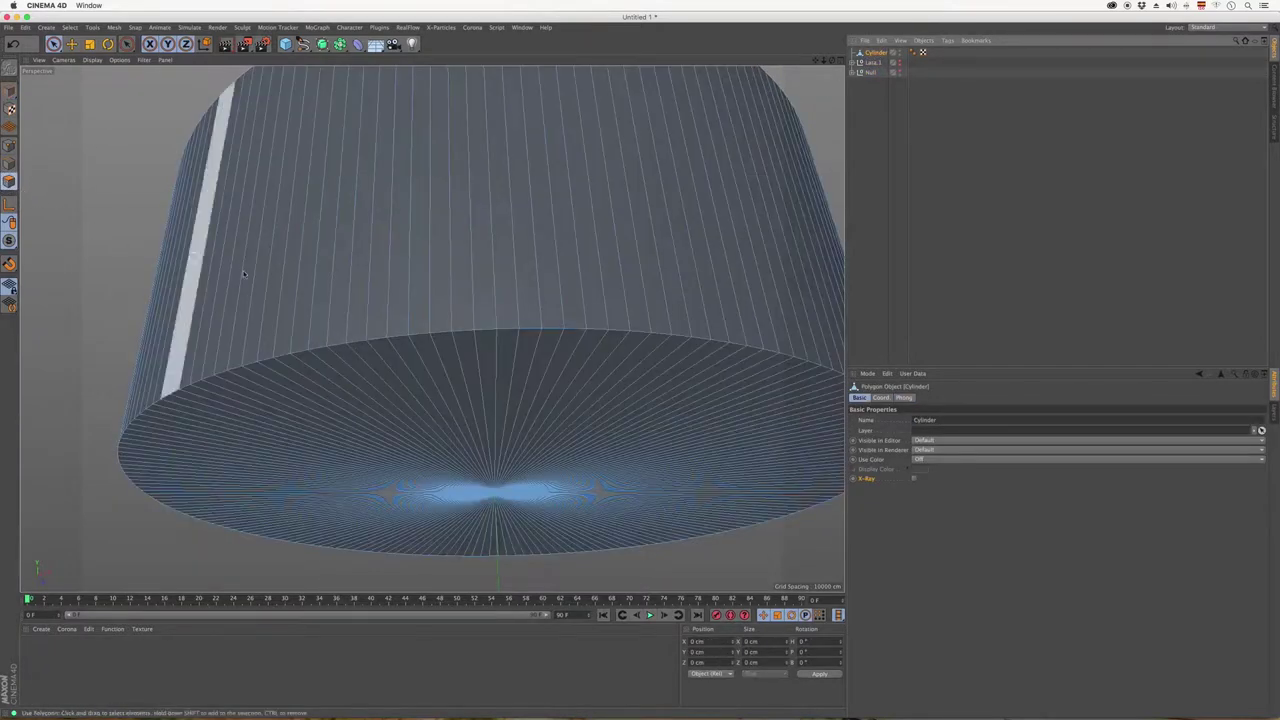
click(70, 27)
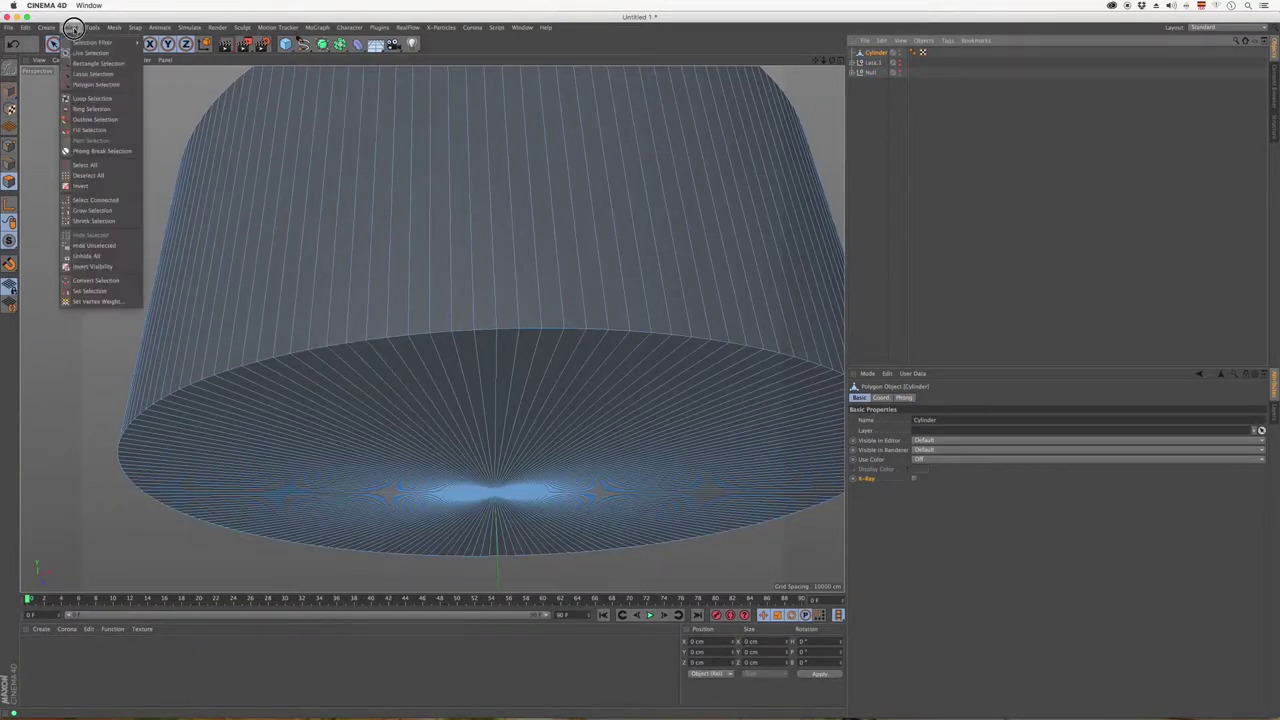
click(112, 98)
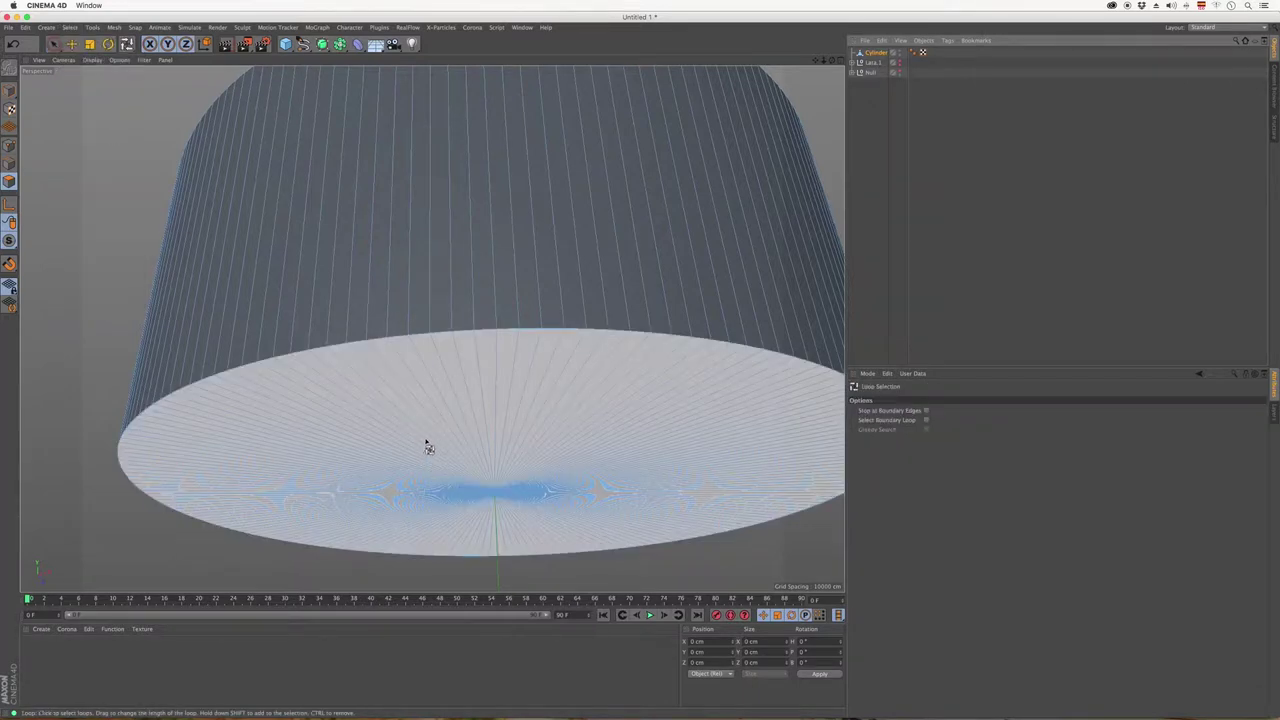
click(435, 445)
key(Delete)
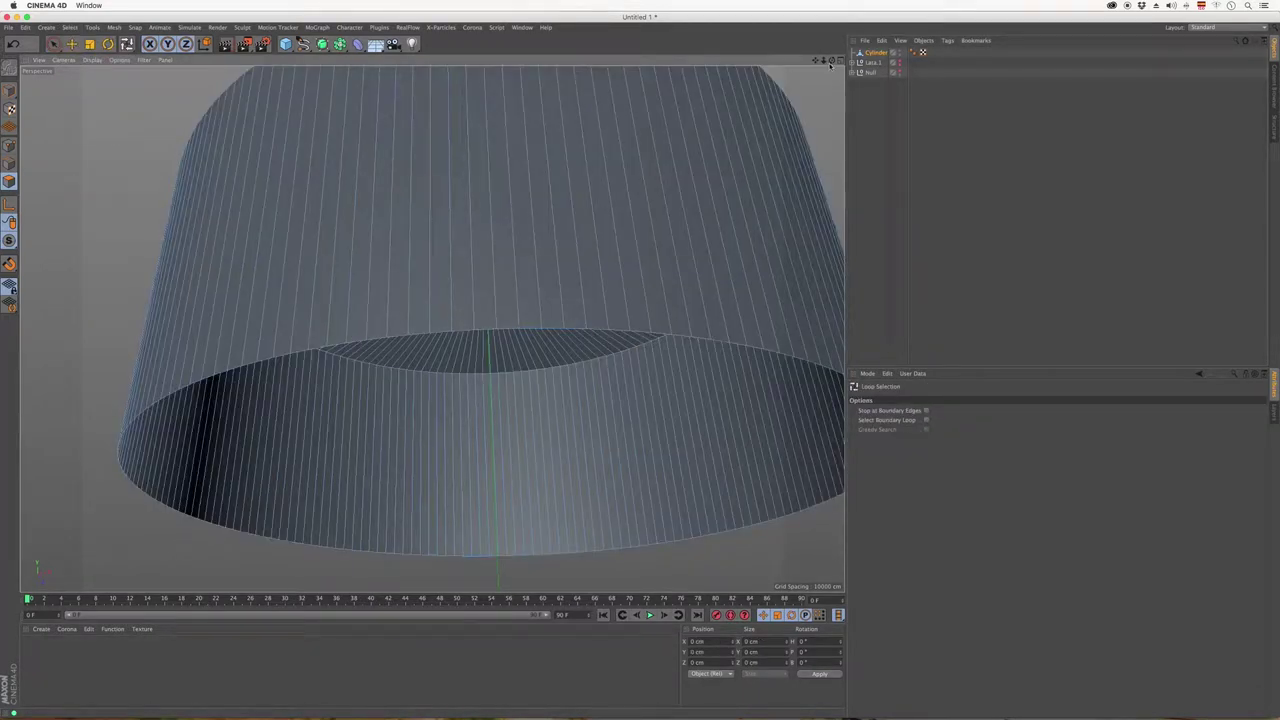
Rectangle-select the edges along the cap's open bottom.
drag(830, 64, 429, 329)
scroll(486, 437, down, 3)
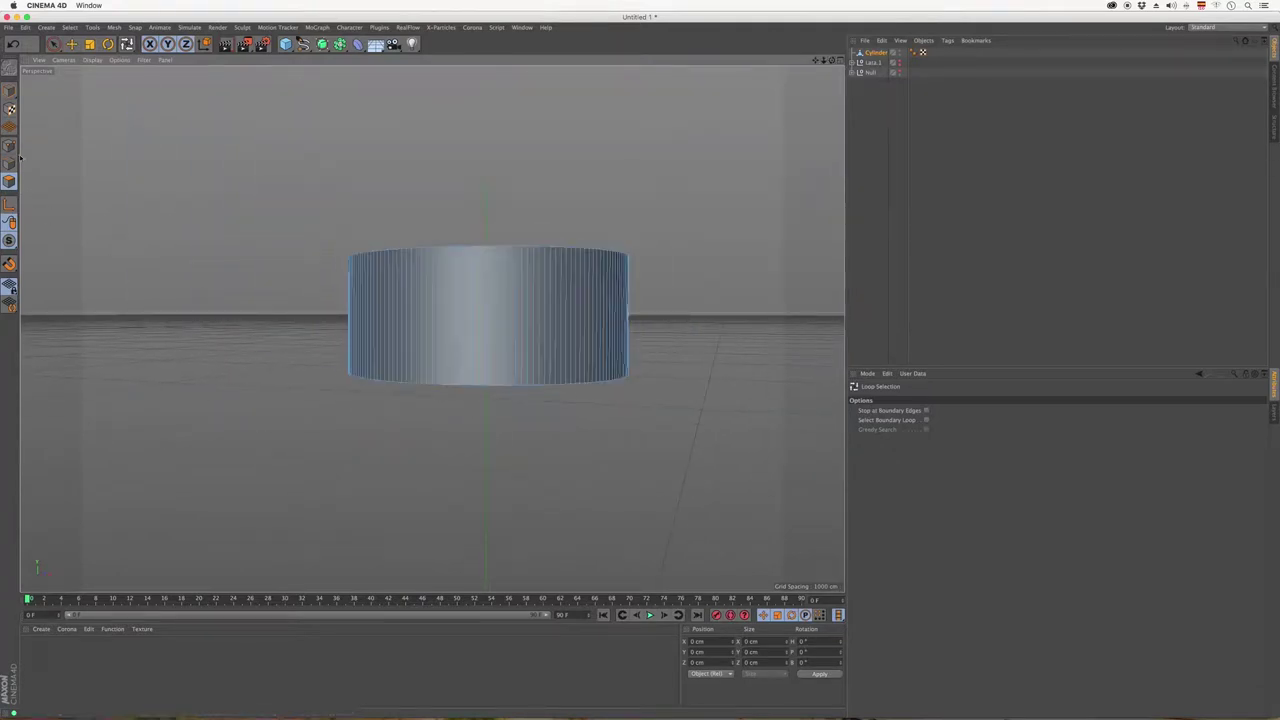
click(53, 43)
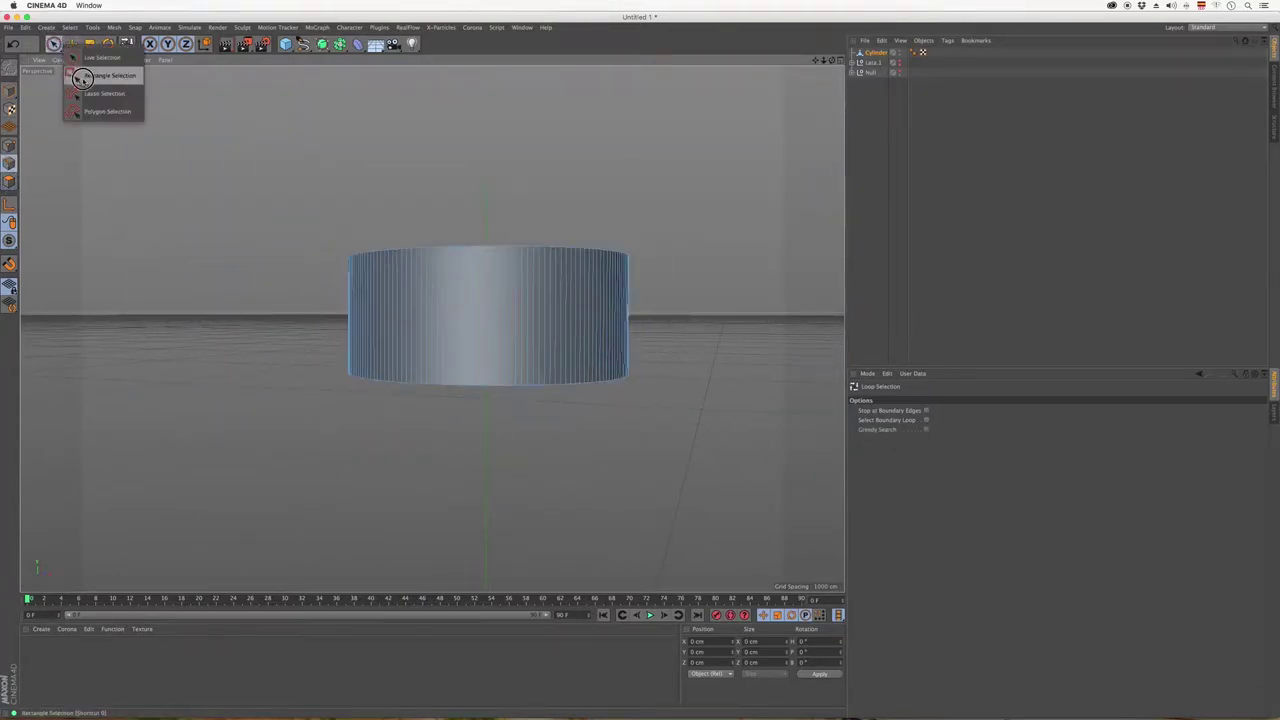
click(84, 76)
drag(696, 455, 264, 336)
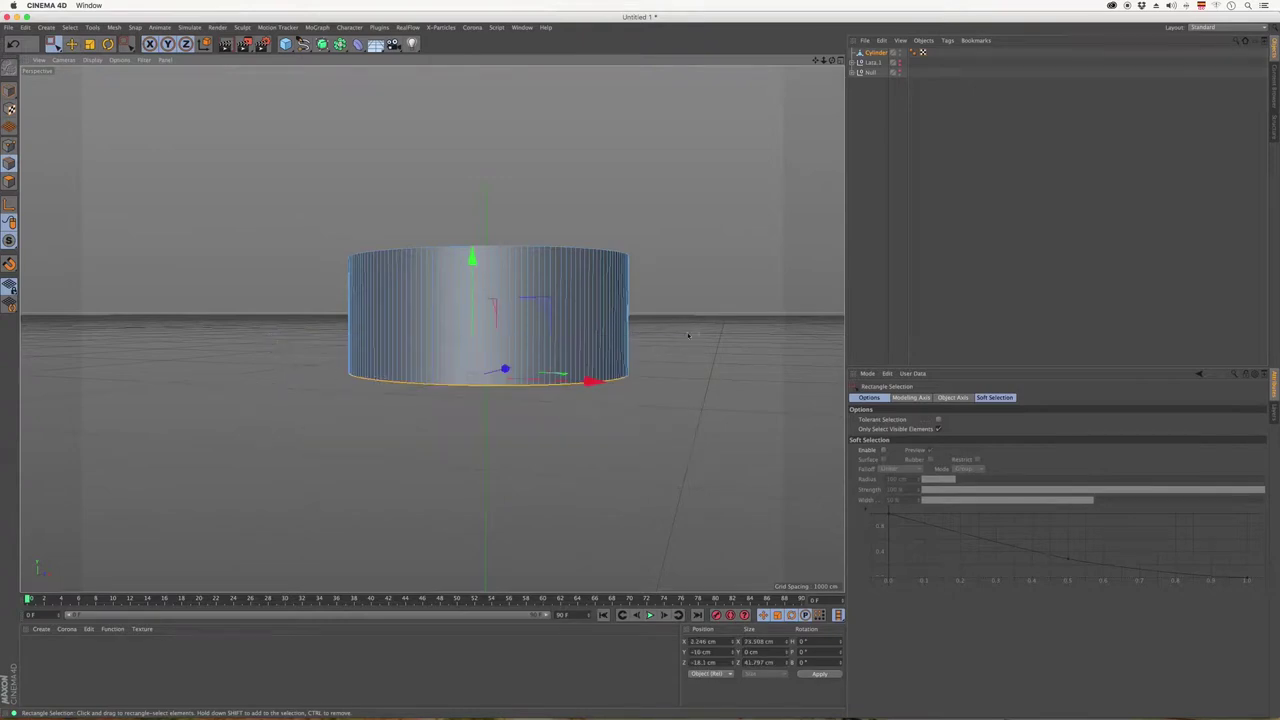
With Only Select Visible Elements off, select the whole bottom rim and move it down to match the reference.
click(938, 429)
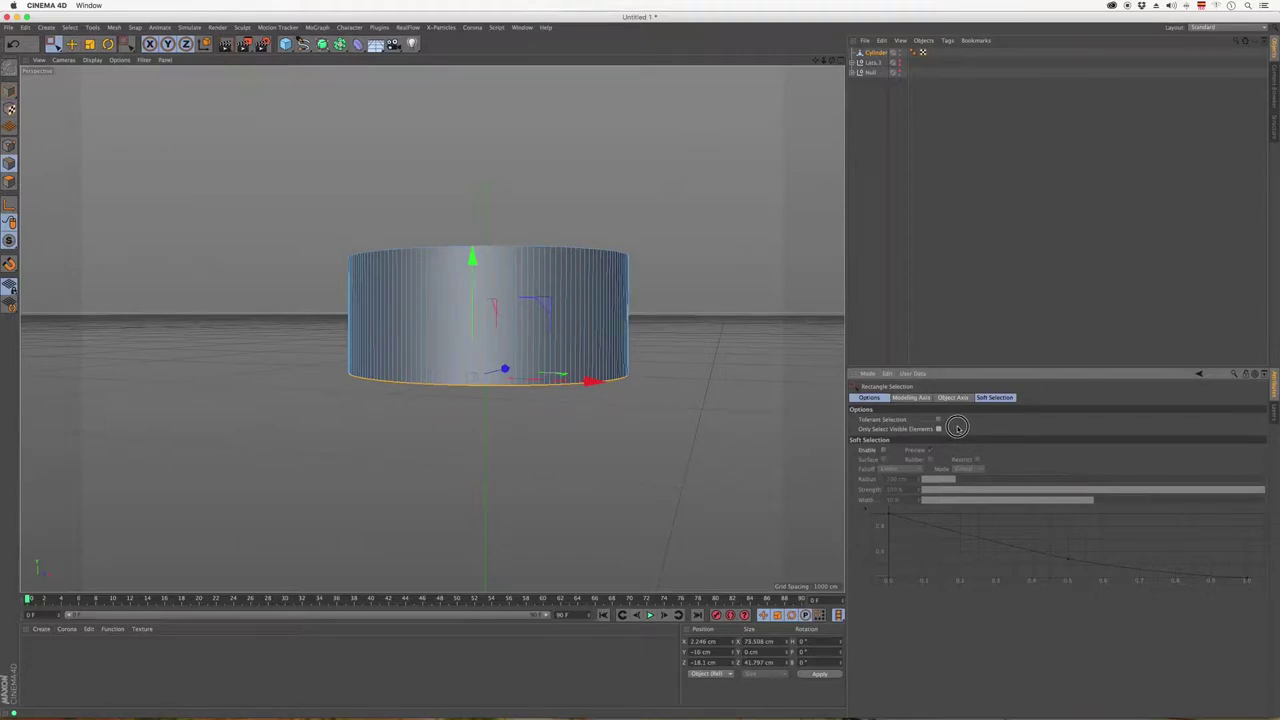
drag(697, 448, 250, 349)
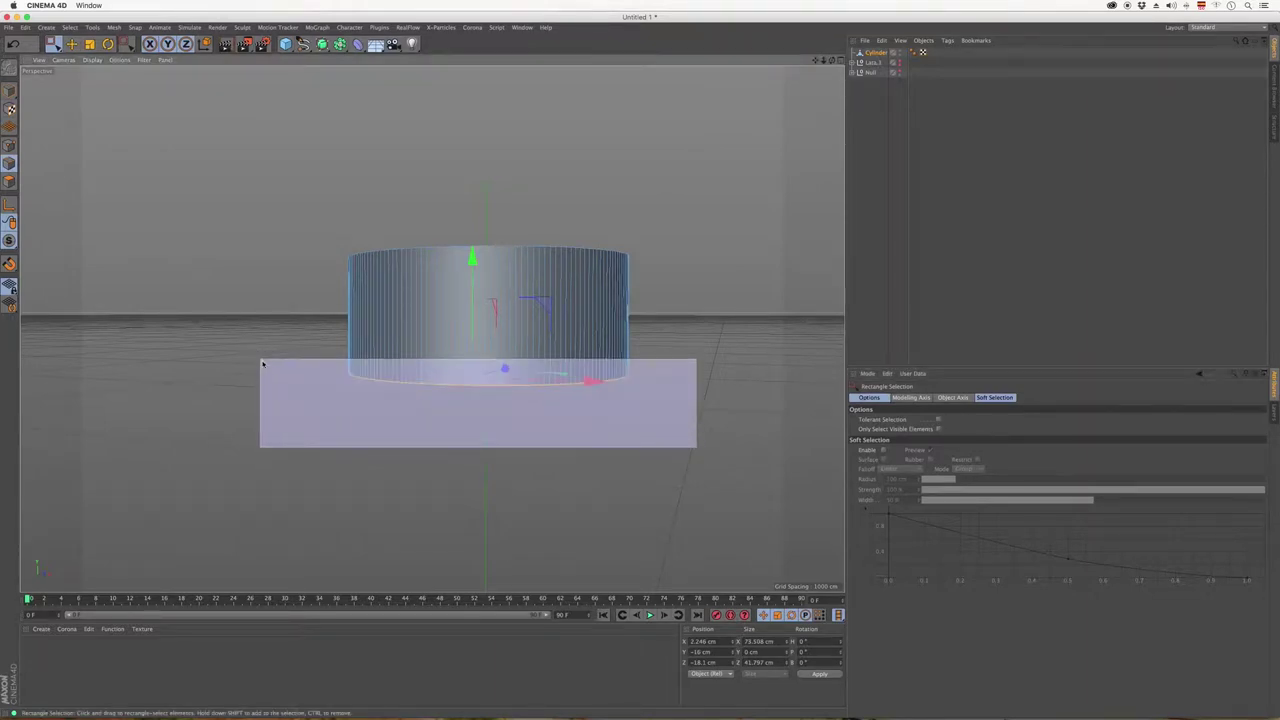
click(839, 60)
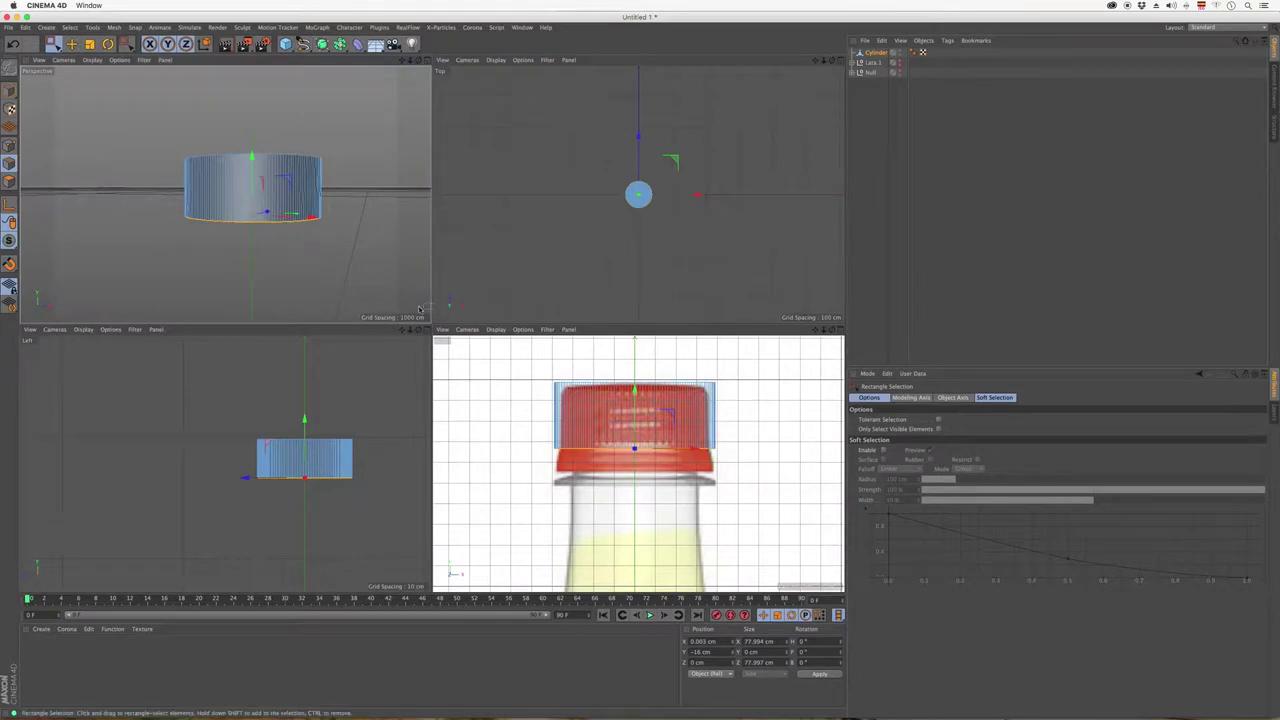
drag(253, 160, 245, 173)
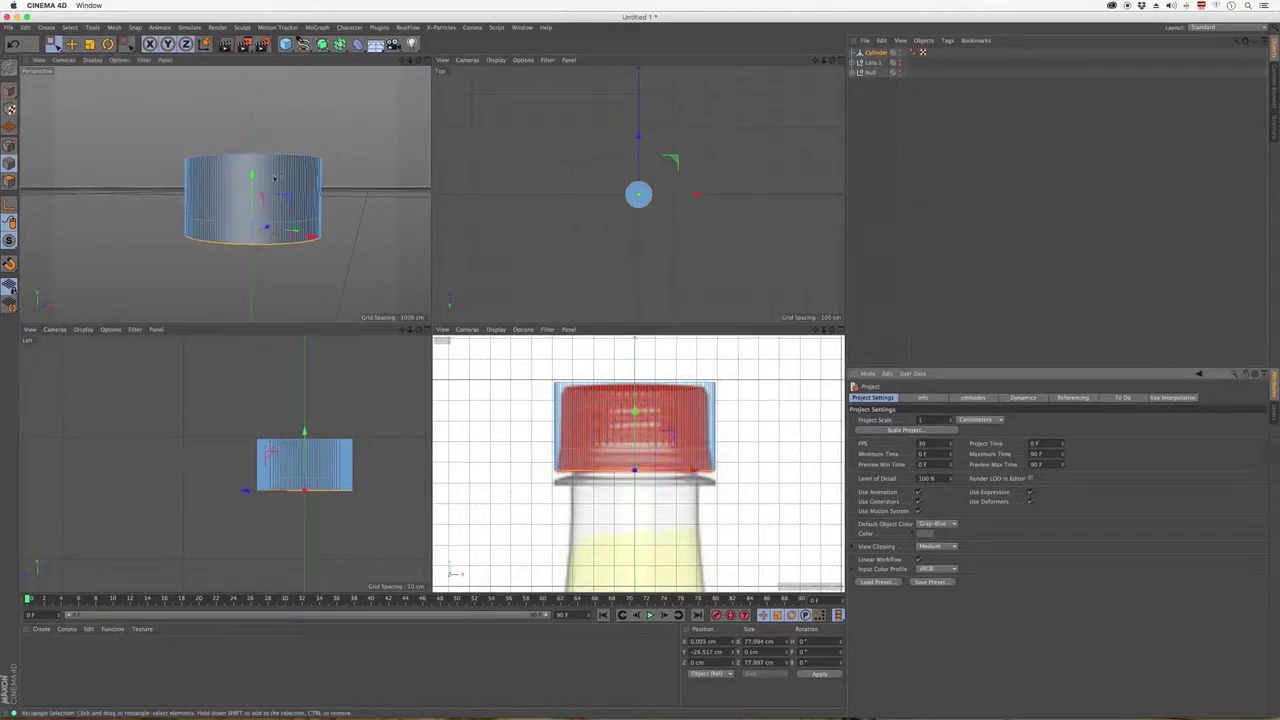
middle_click(382, 146)
scroll(467, 368, up, 2)
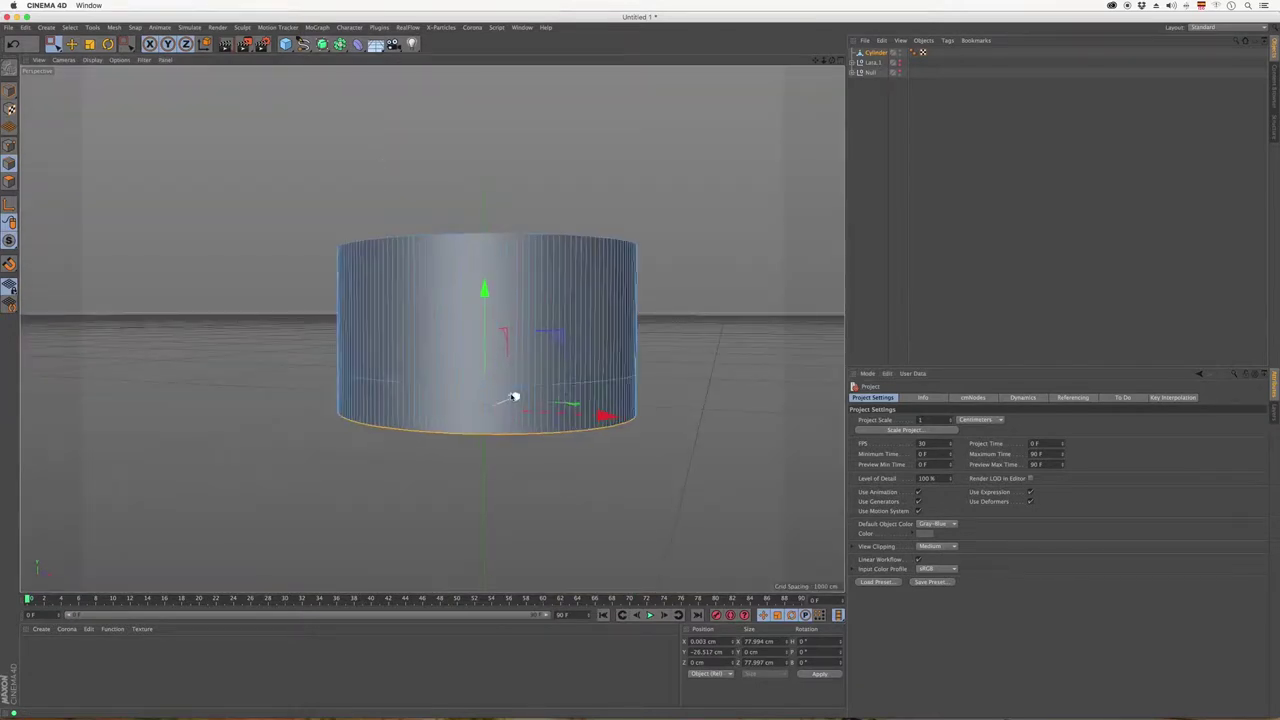
scroll(514, 394, up, 2)
Loop-select the horizontal edge ring near the cap's bottom and scale it inward.
click(110, 28)
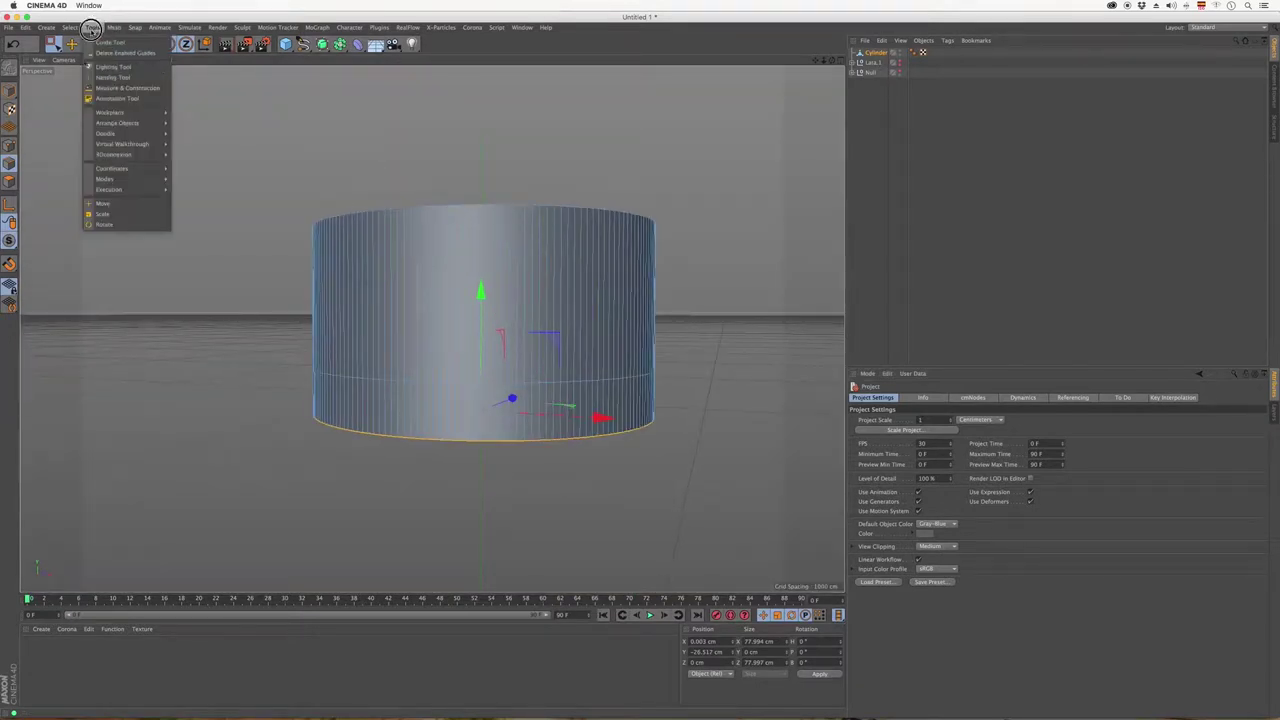
mouse_move(70, 27)
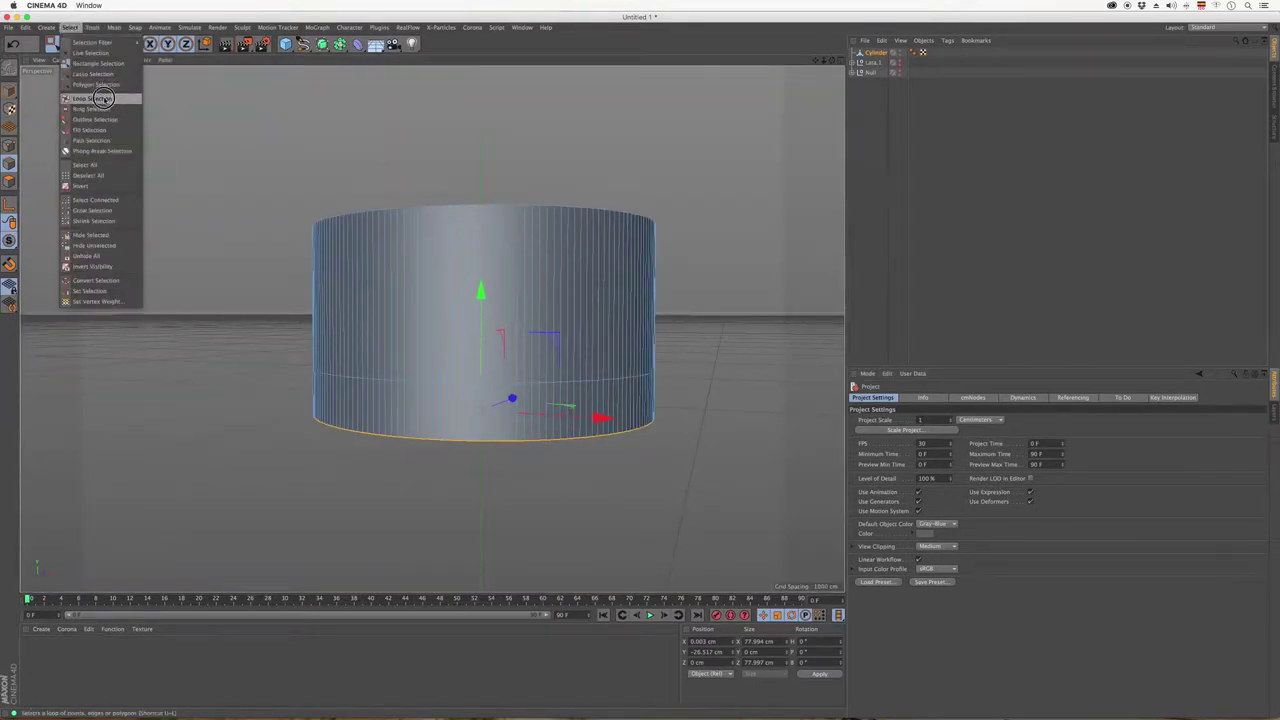
click(102, 99)
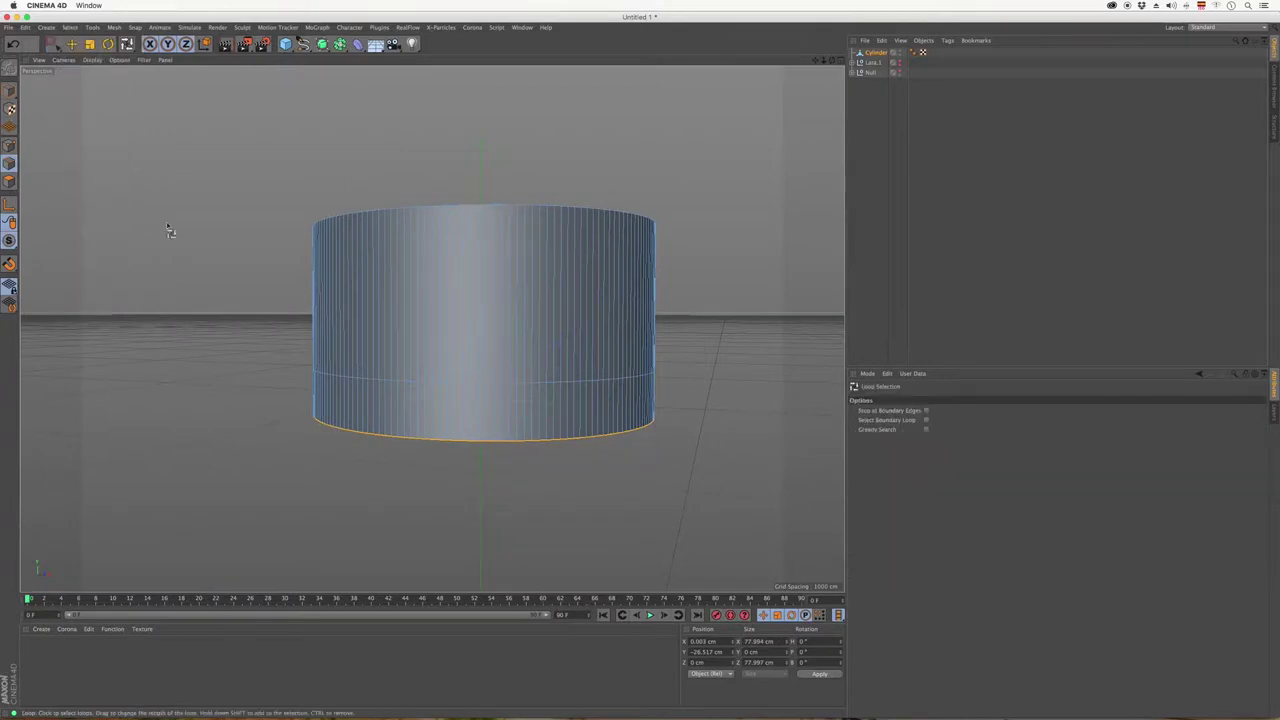
scroll(412, 386, up, 2)
scroll(405, 382, up, 1)
click(404, 377)
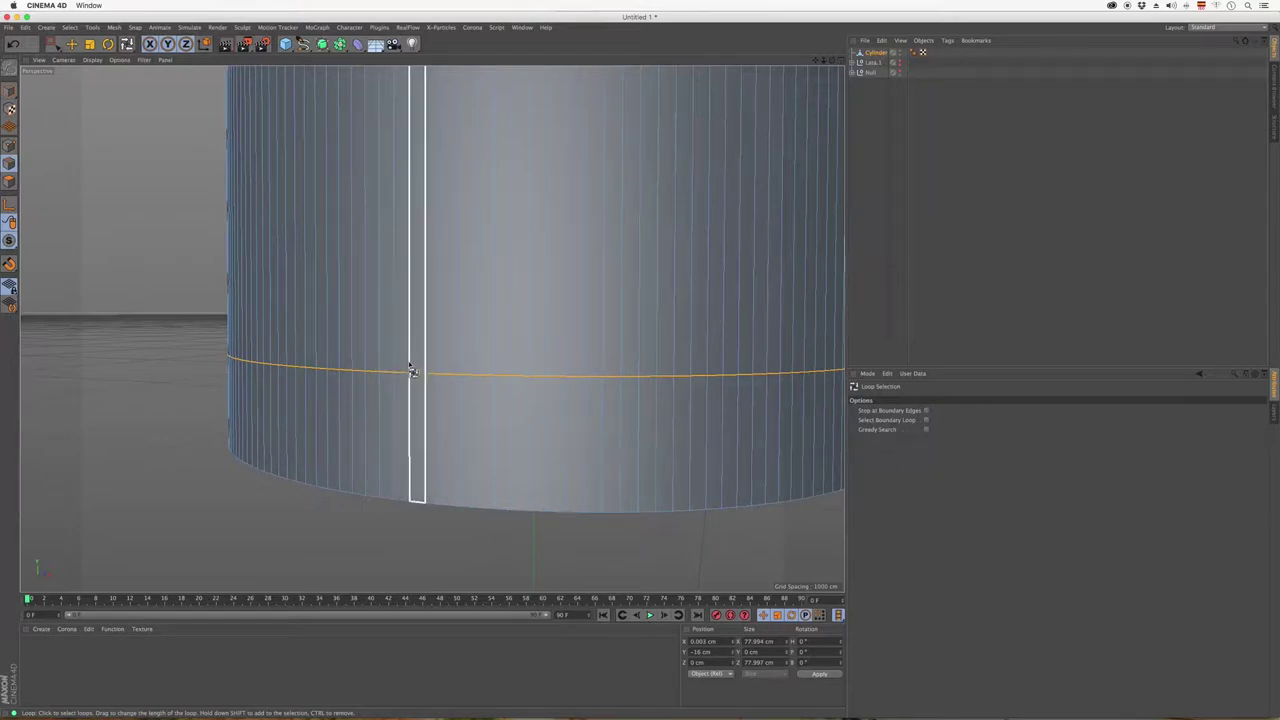
key(t)
drag(531, 318, 516, 330)
scroll(516, 330, down, 5)
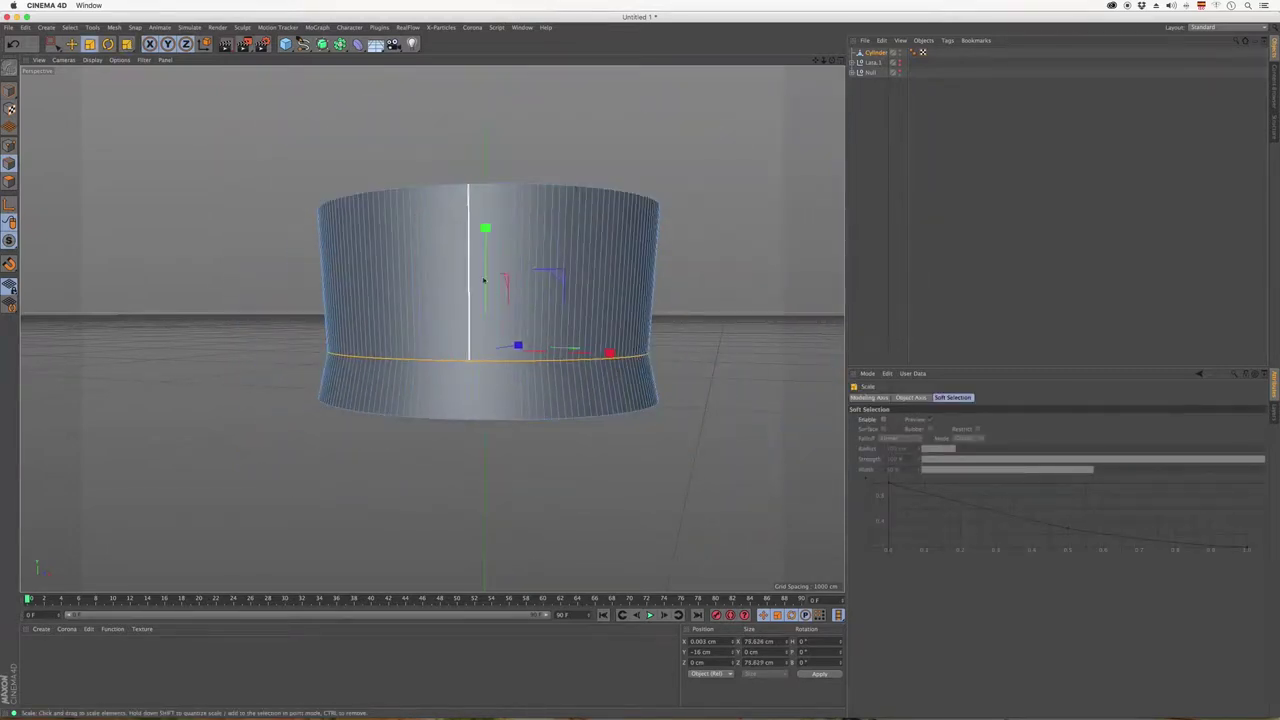
drag(512, 262, 506, 261)
Try selecting vertical and horizontal edge loops, then clear the edge selection.
scroll(508, 258, up, 5)
scroll(515, 262, down, 1)
scroll(520, 262, down, 6)
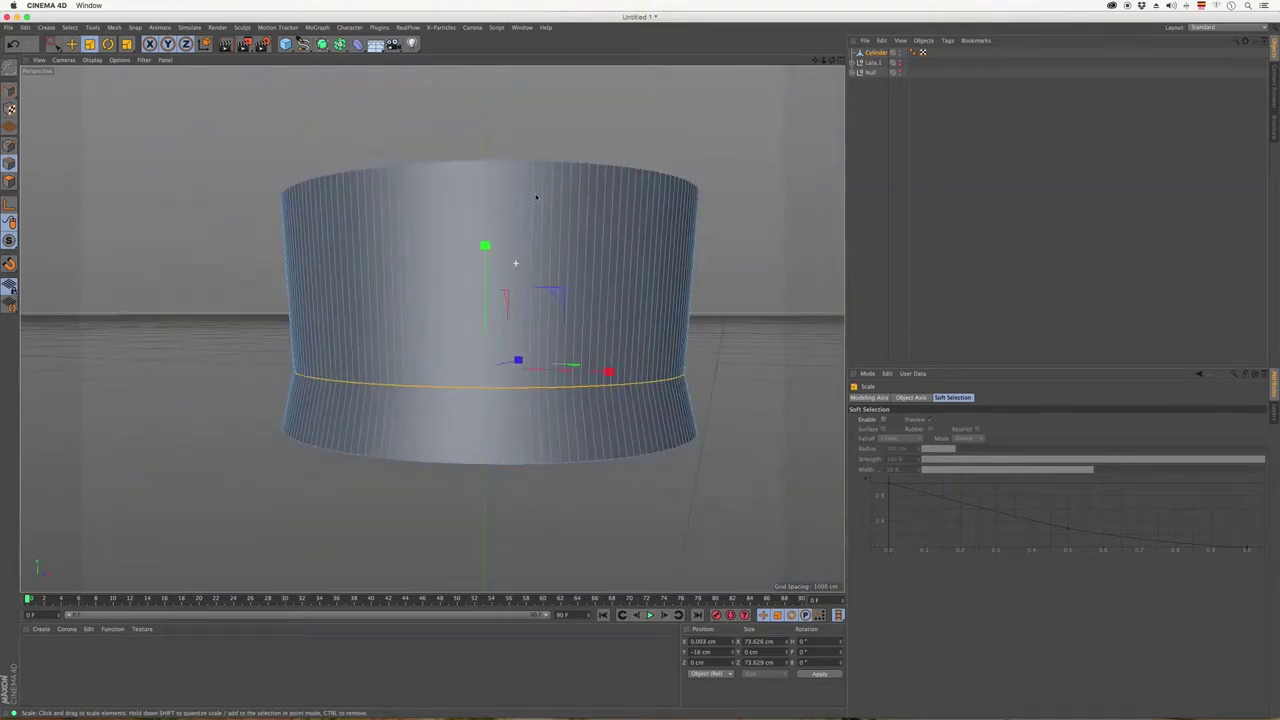
scroll(432, 368, up, 3)
click(428, 367)
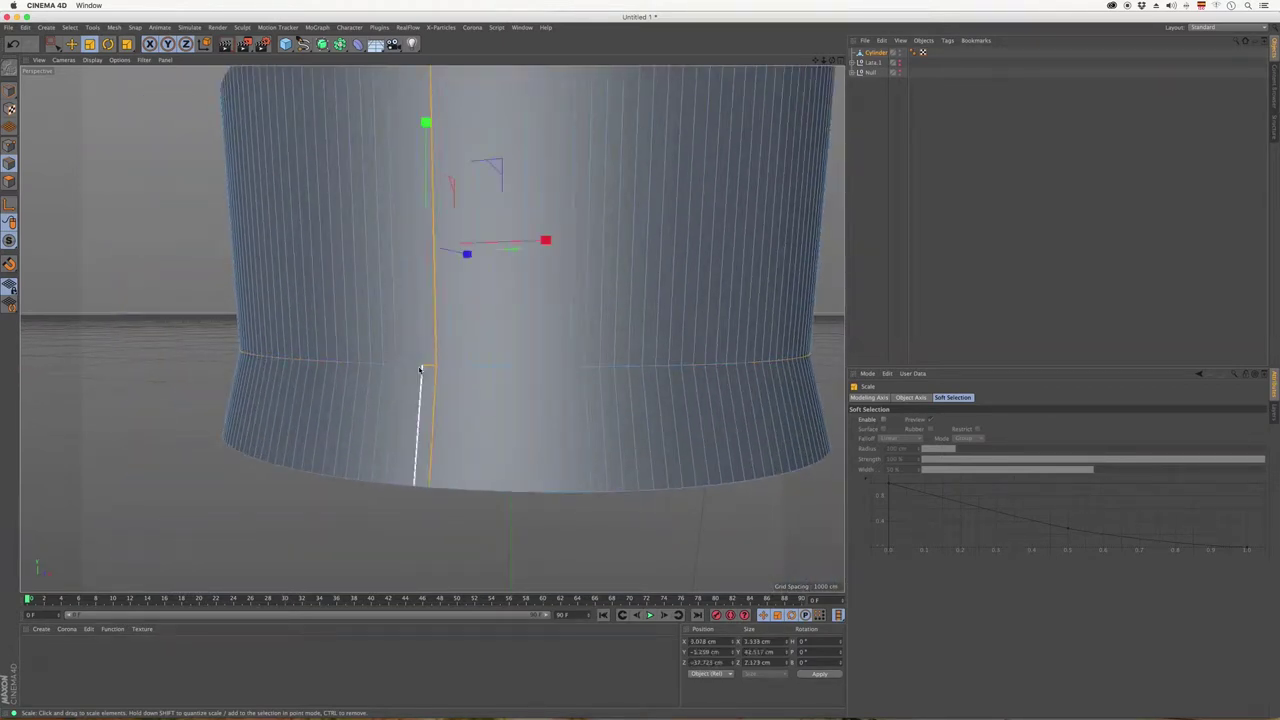
click(410, 364)
click(375, 367)
Reselect the horizontal edge ring near the bottom with the loop selection tool.
right_click(375, 366)
click(195, 344)
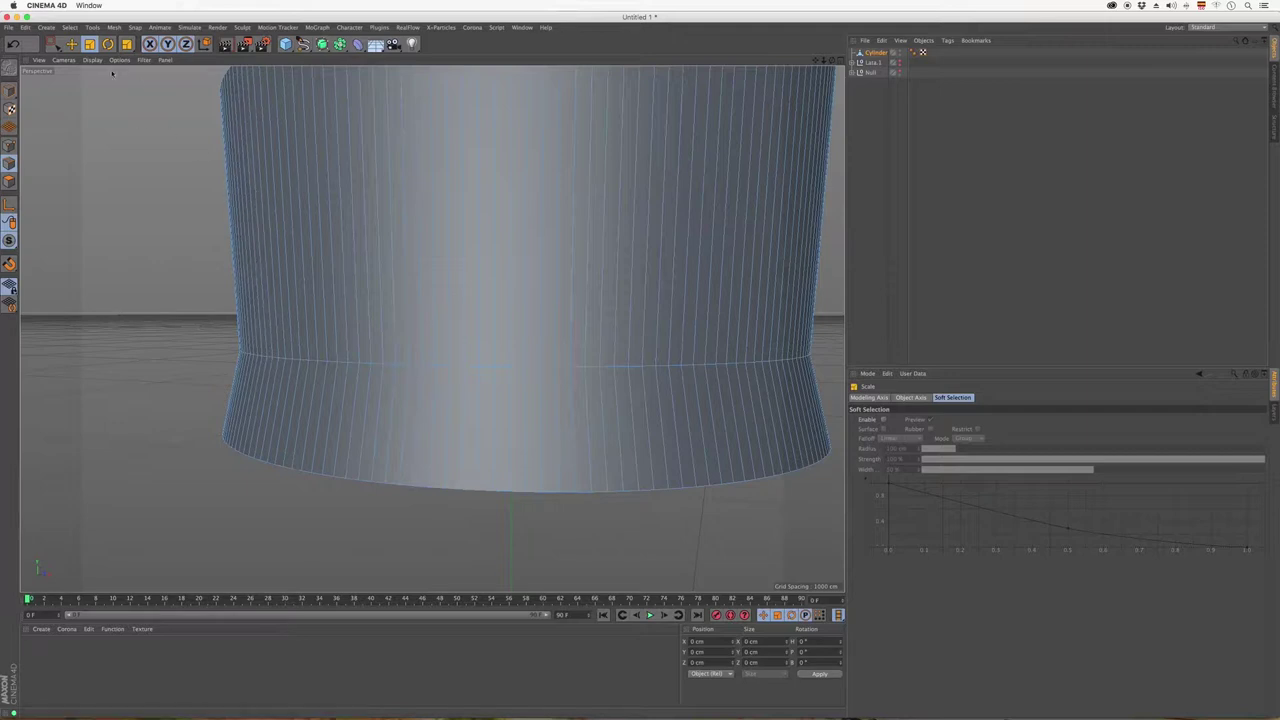
click(126, 44)
click(155, 75)
scroll(349, 366, up, 2)
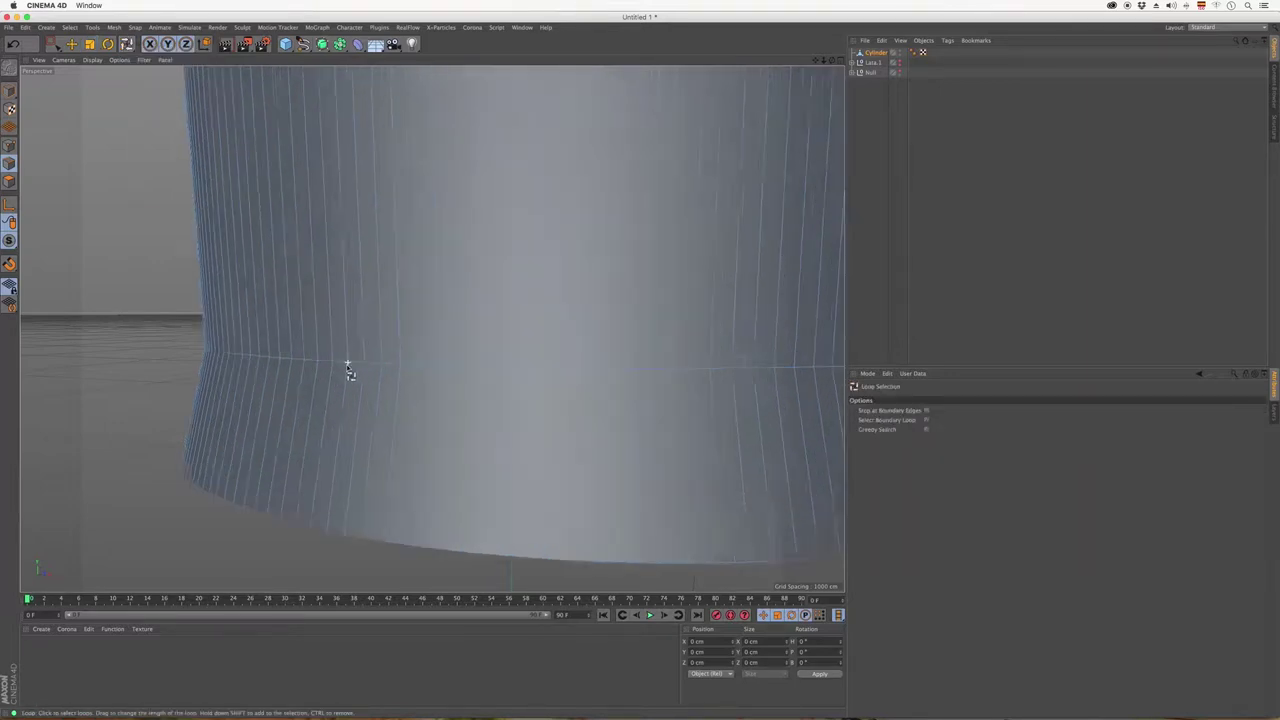
scroll(345, 368, up, 2)
click(340, 368)
Bevel the edge ring into a thin band about 0.21 cm wide.
right_click(135, 343)
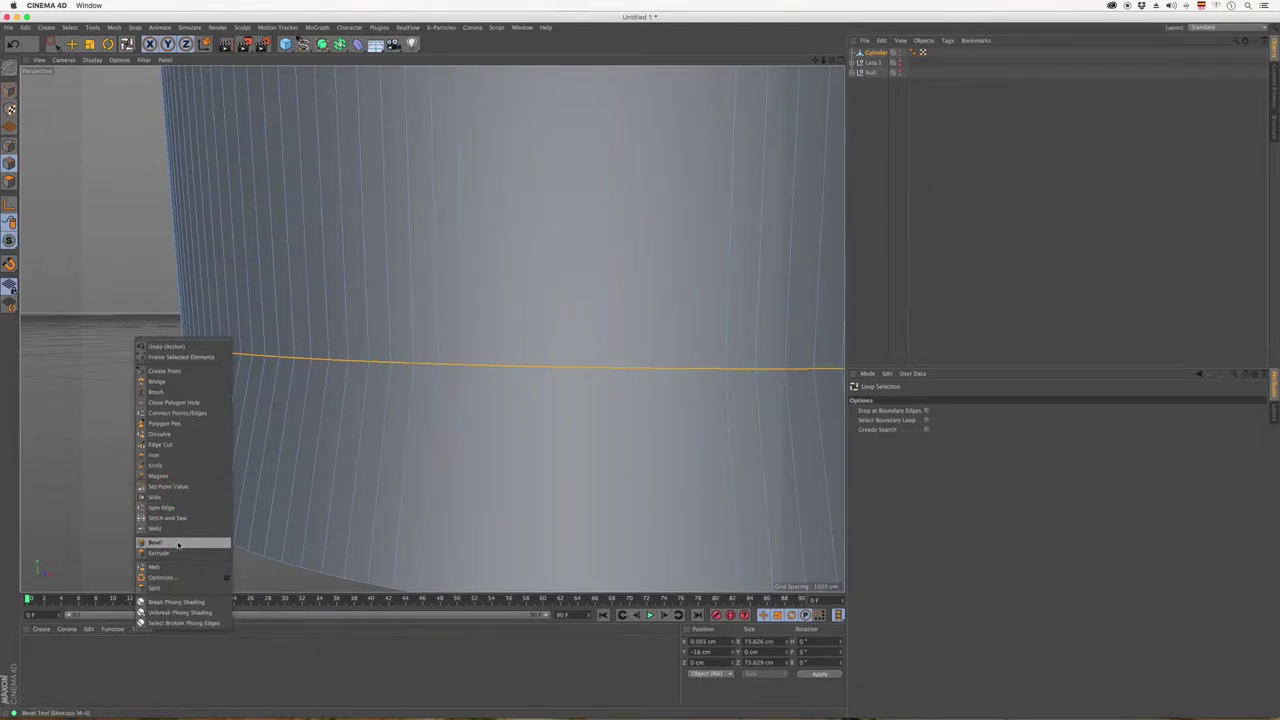
click(178, 544)
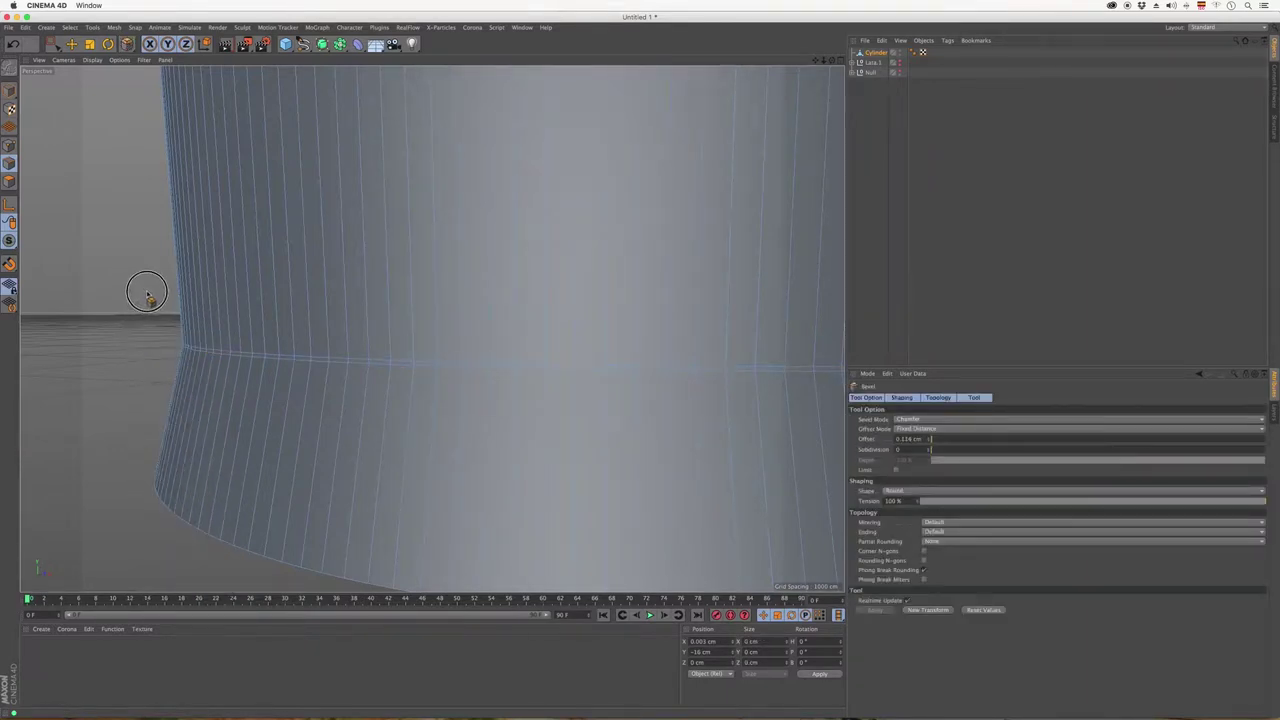
drag(148, 292, 155, 240)
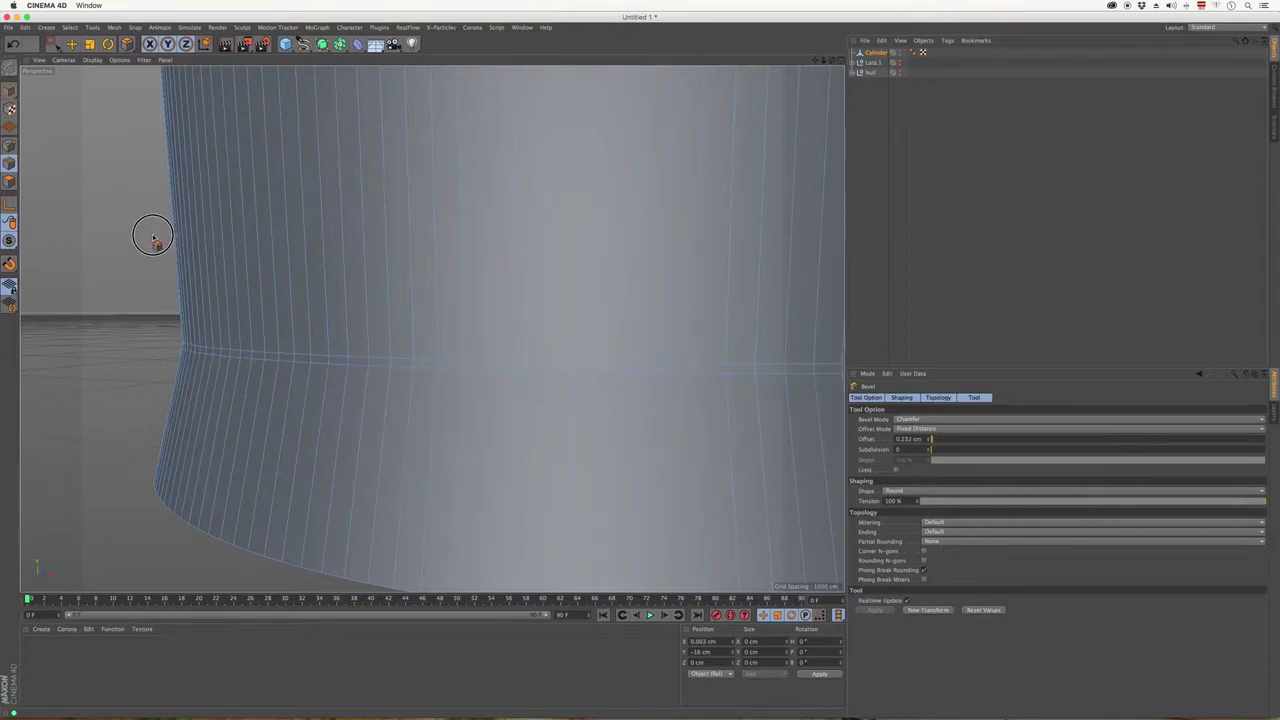
drag(153, 237, 155, 252)
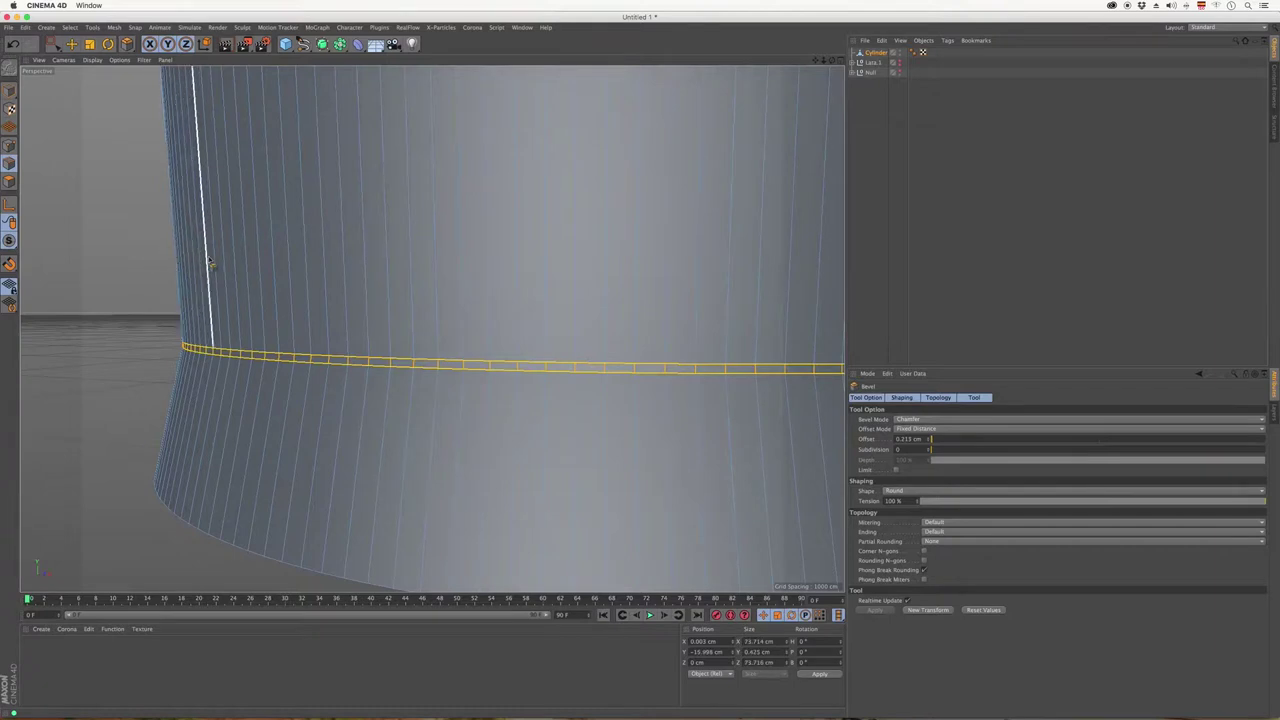
click(8, 184)
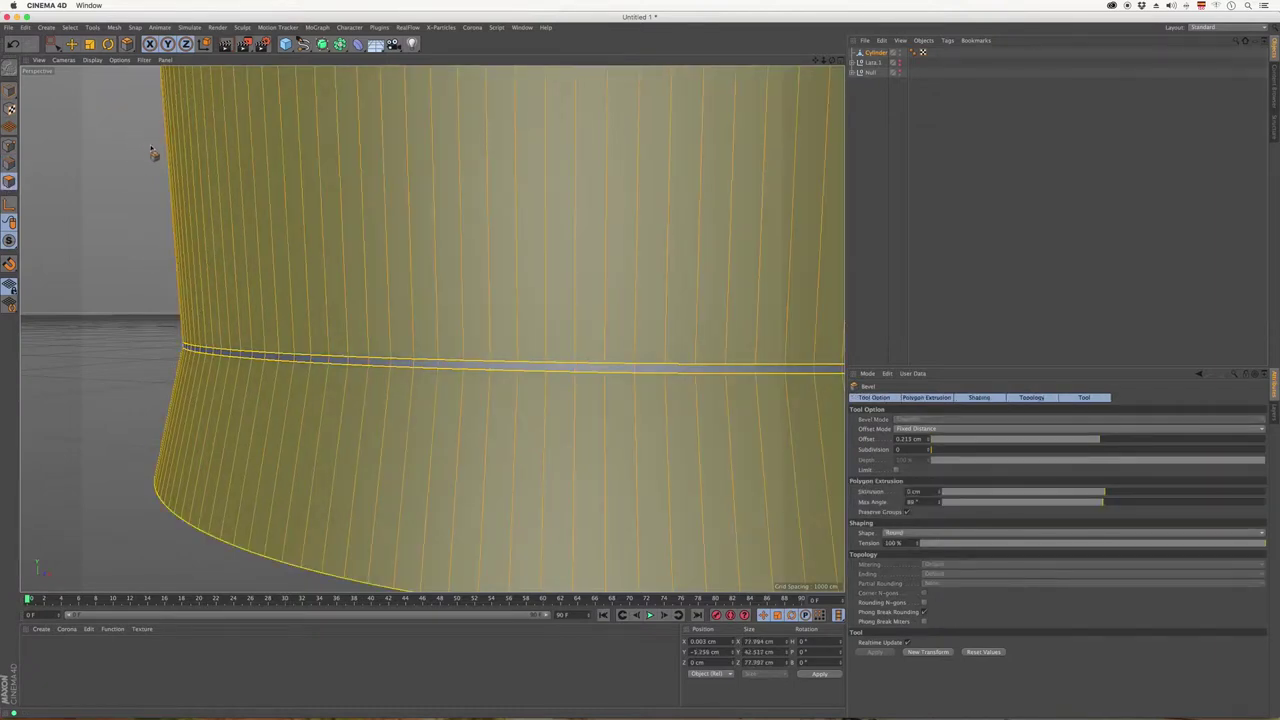
Loop-select the thin polygon band around the cap and bevel it.
click(88, 27)
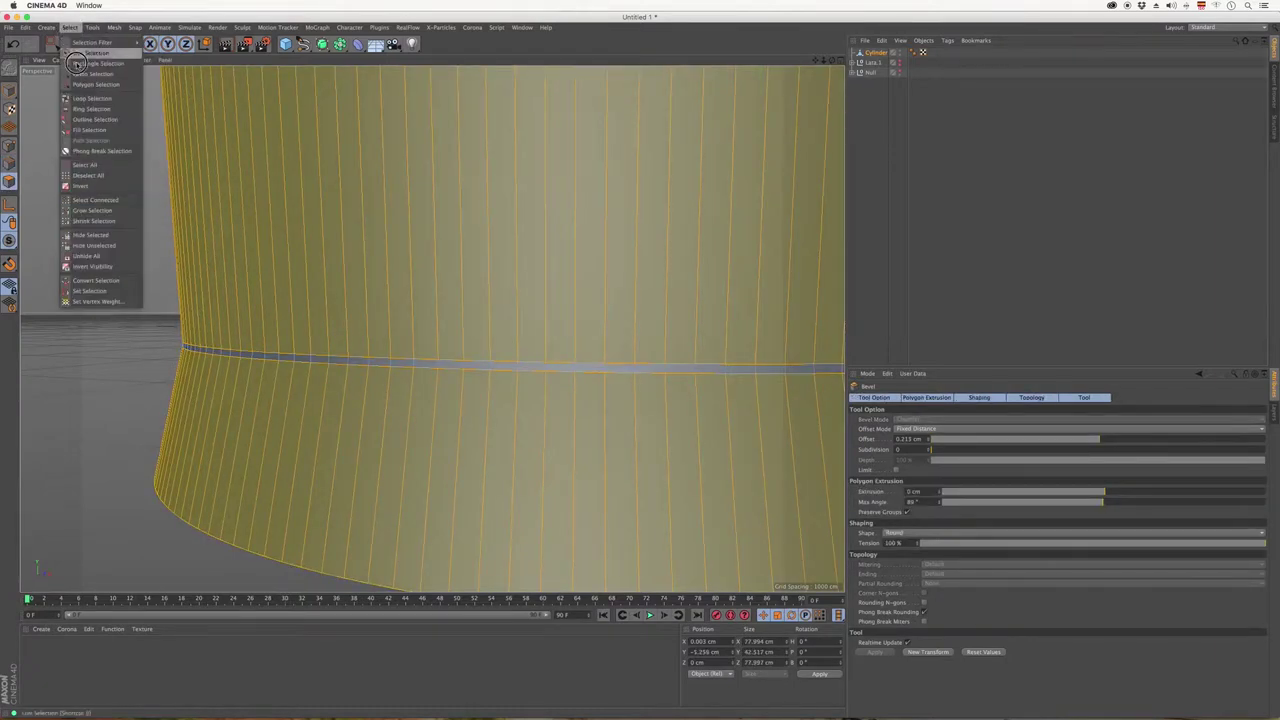
click(96, 100)
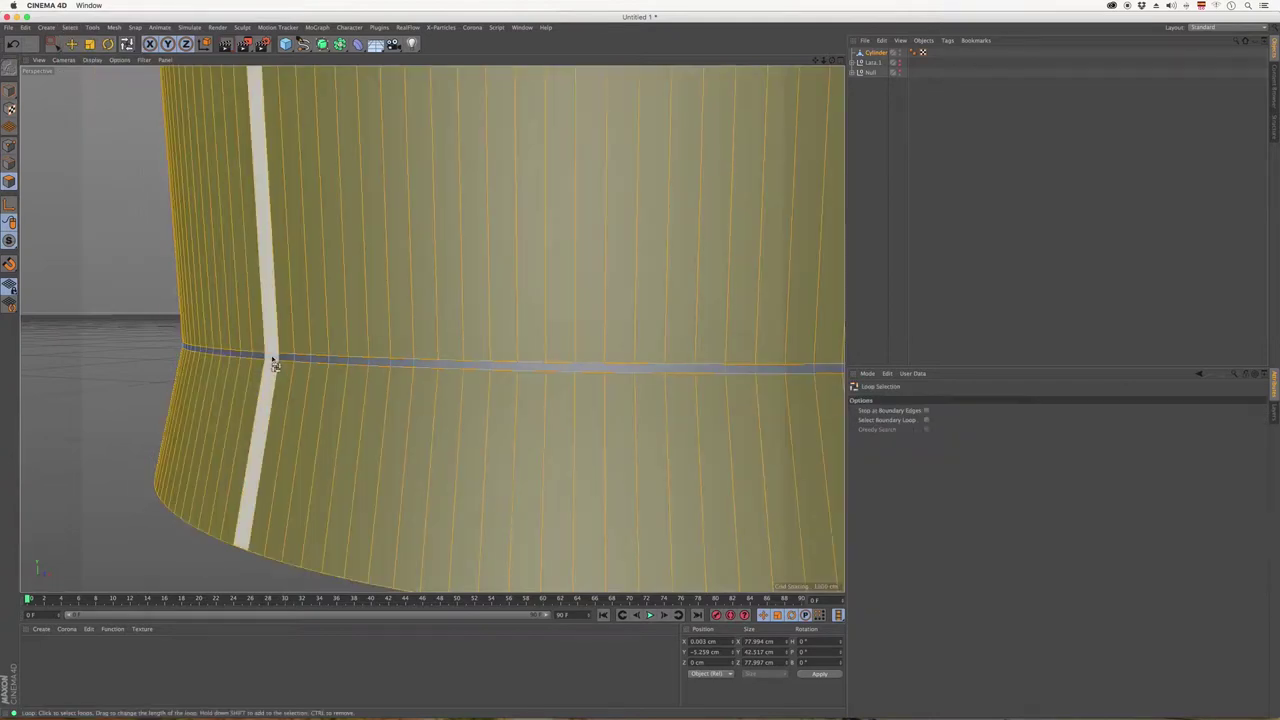
click(280, 362)
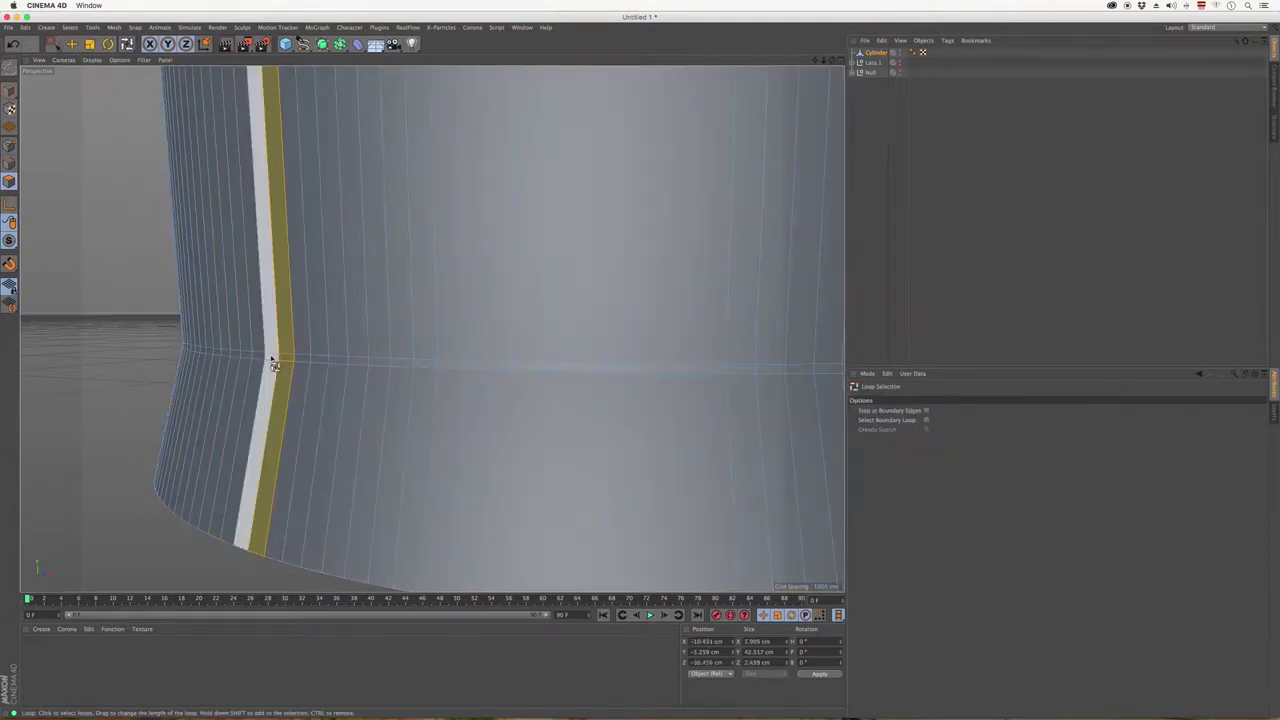
click(284, 362)
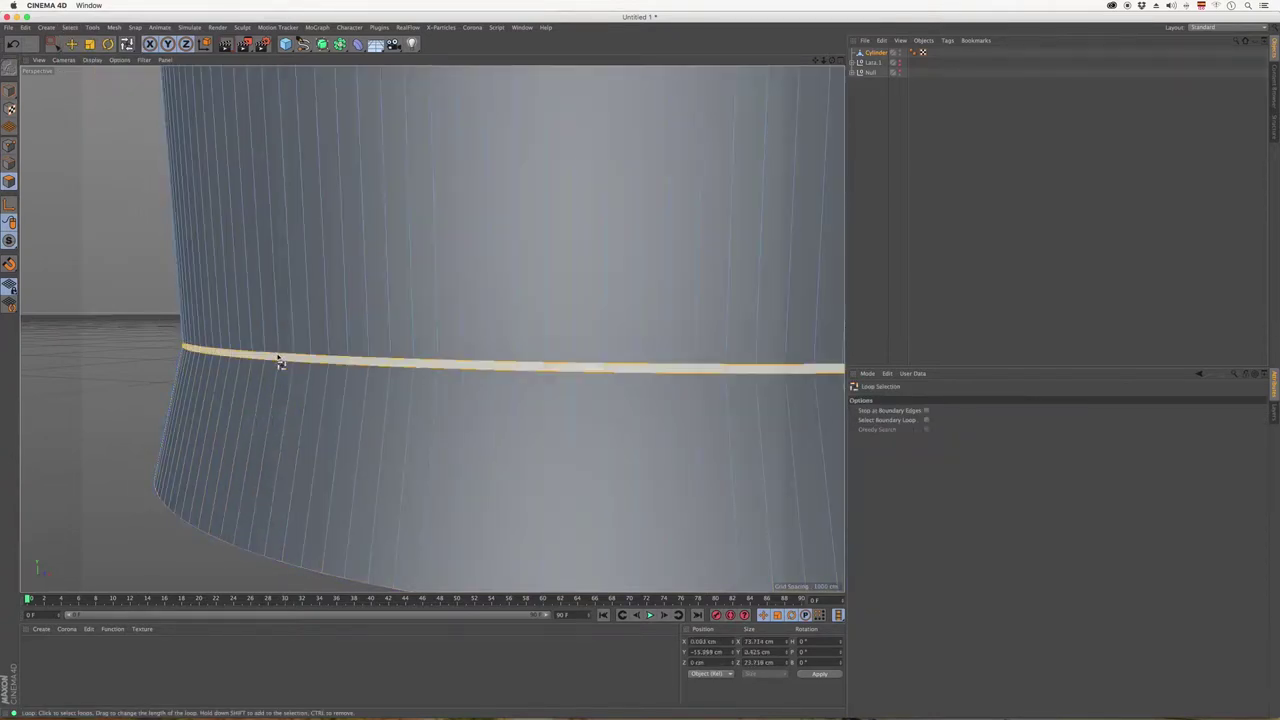
right_click(285, 364)
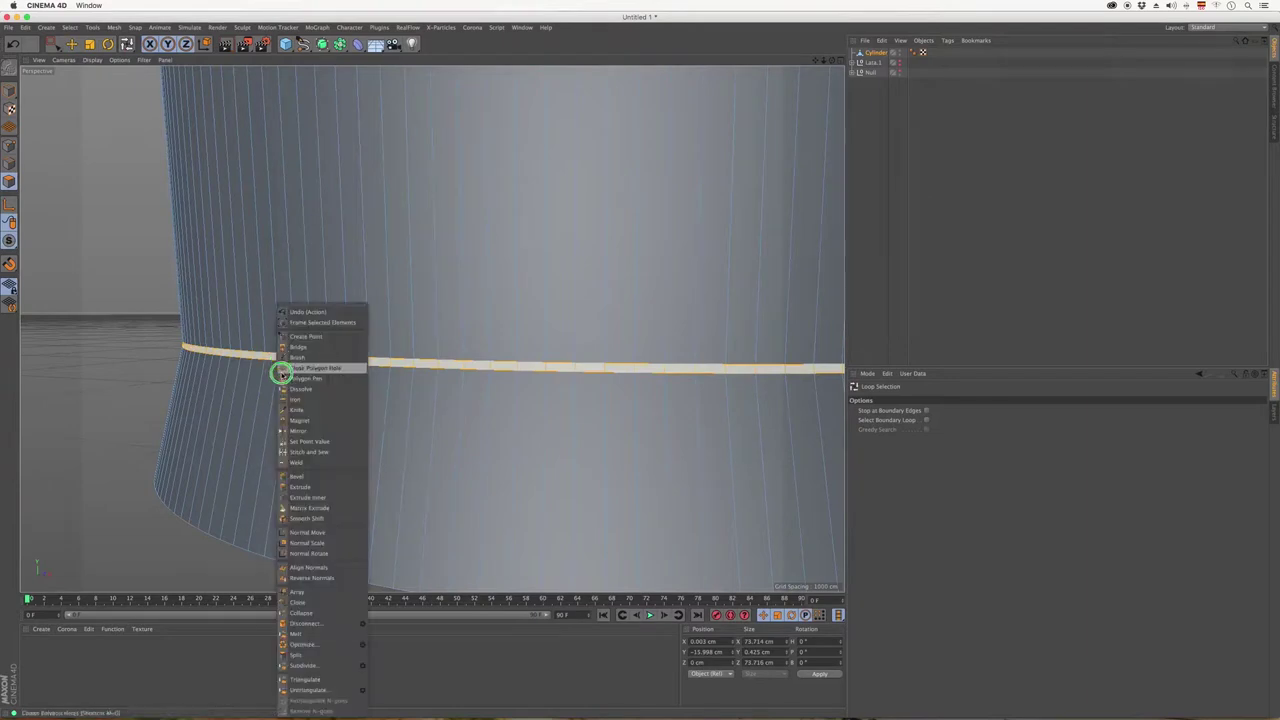
click(313, 476)
drag(303, 400, 270, 415)
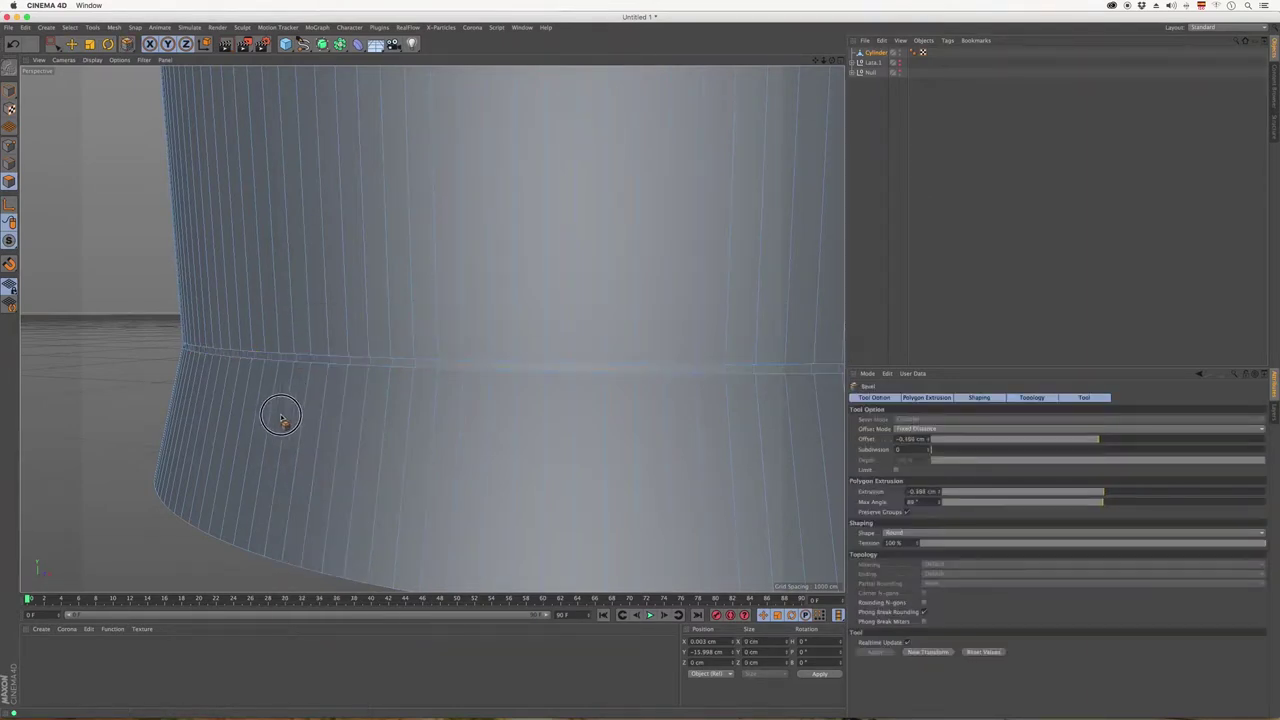
Reselect the band and inset its polygons slightly with Extrude Inner.
click(255, 350)
click(256, 356)
right_click(264, 355)
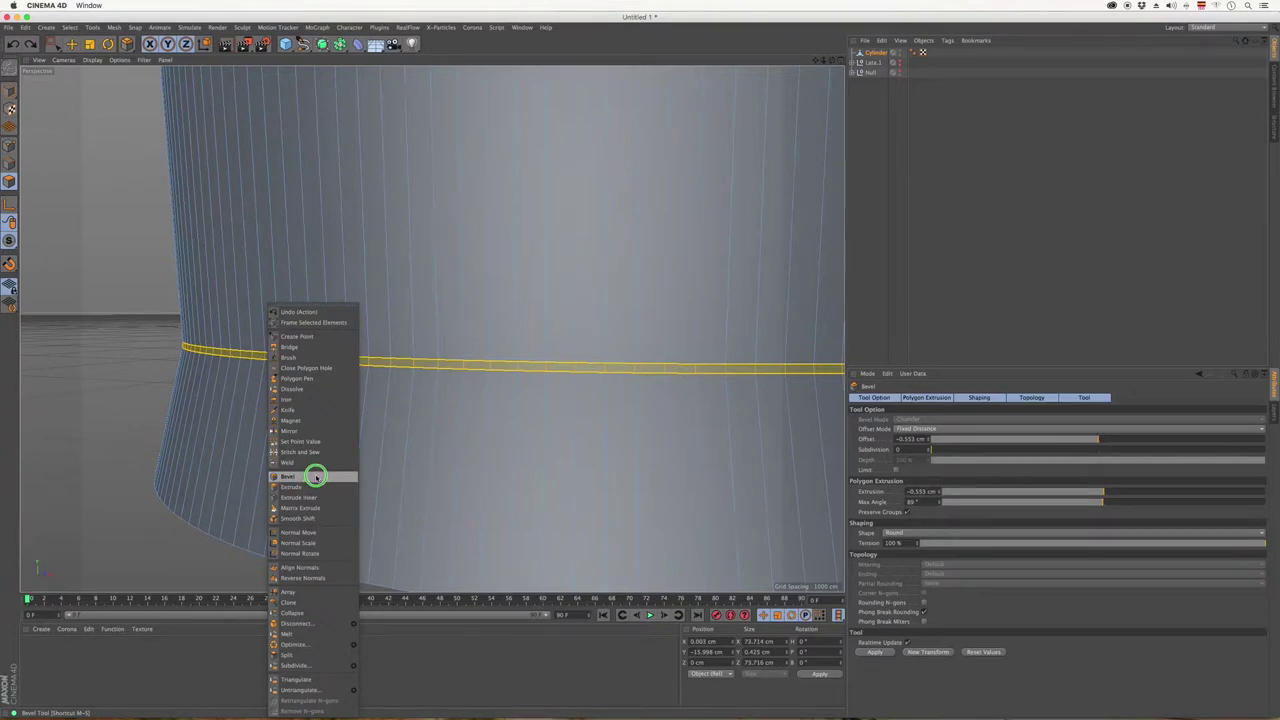
click(312, 497)
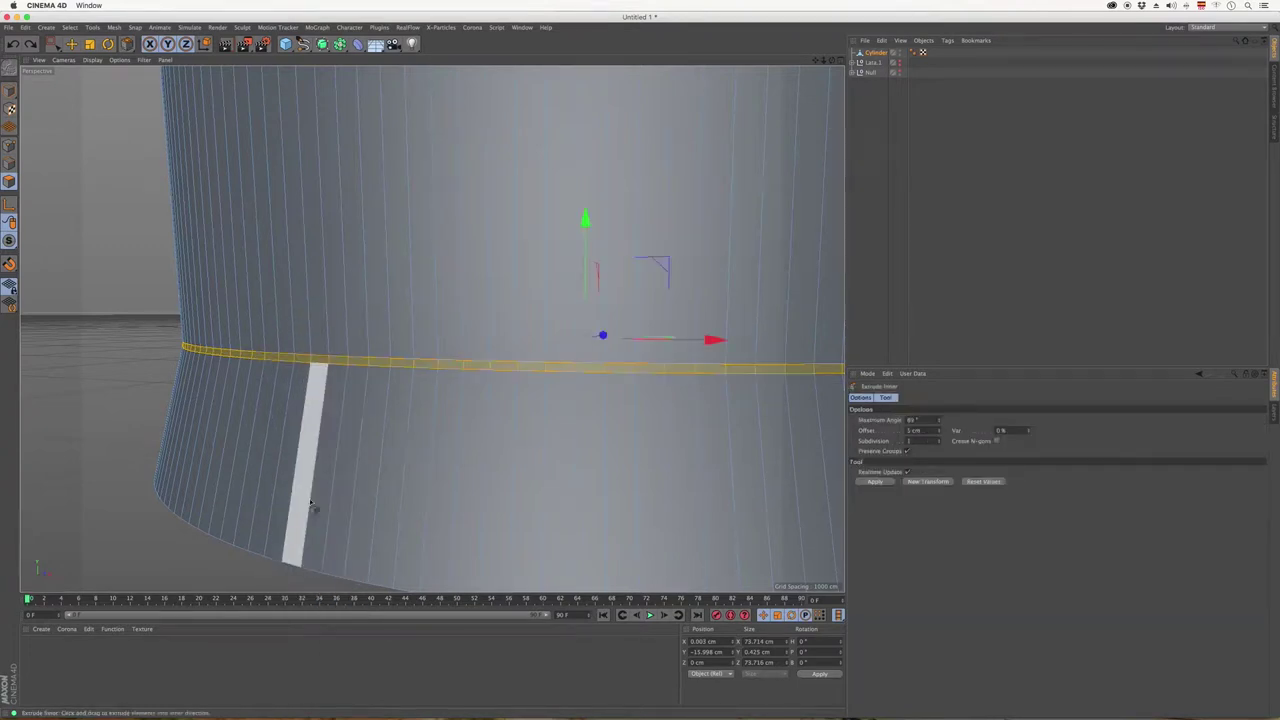
drag(294, 420, 303, 362)
Extrude the band inward by -0.51 cm to cut a recessed groove.
right_click(308, 362)
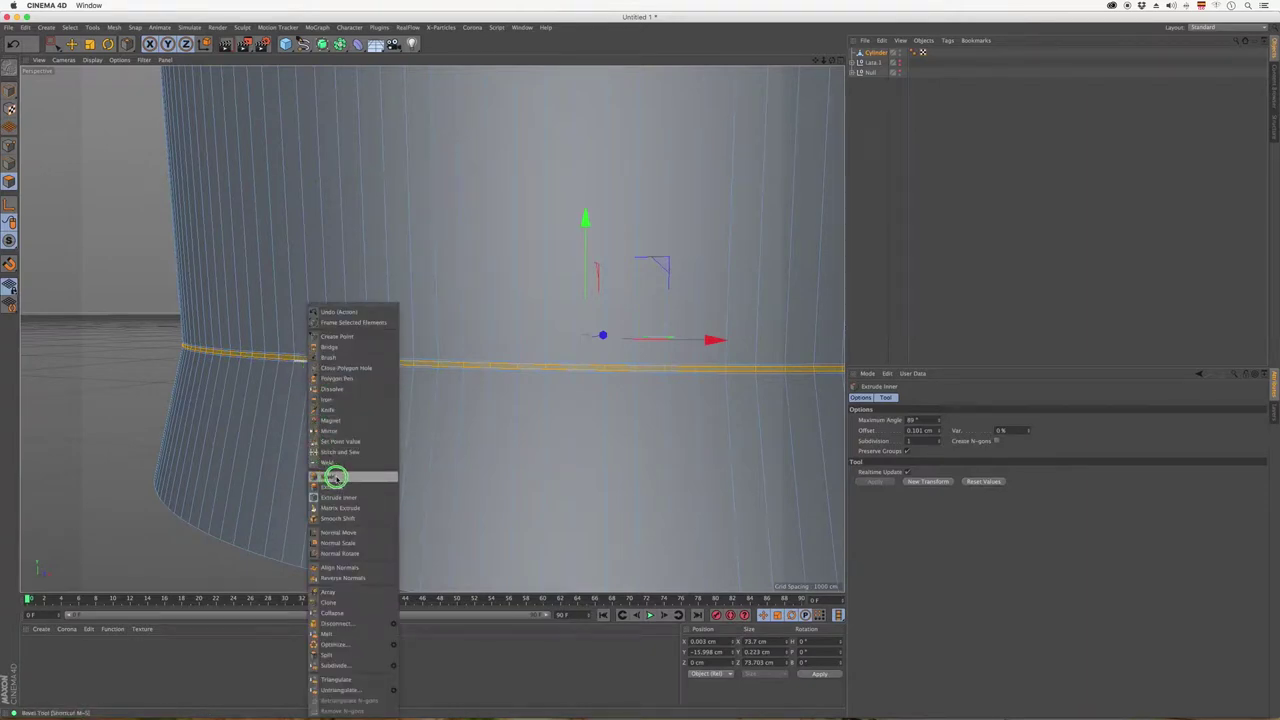
click(336, 485)
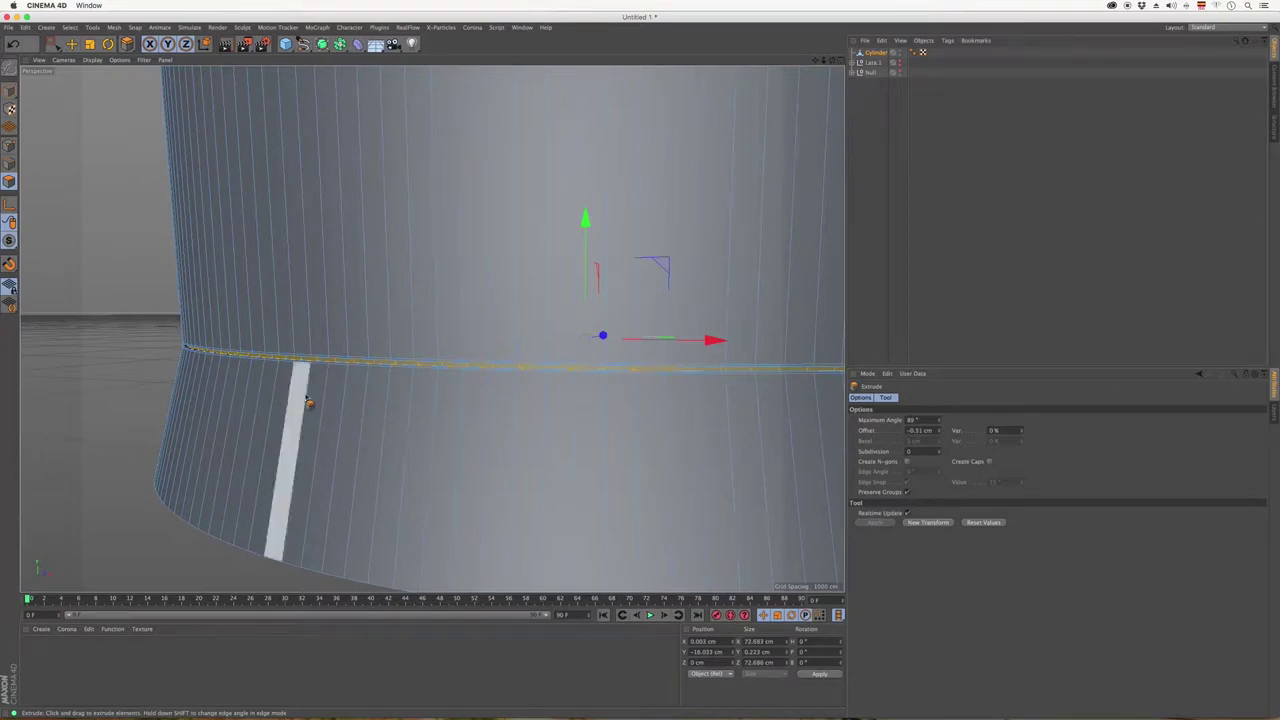
scroll(330, 376, down, 5)
scroll(352, 315, up, 3)
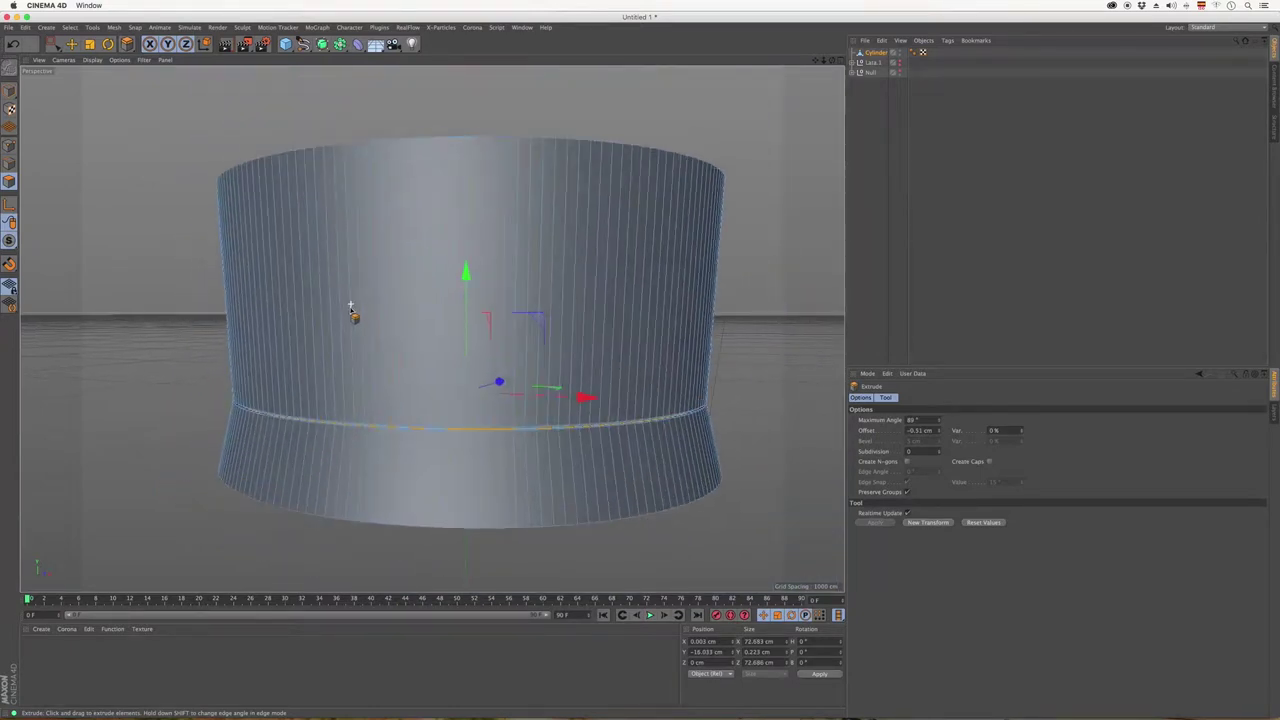
scroll(489, 107, up, 2)
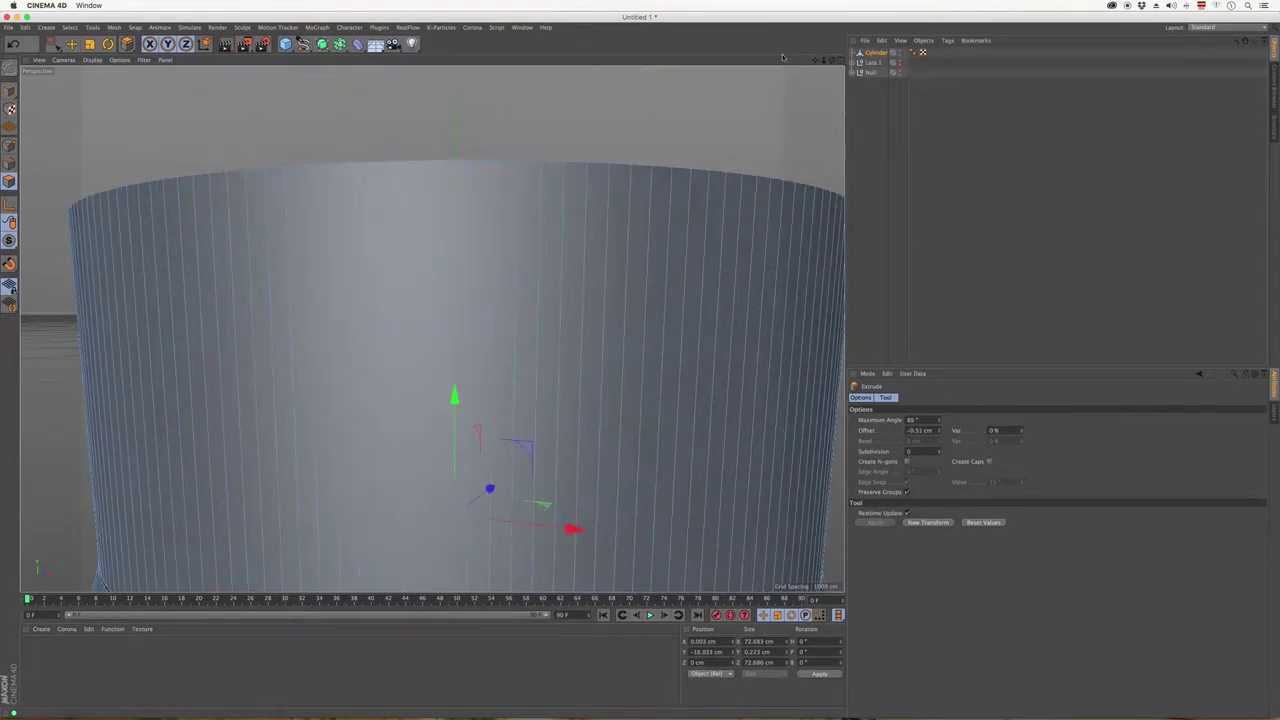
View the cylinder's top and switch to Loop Selection in Edge mode.
drag(832, 60, 434, 330)
scroll(577, 271, down, 5)
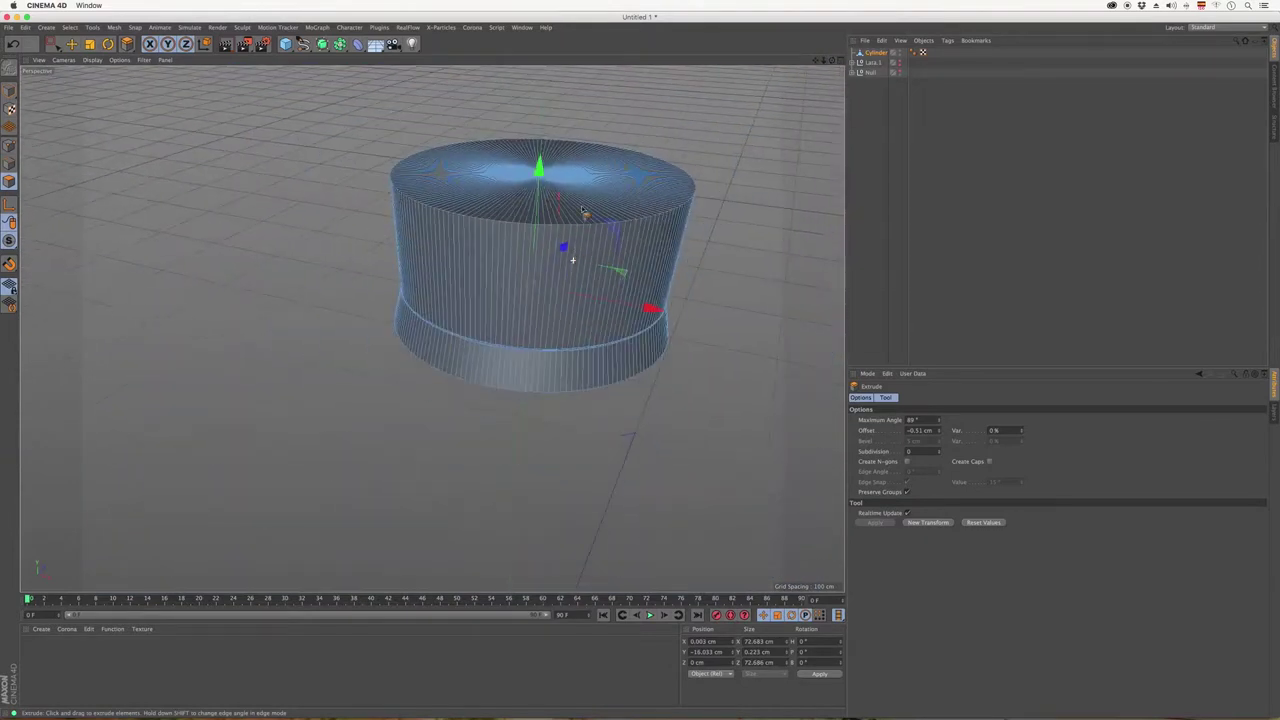
scroll(581, 190, up, 3)
scroll(581, 190, up, 2)
click(92, 27)
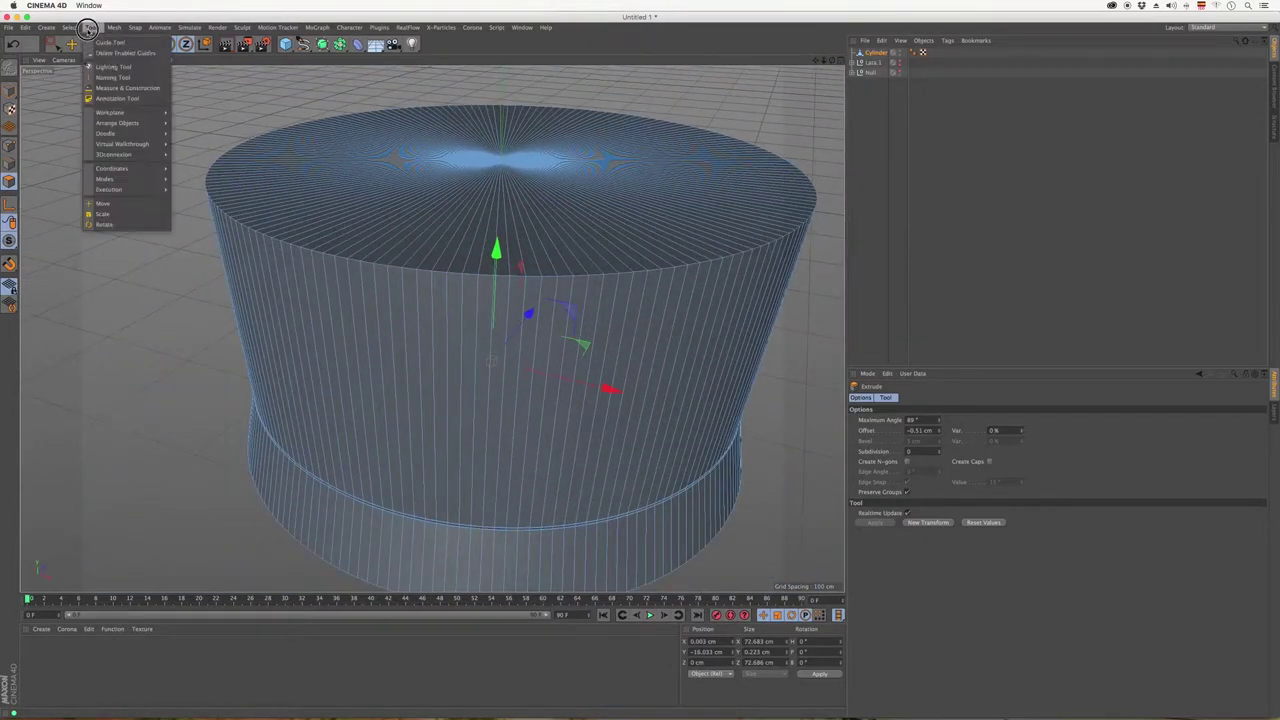
click(100, 96)
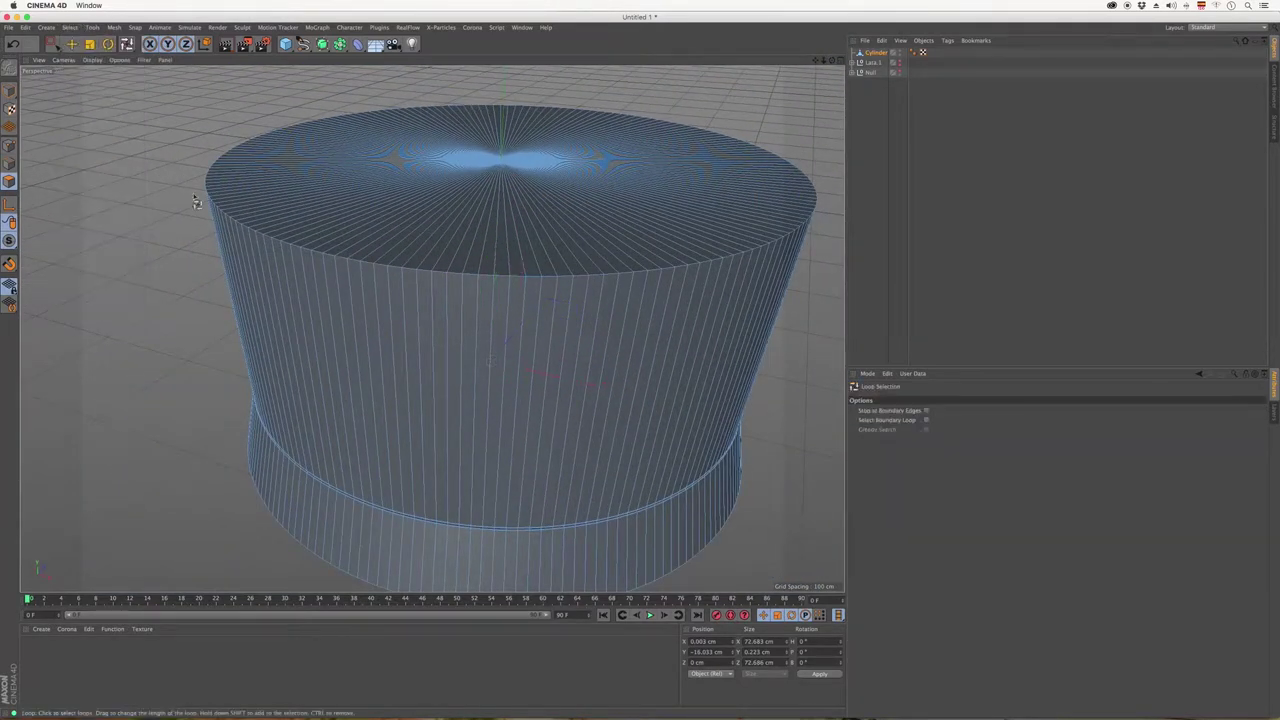
click(9, 162)
Select the top rim edge loop and bevel it by about 0.55 cm.
scroll(305, 250, up, 5)
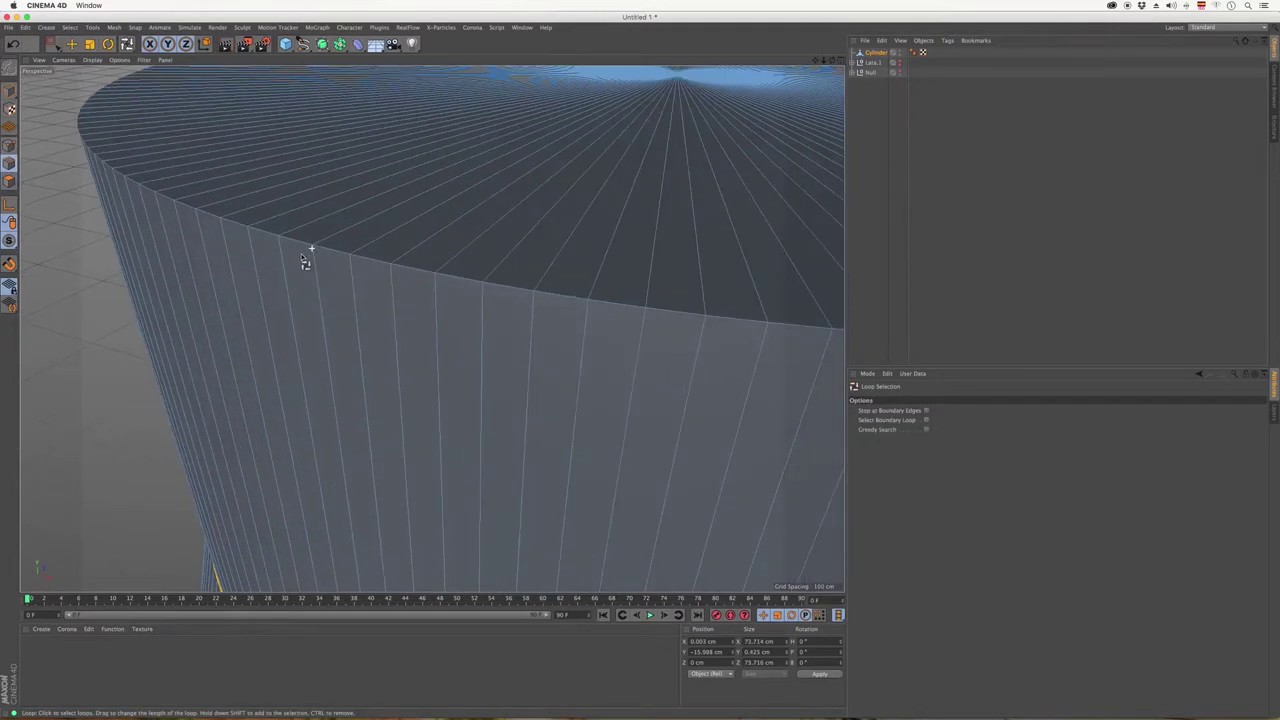
scroll(300, 270, down, 2)
scroll(300, 270, down, 2)
scroll(305, 270, down, 2)
click(305, 268)
right_click(304, 267)
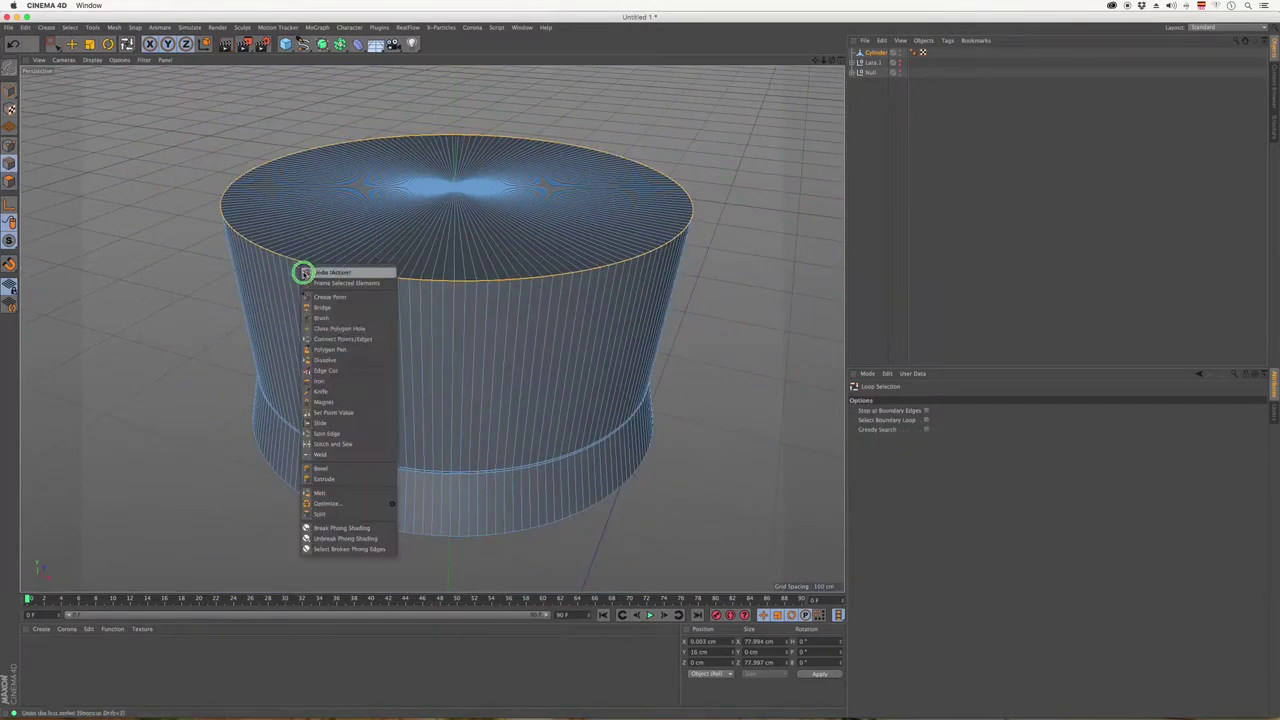
click(321, 469)
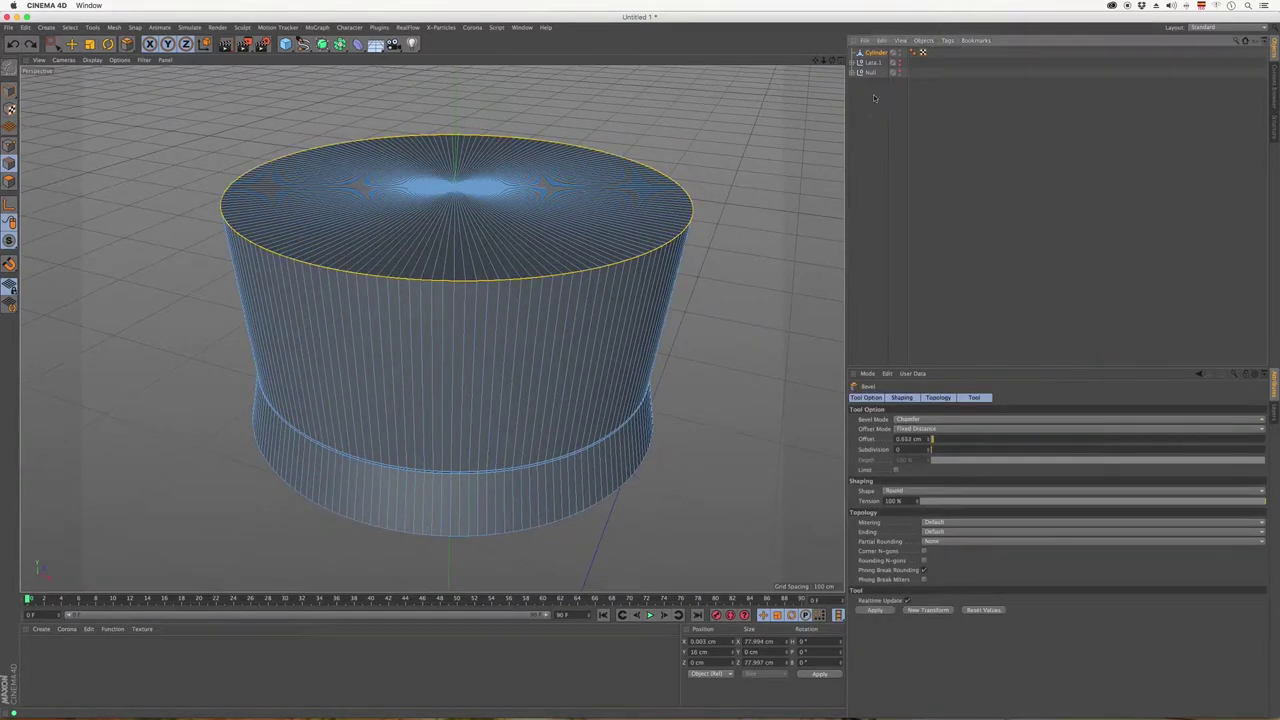
Nest the Cylinder under a new Connect object and collapse it into polygons with C.
click(874, 54)
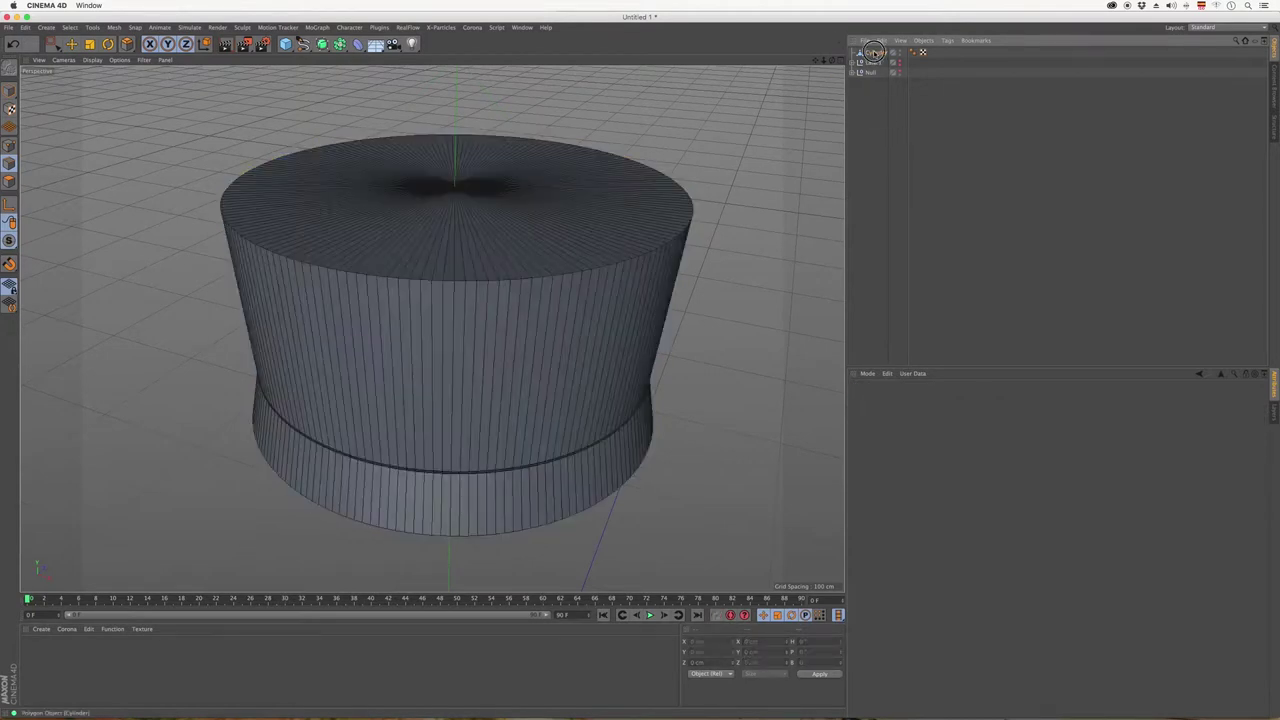
click(322, 44)
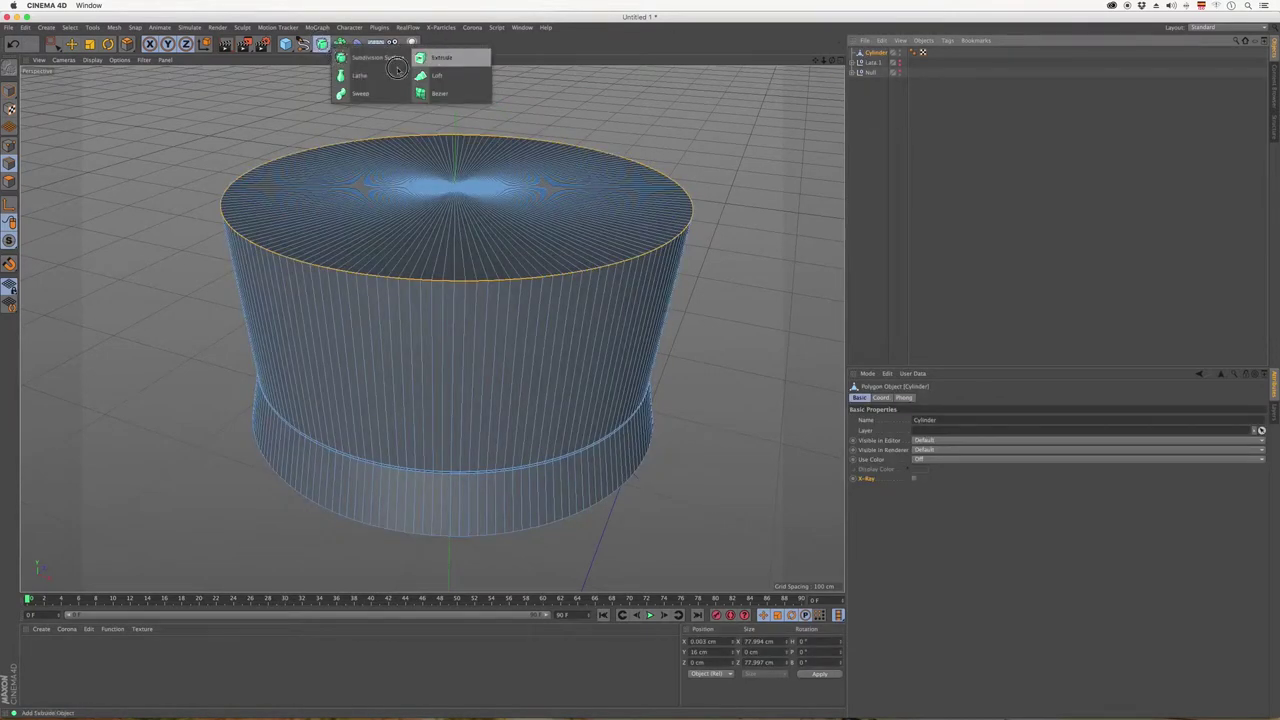
click(340, 44)
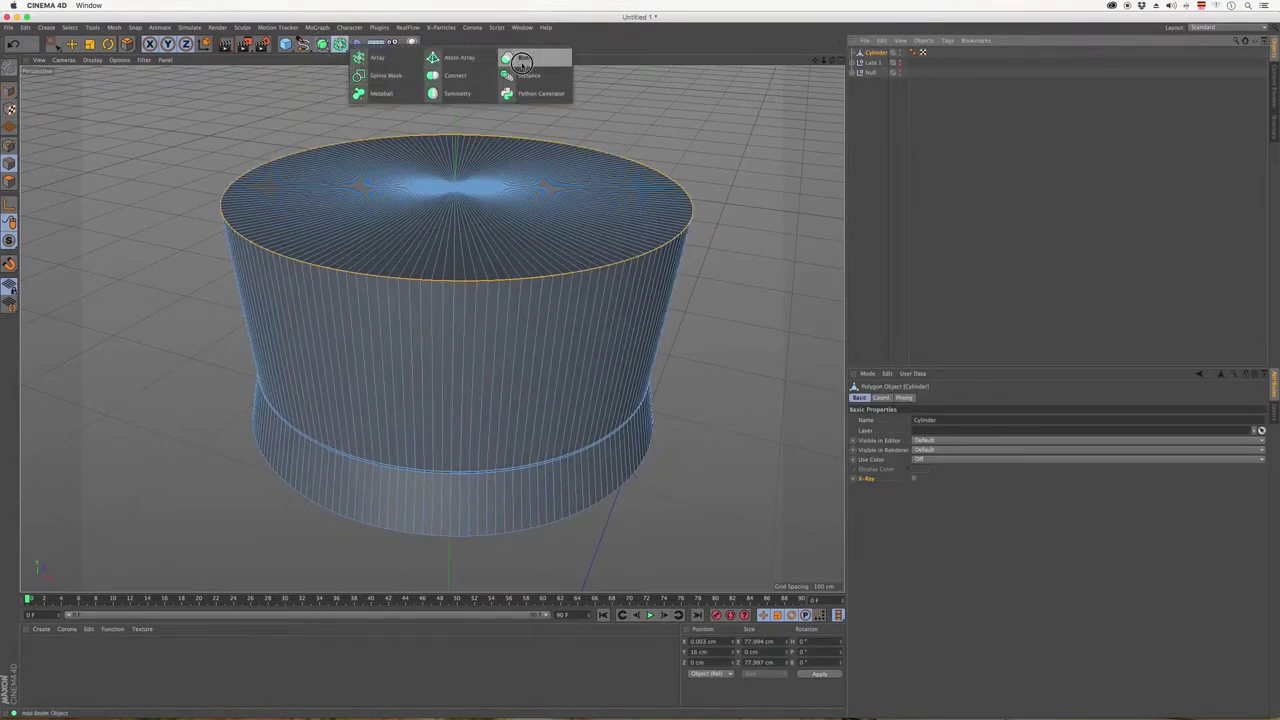
click(472, 75)
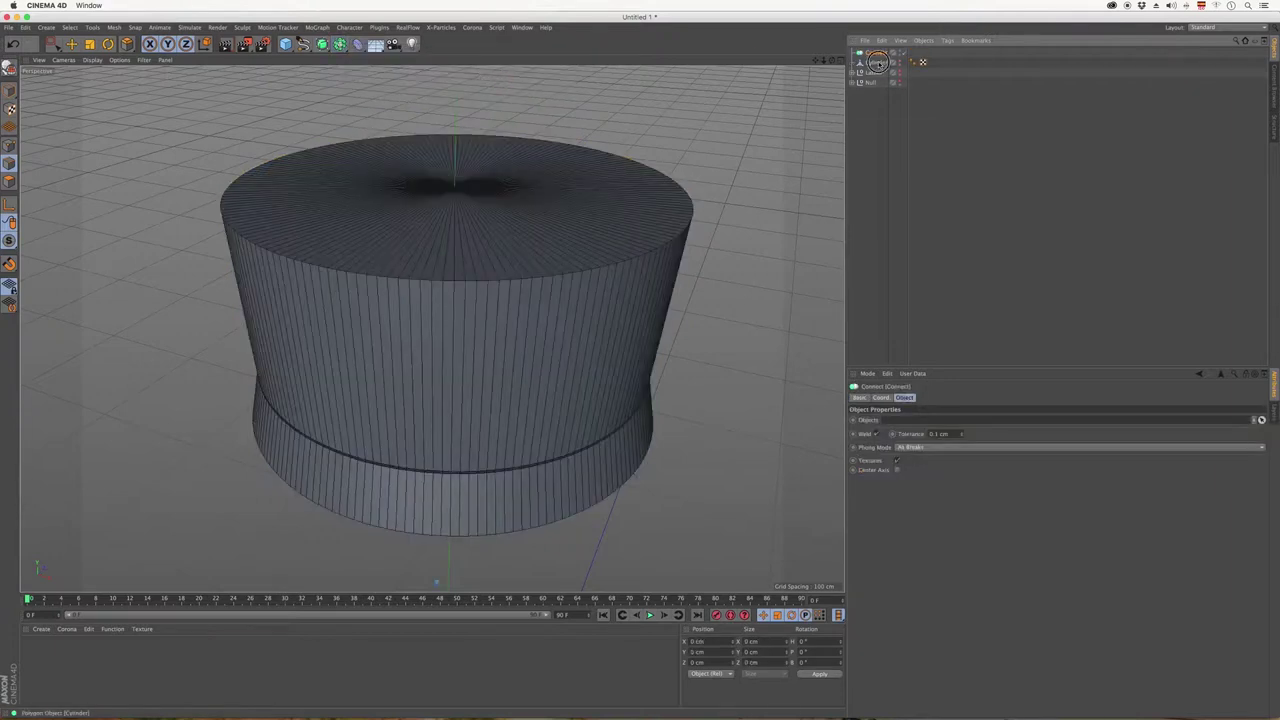
click(868, 62)
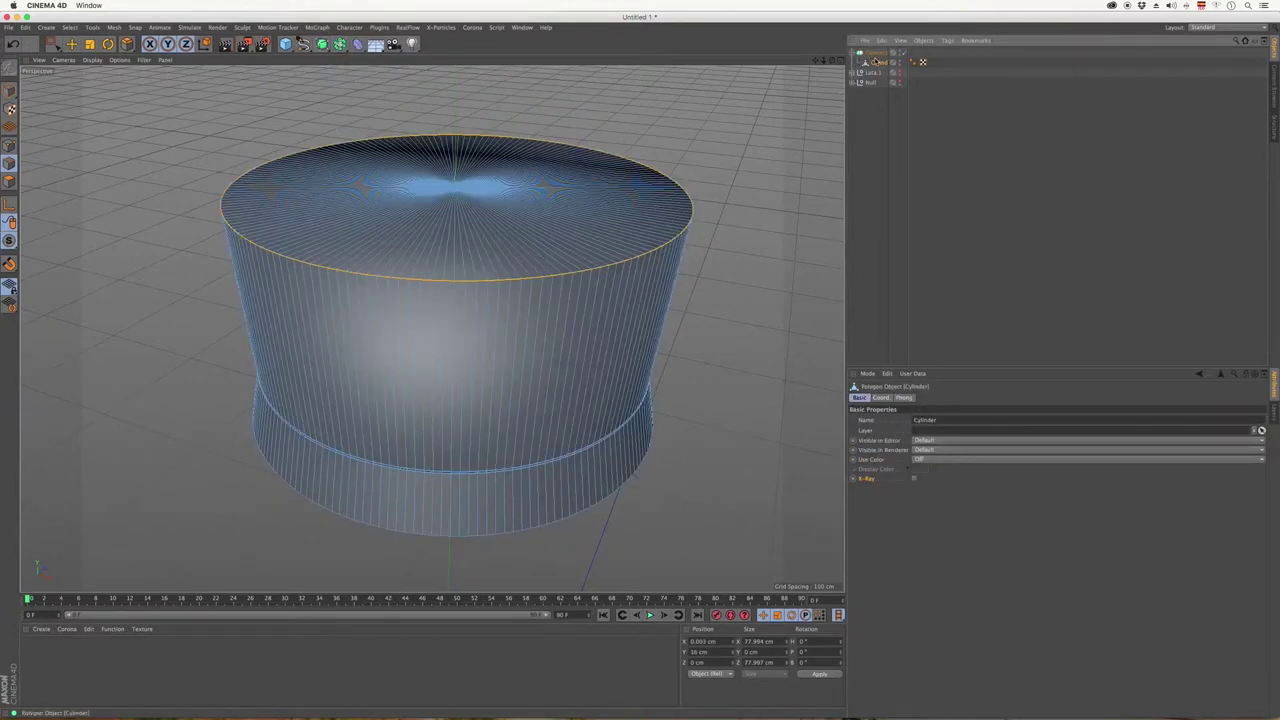
click(874, 54)
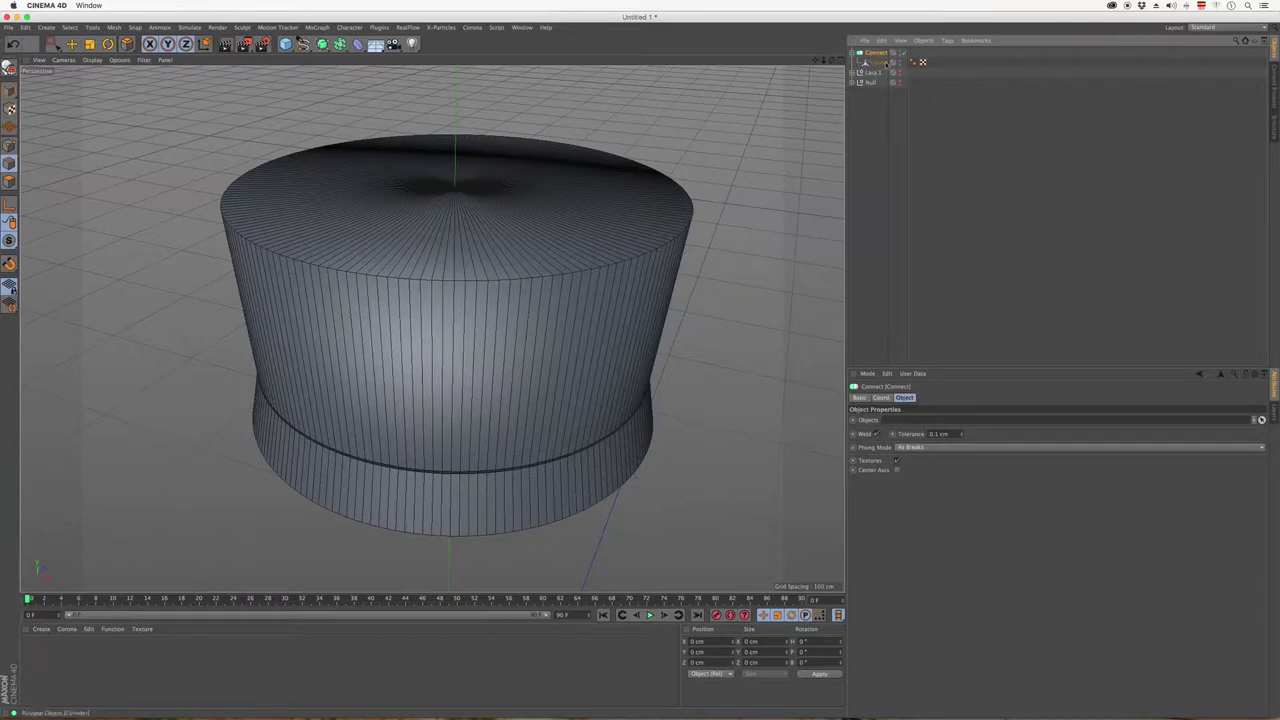
key(c)
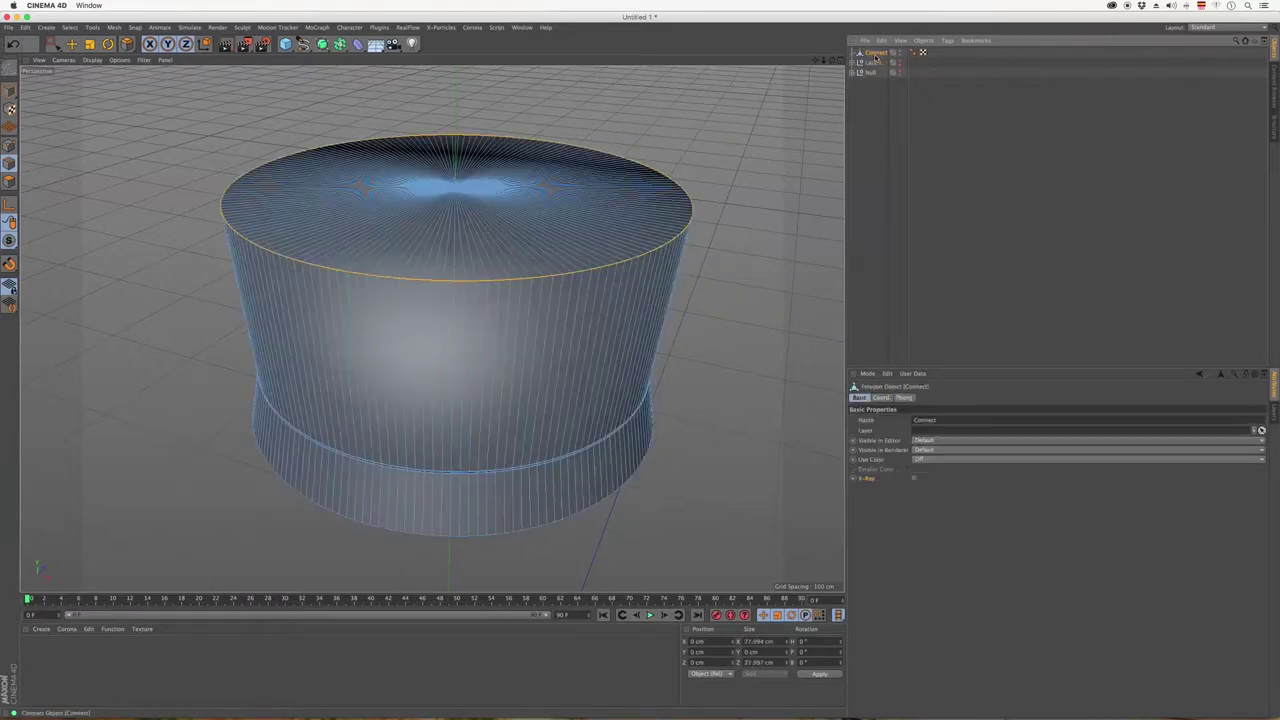
key(Return)
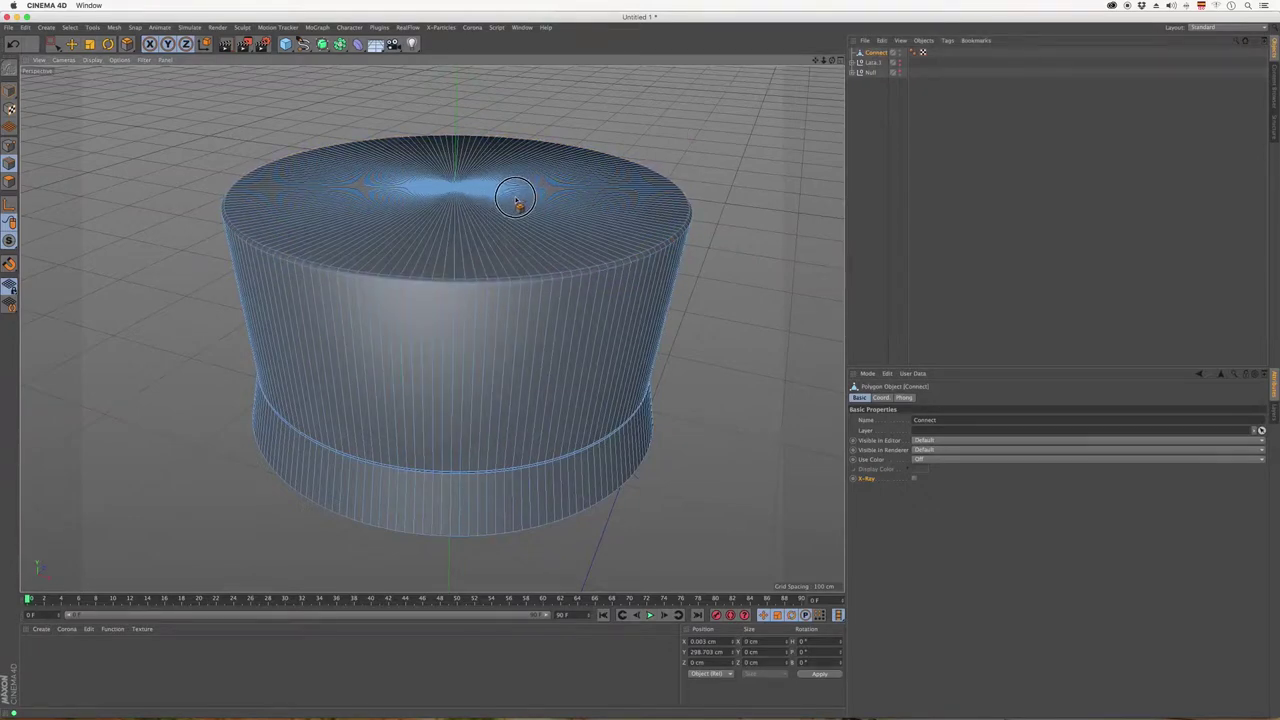
Loop-select the top rim polygons and bevel them about 0.48 cm with Subdivision 2.
double_click(400, 280)
scroll(380, 270, up, 3)
scroll(400, 240, up, 3)
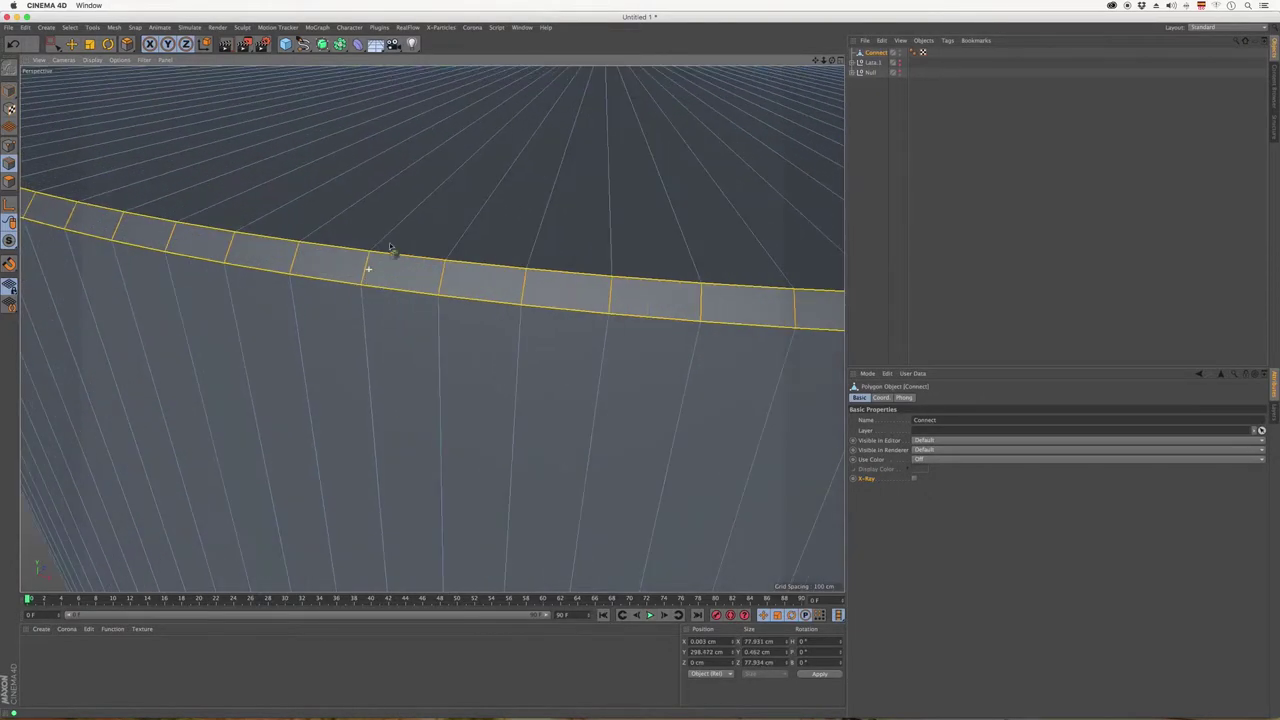
right_click(584, 268)
click(652, 467)
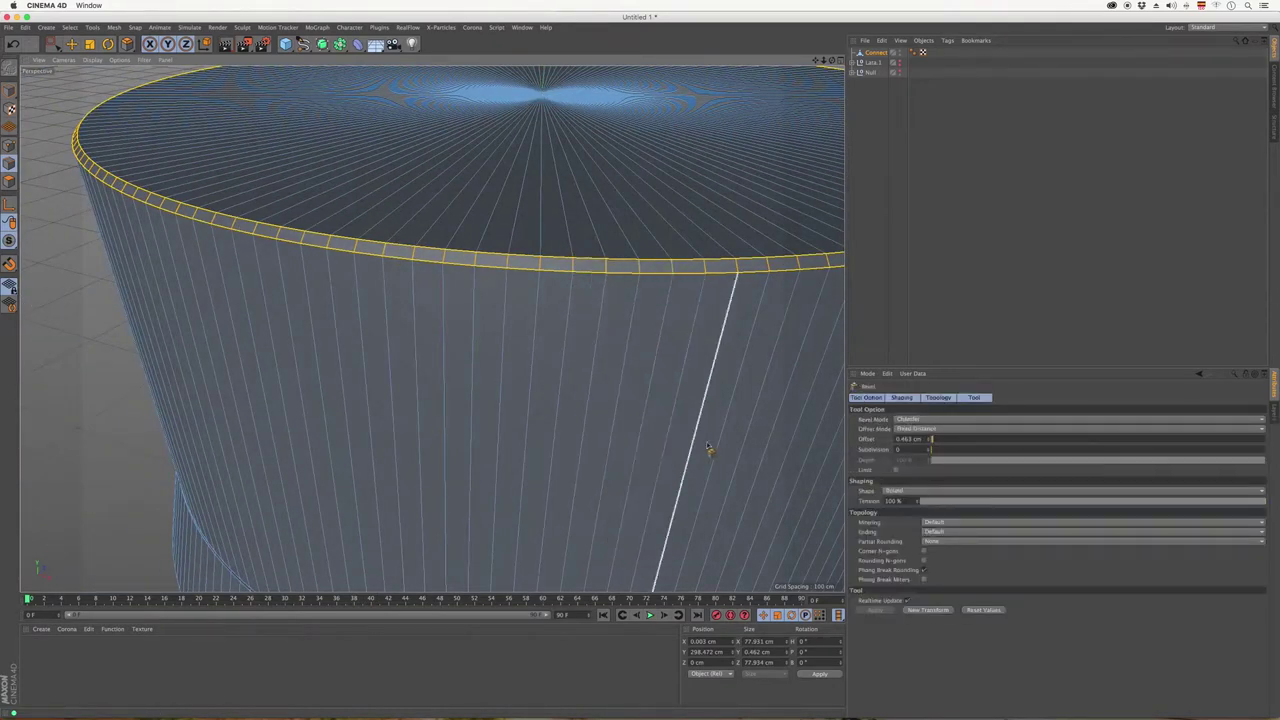
click(930, 452)
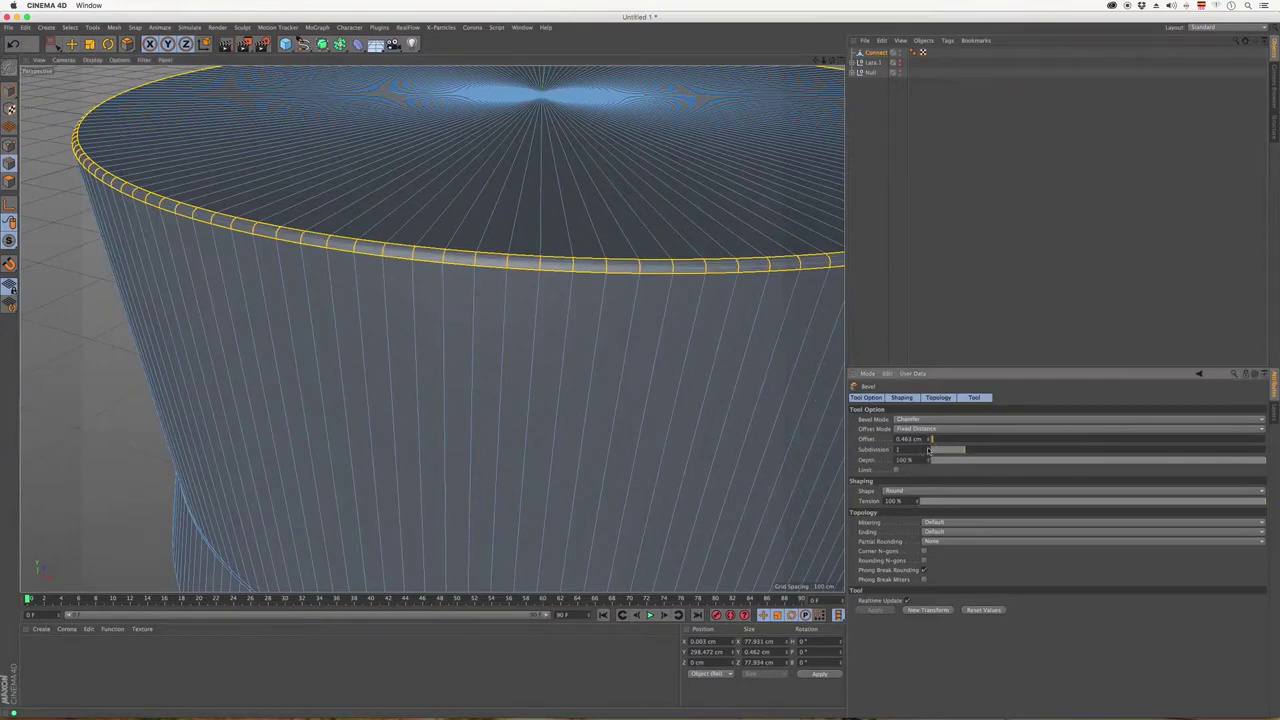
scroll(489, 345, down, 10)
scroll(529, 343, down, 3)
scroll(529, 380, up, 5)
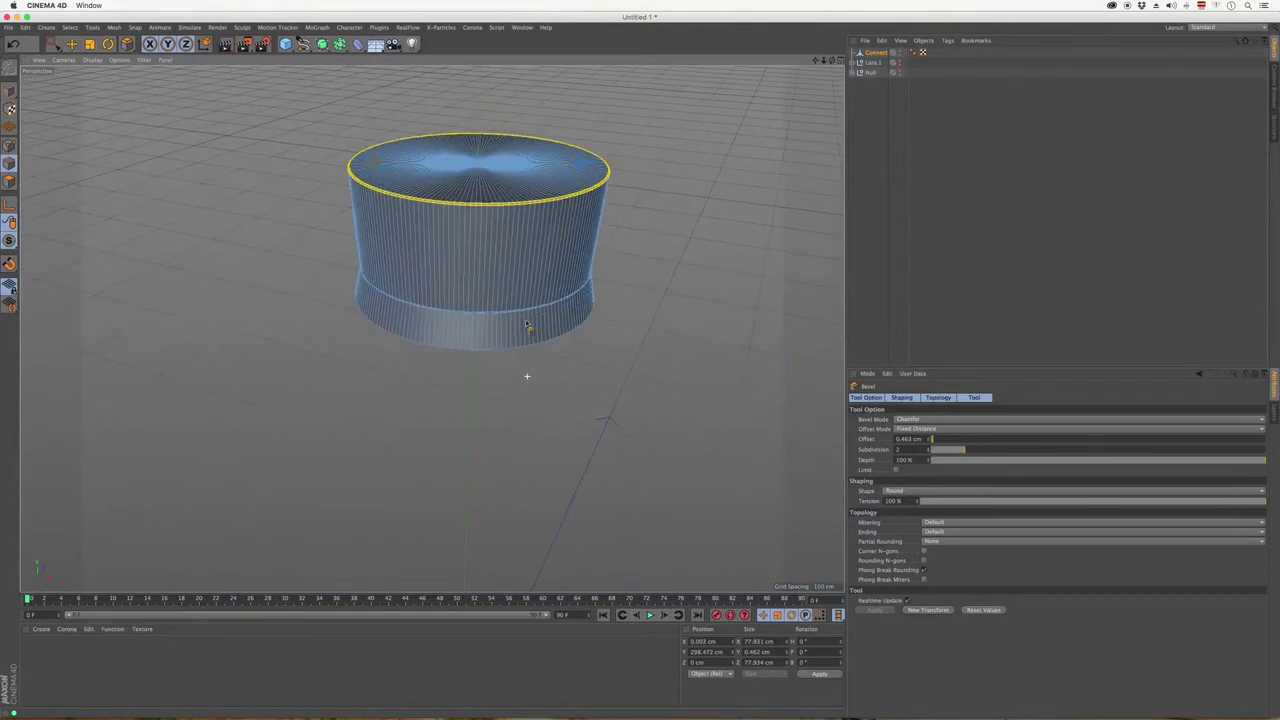
scroll(529, 337, up, 5)
scroll(506, 289, up, 2)
Loop-select the ring of polygons on the cap's upper side.
scroll(636, 245, down, 5)
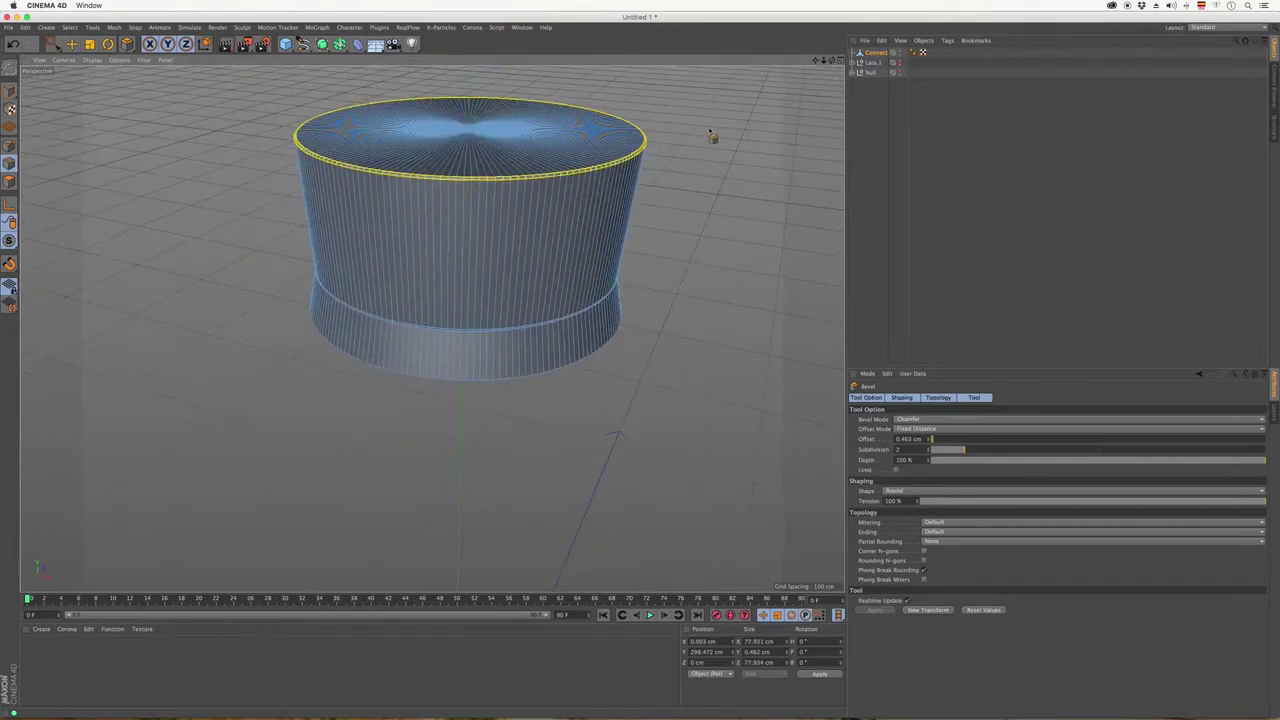
click(72, 27)
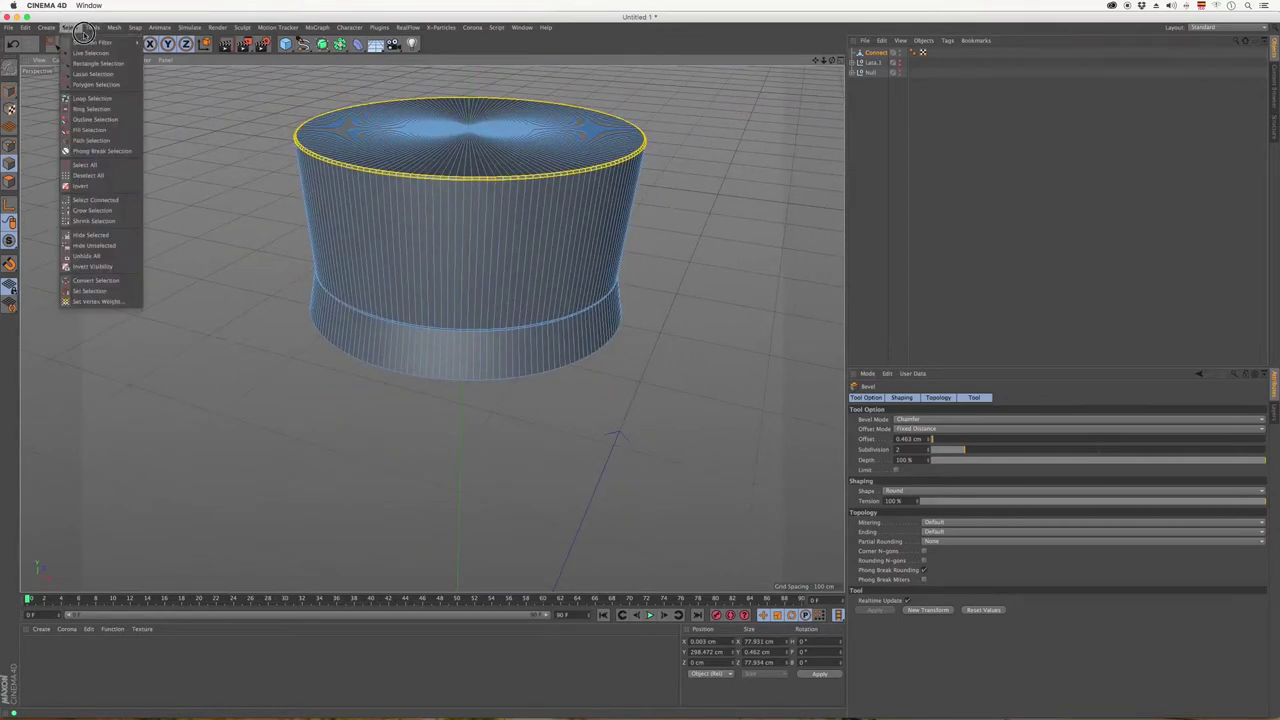
click(87, 98)
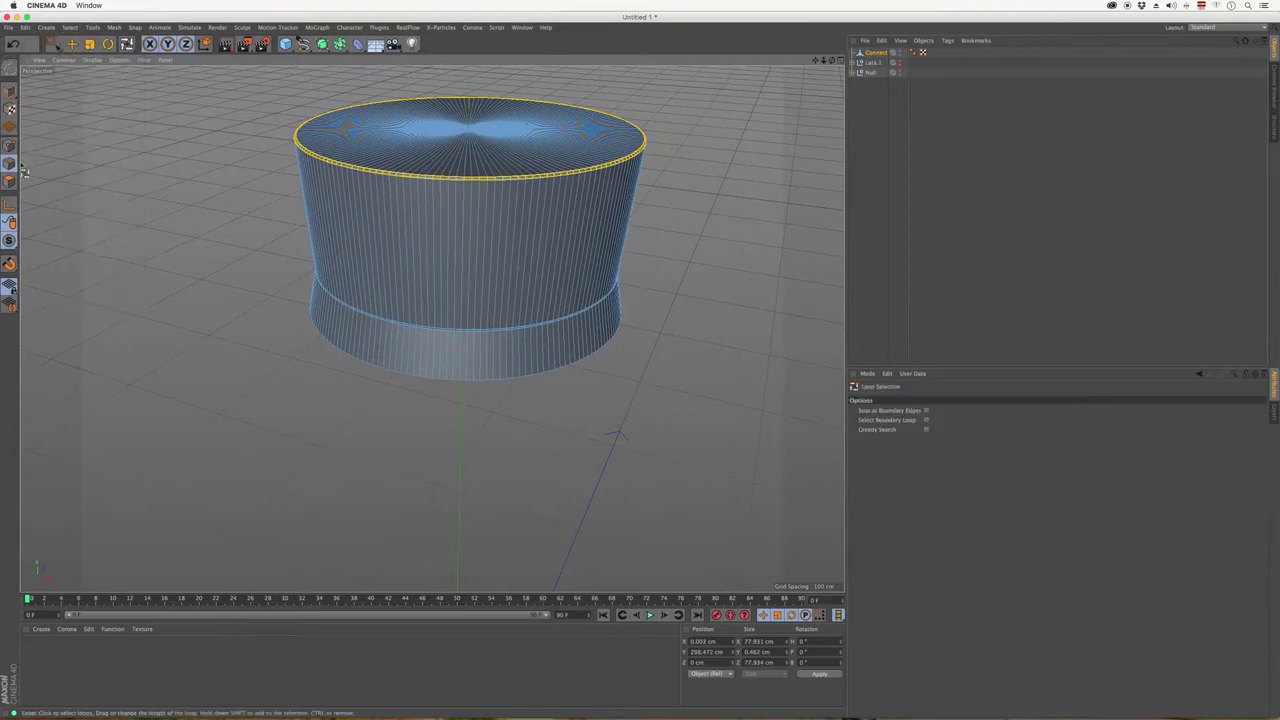
click(474, 252)
Extrude Inner those faces about 0.09 cm with Preserve Groups off.
scroll(481, 246, up, 3)
right_click(478, 245)
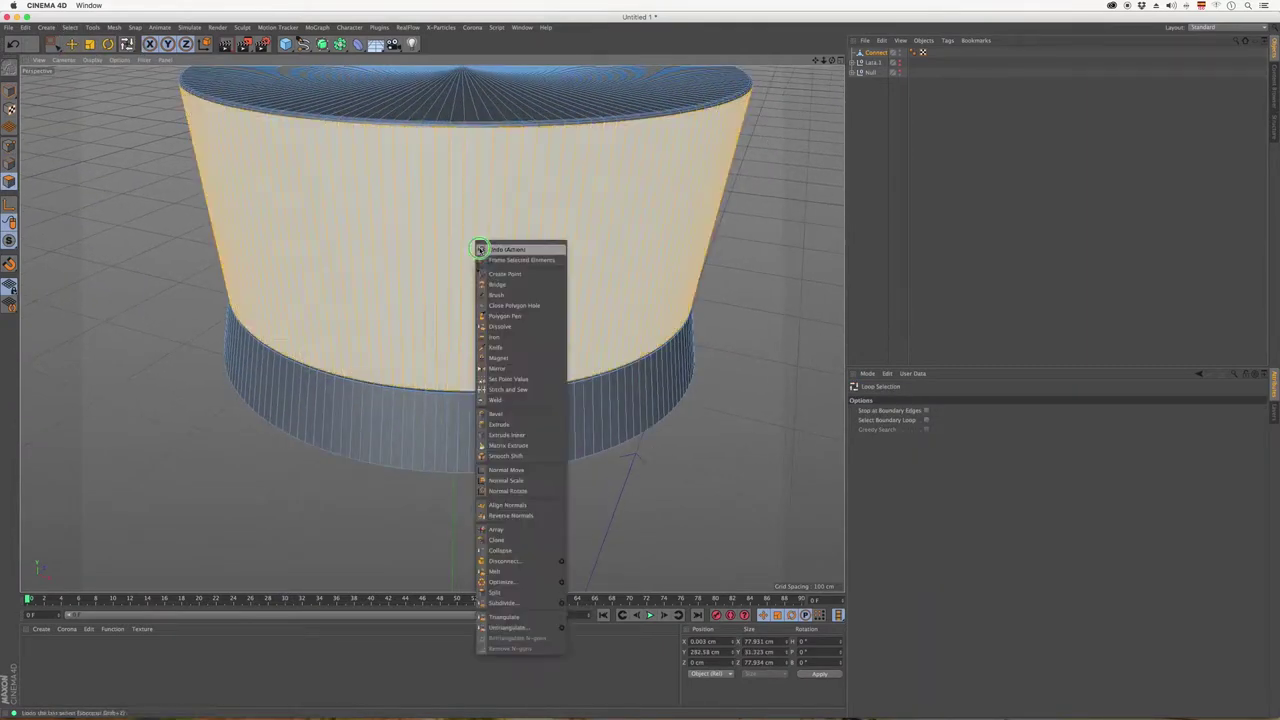
click(510, 436)
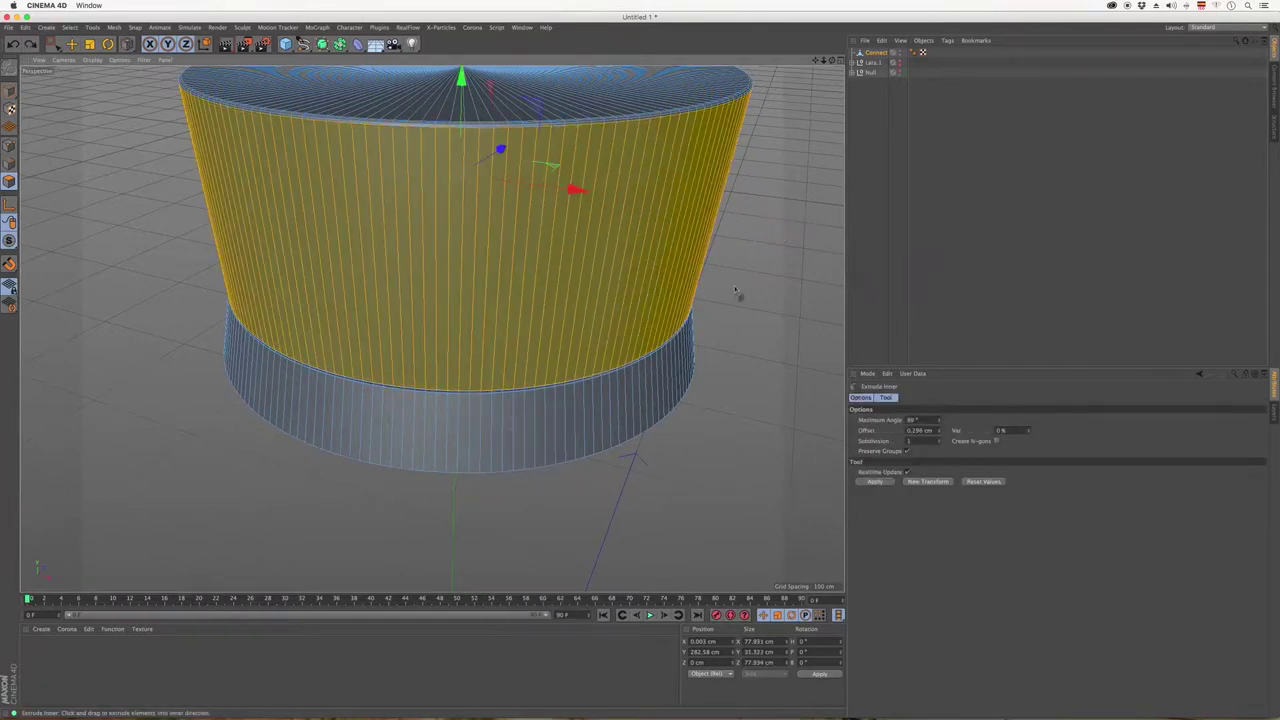
drag(706, 254, 703, 257)
click(907, 451)
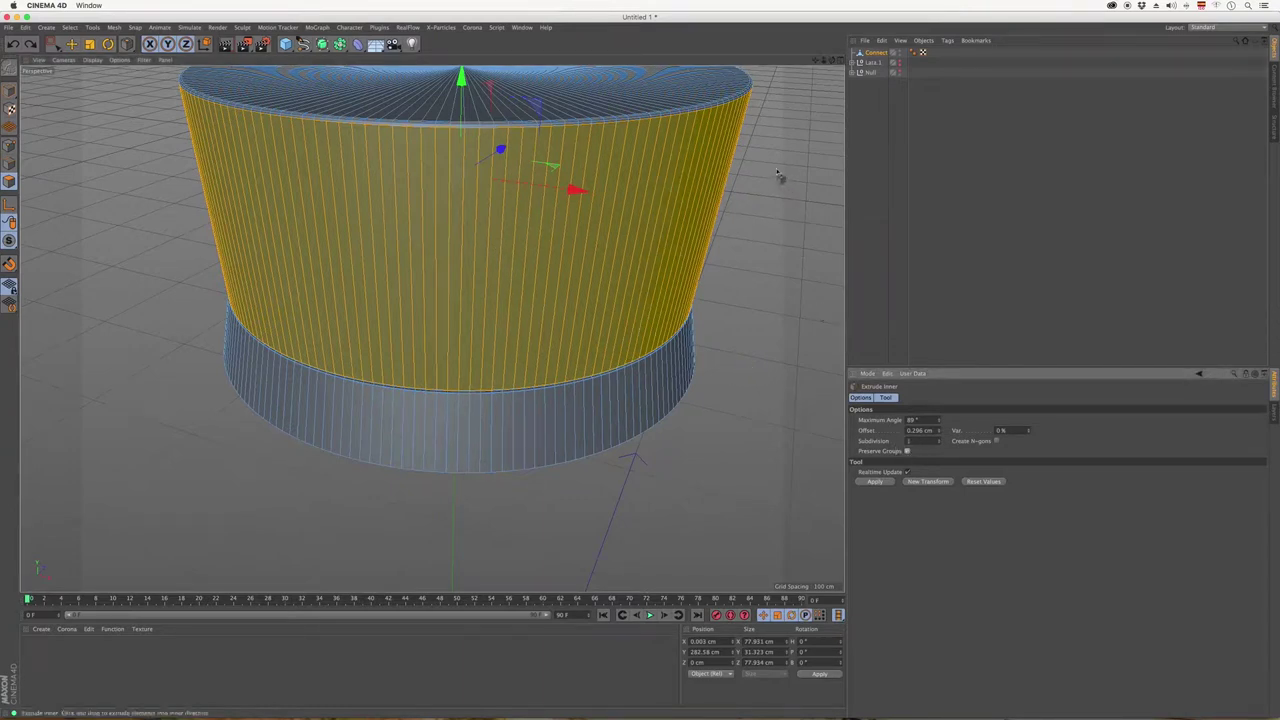
drag(778, 177, 767, 176)
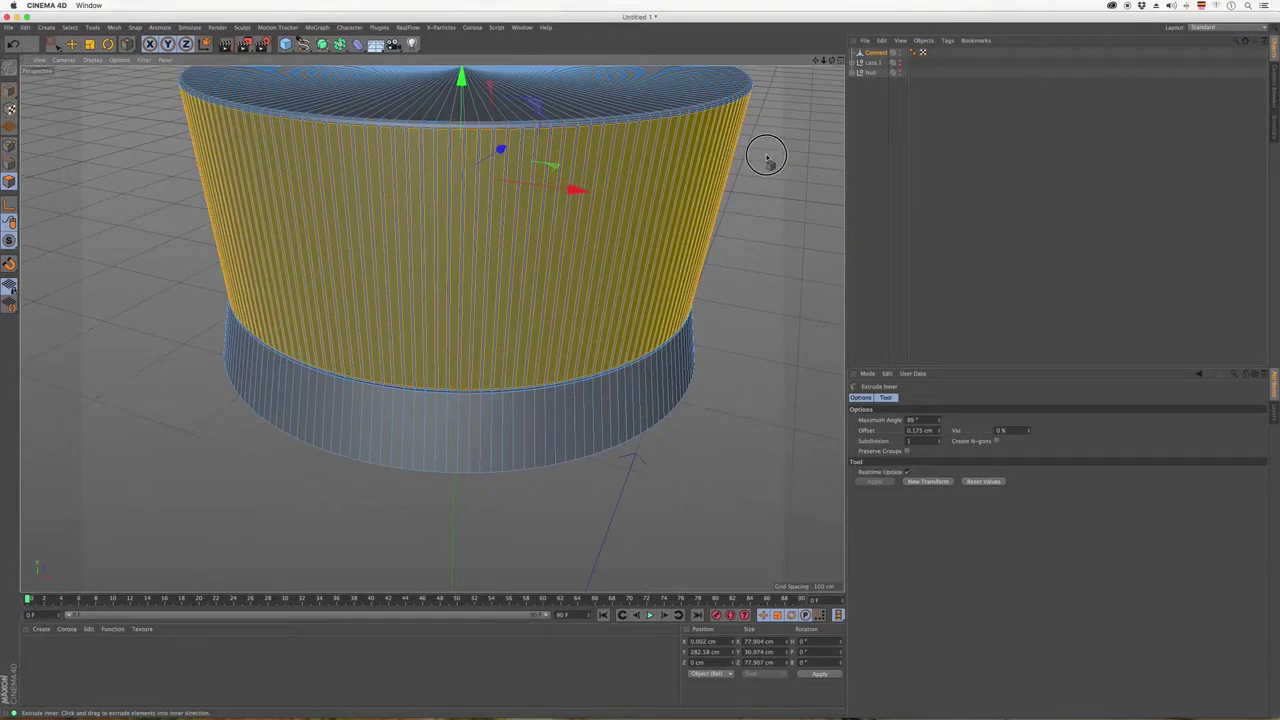
drag(767, 160, 763, 163)
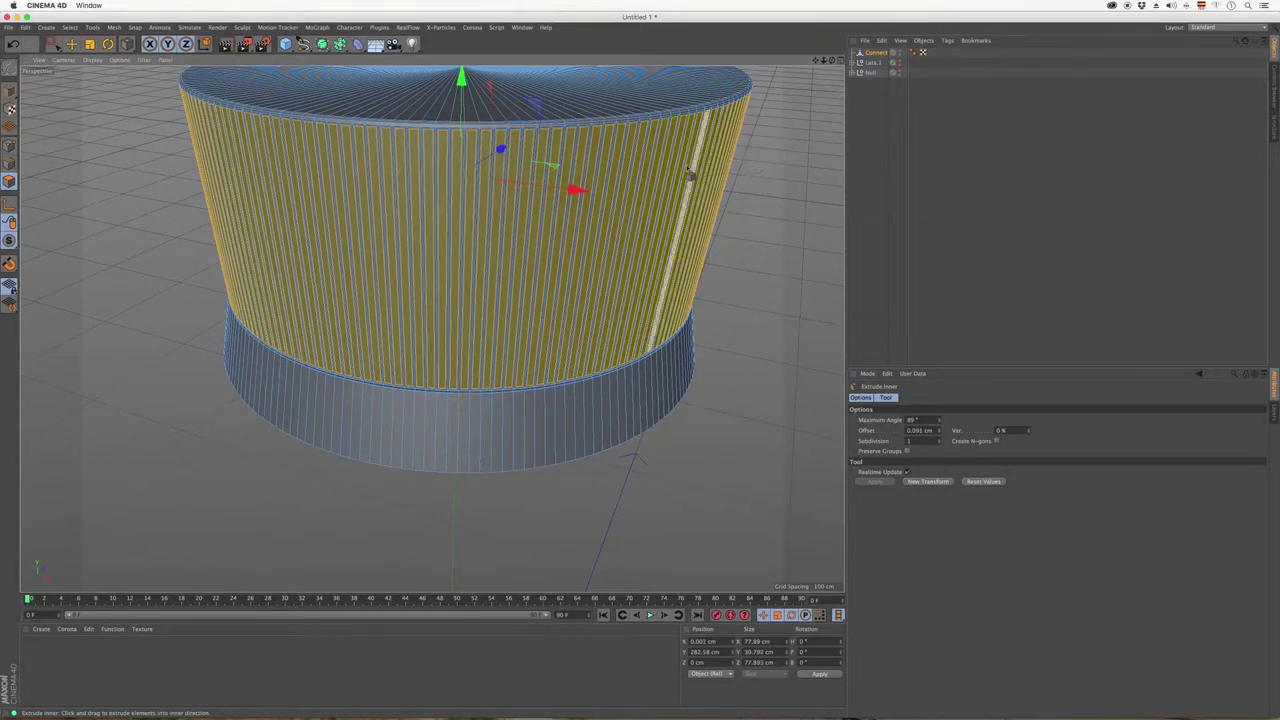
Extrude the inset strips slightly into the cap with a small negative offset.
right_click(636, 193)
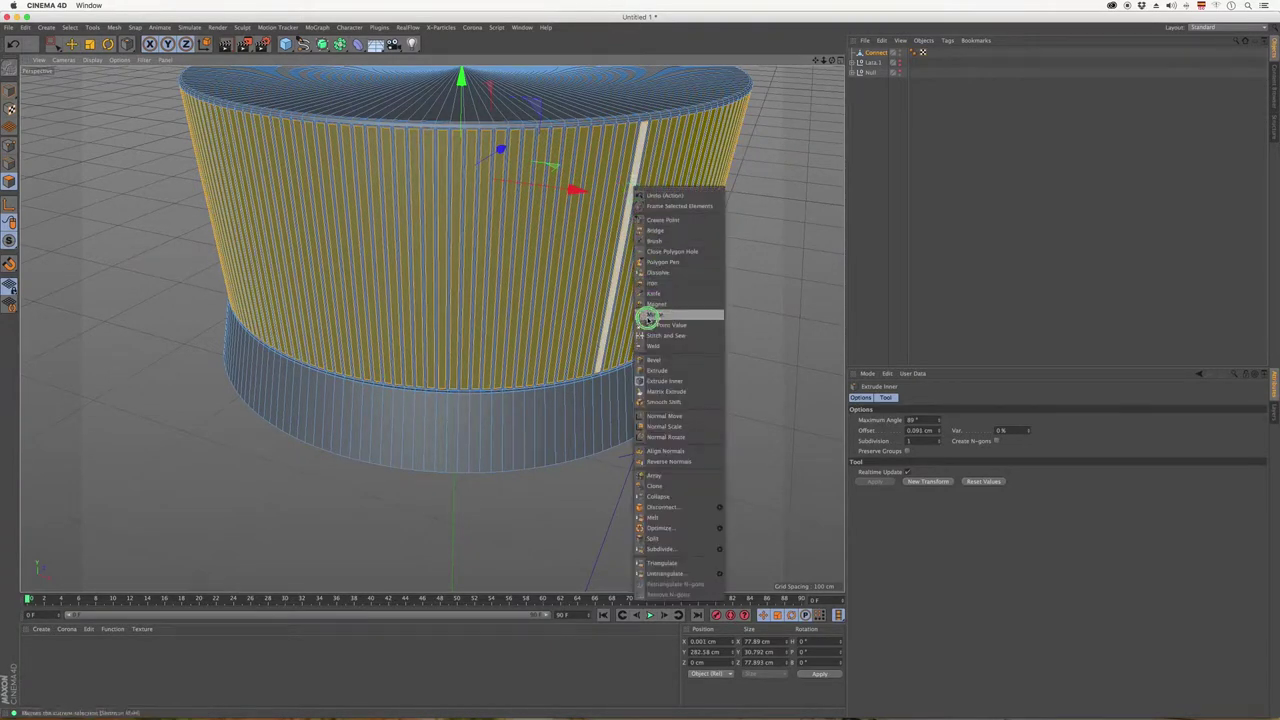
click(689, 371)
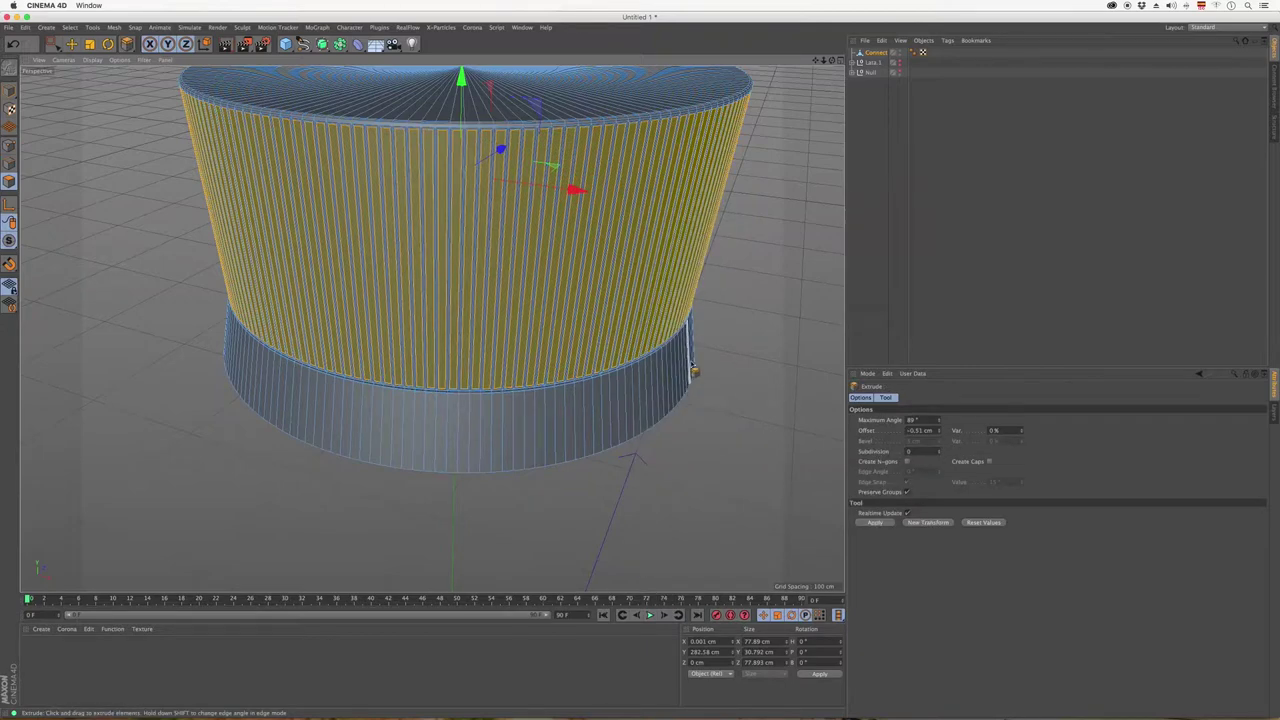
scroll(689, 160, up, 3)
scroll(689, 160, up, 3)
drag(689, 160, 676, 160)
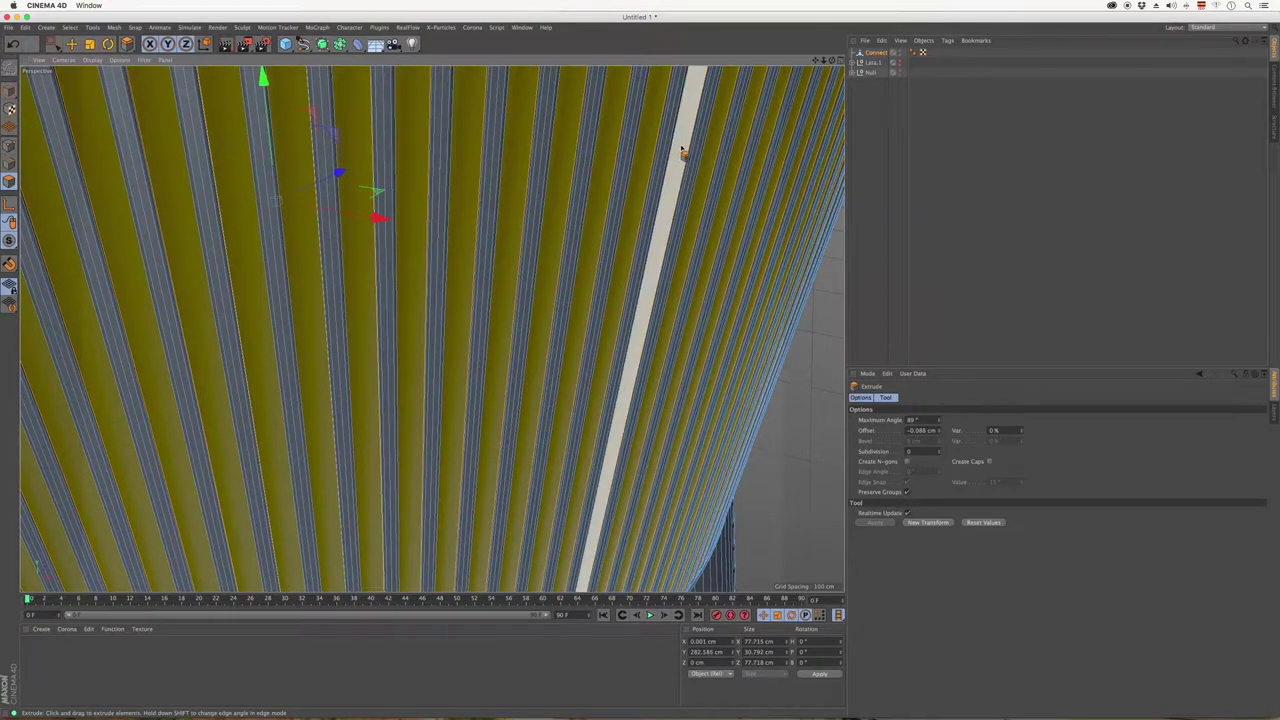
click(680, 153)
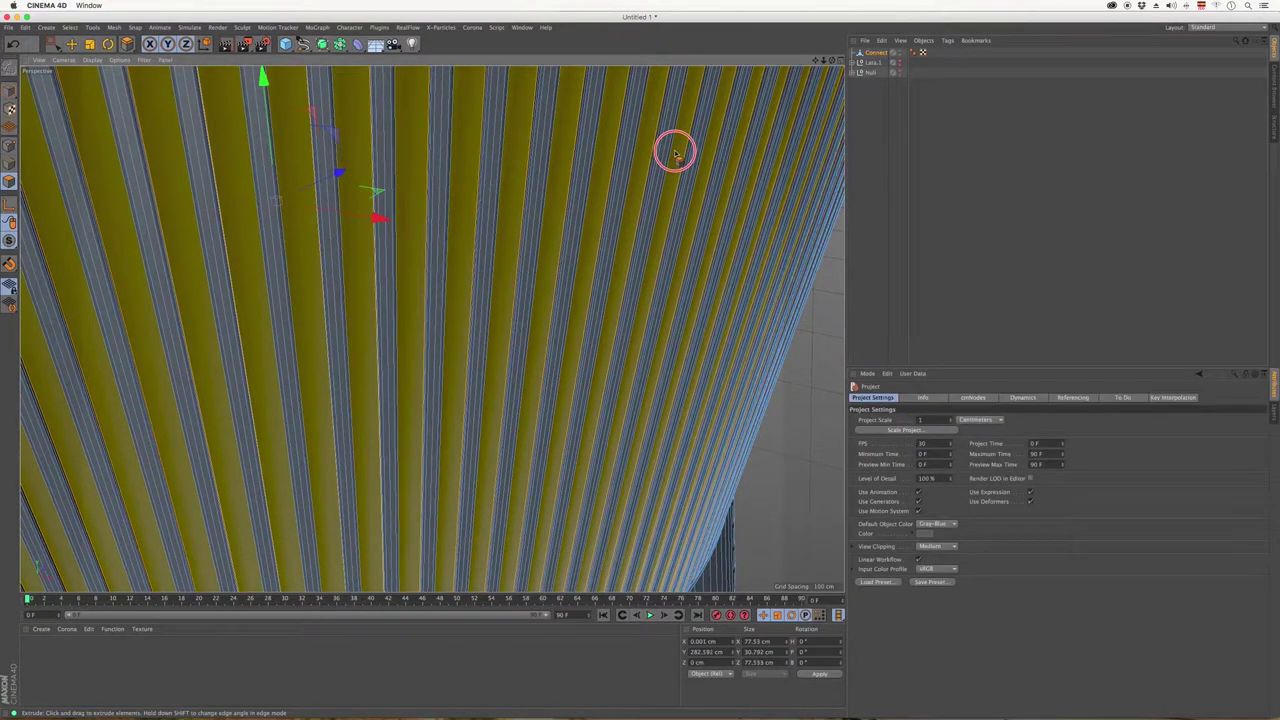
drag(676, 155, 674, 156)
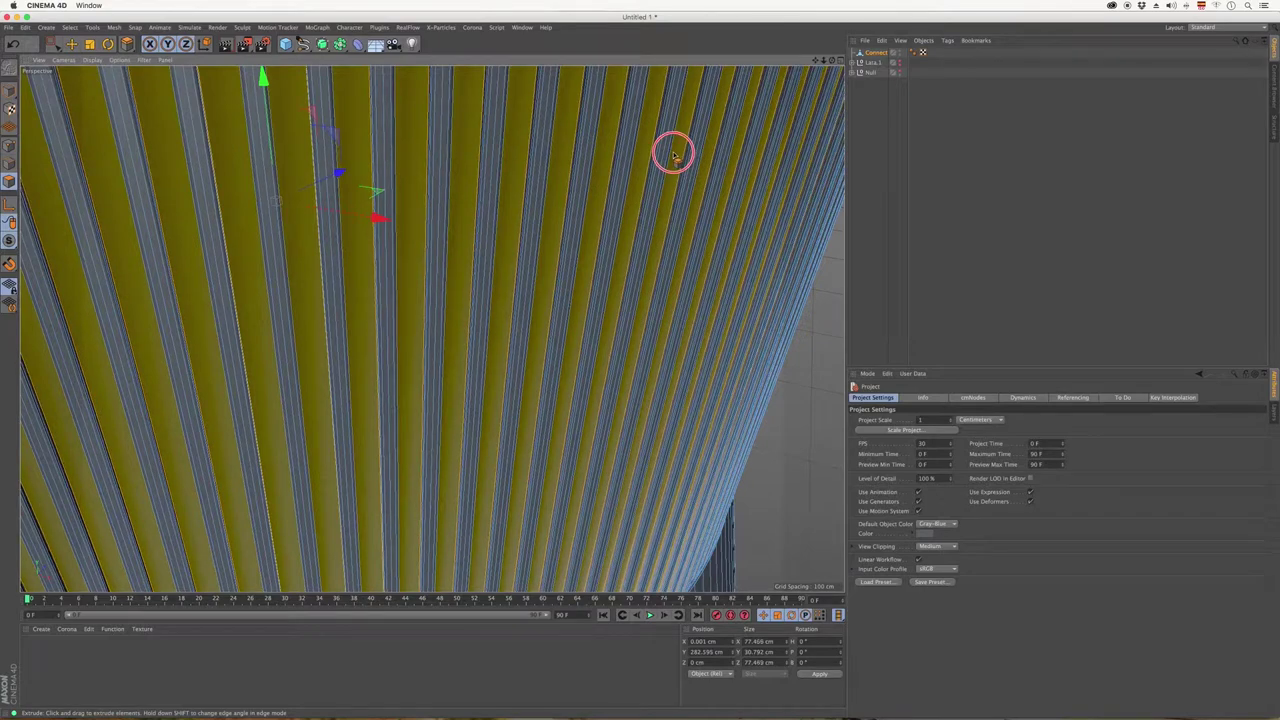
Extrude Inner the strips again with a finer offset of about 0.05 cm.
right_drag(662, 160, 680, 336)
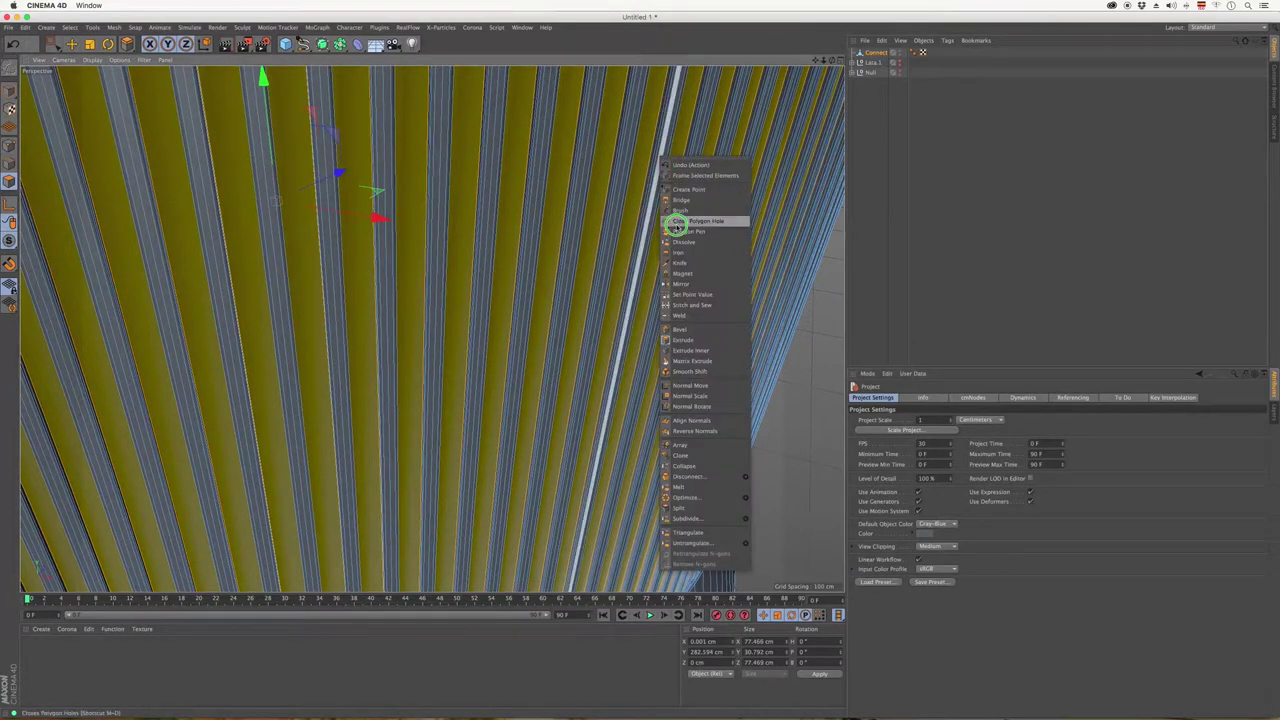
click(686, 350)
drag(722, 252, 723, 257)
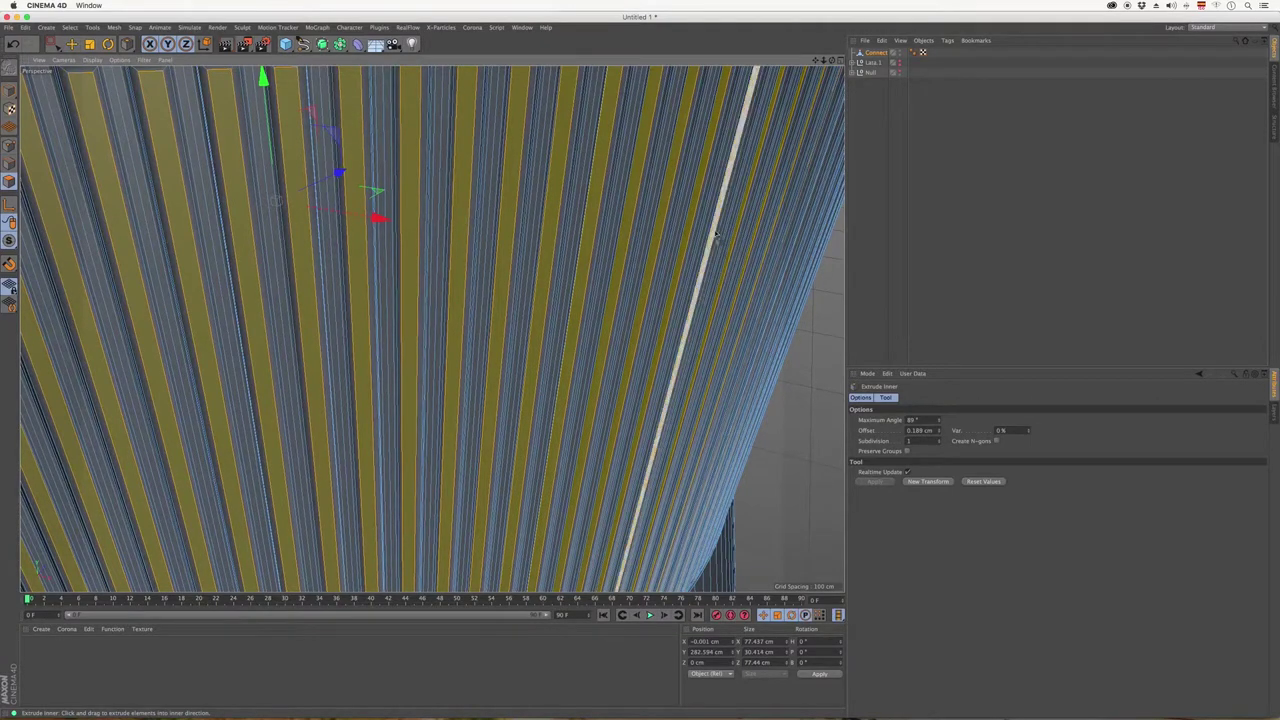
right_drag(716, 252, 720, 408)
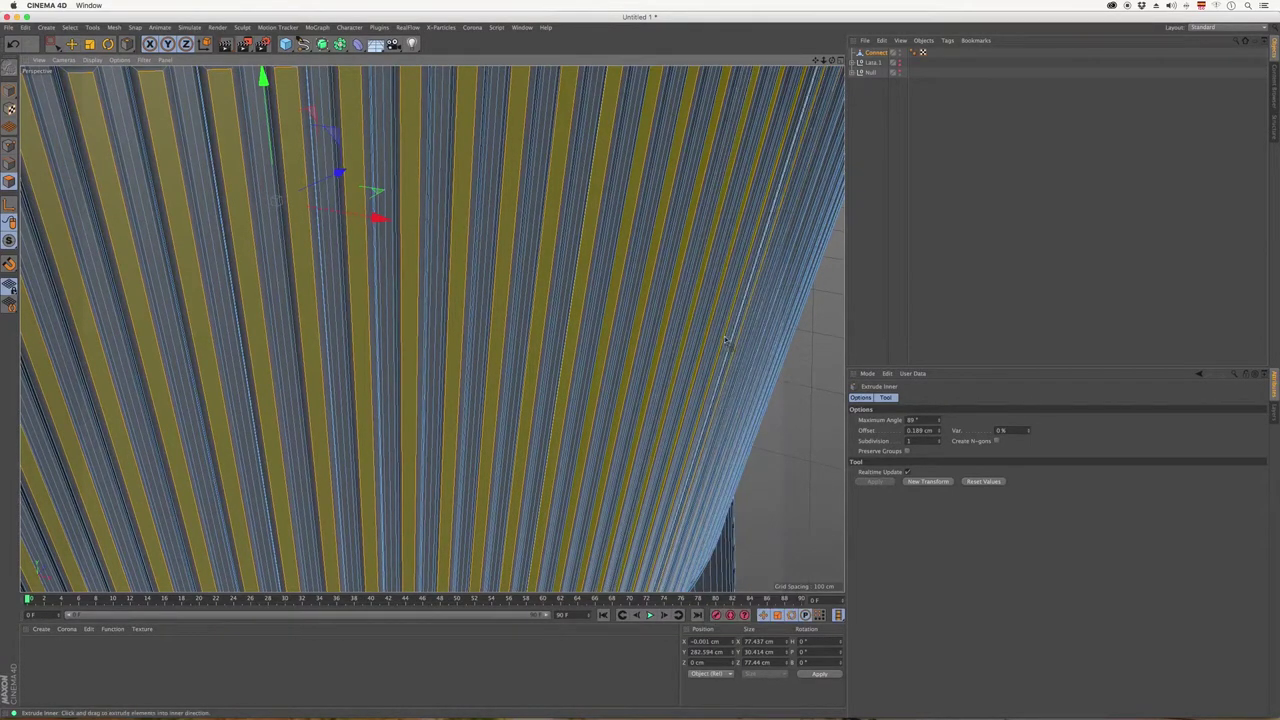
drag(716, 290, 703, 280)
scroll(577, 300, down, 2)
scroll(577, 303, down, 2)
scroll(577, 303, down, 2)
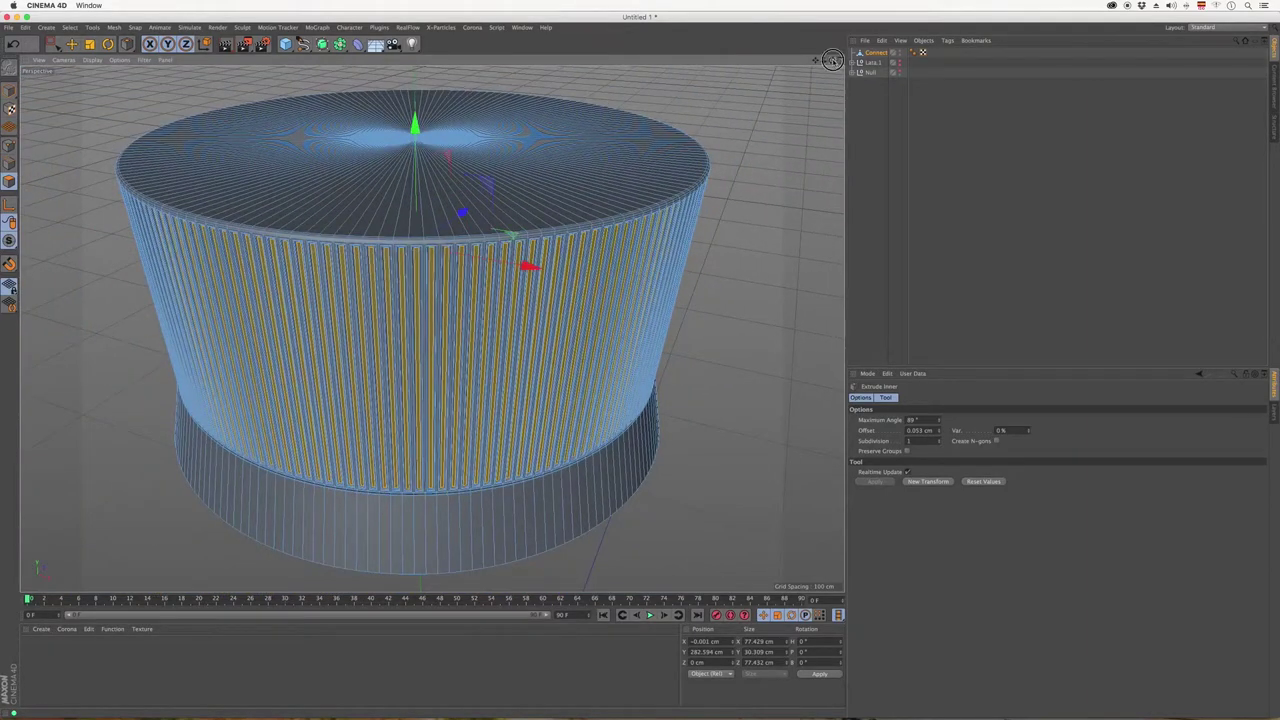
Preview the ribbed cap in Render View, then deselect it.
drag(831, 57, 785, 67)
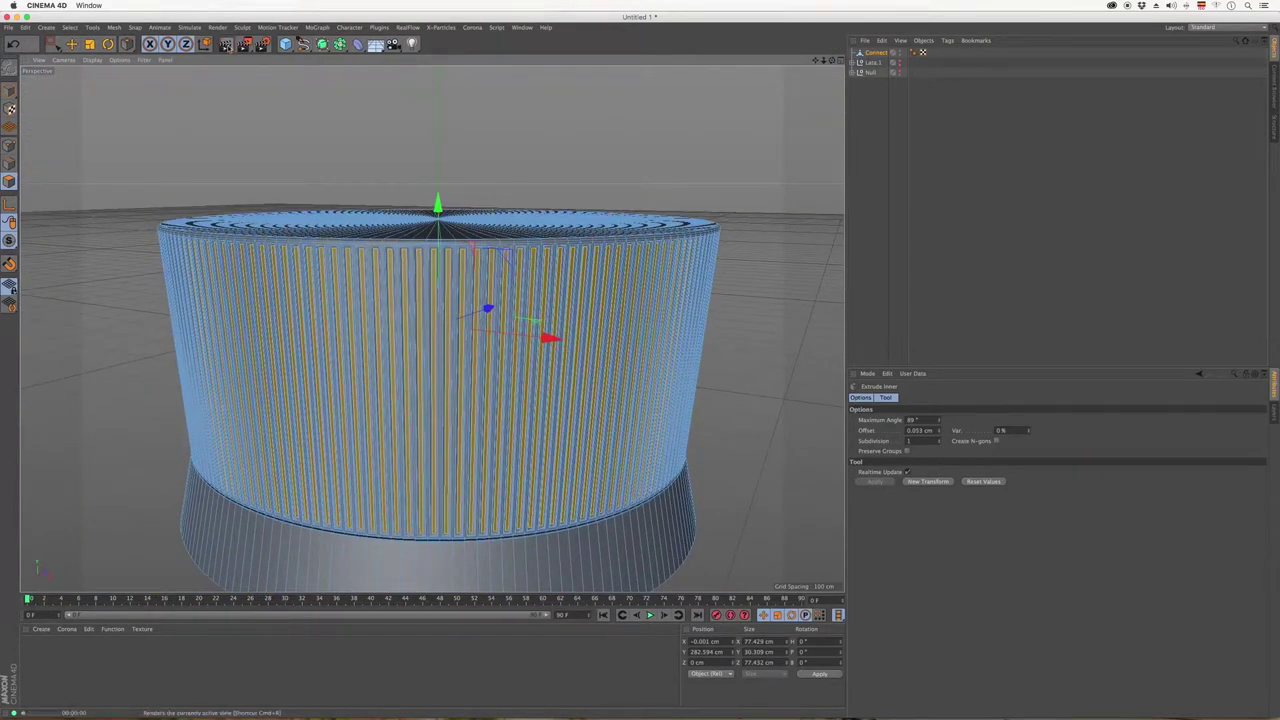
click(226, 44)
click(545, 160)
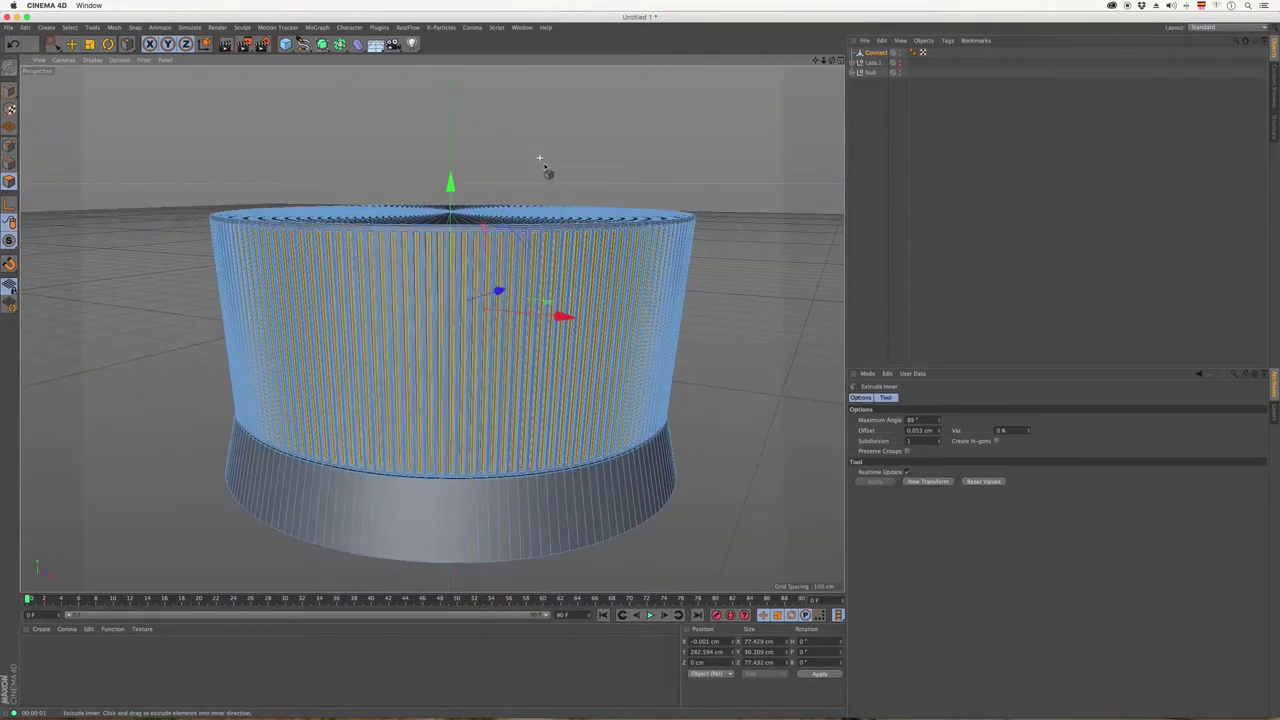
click(896, 79)
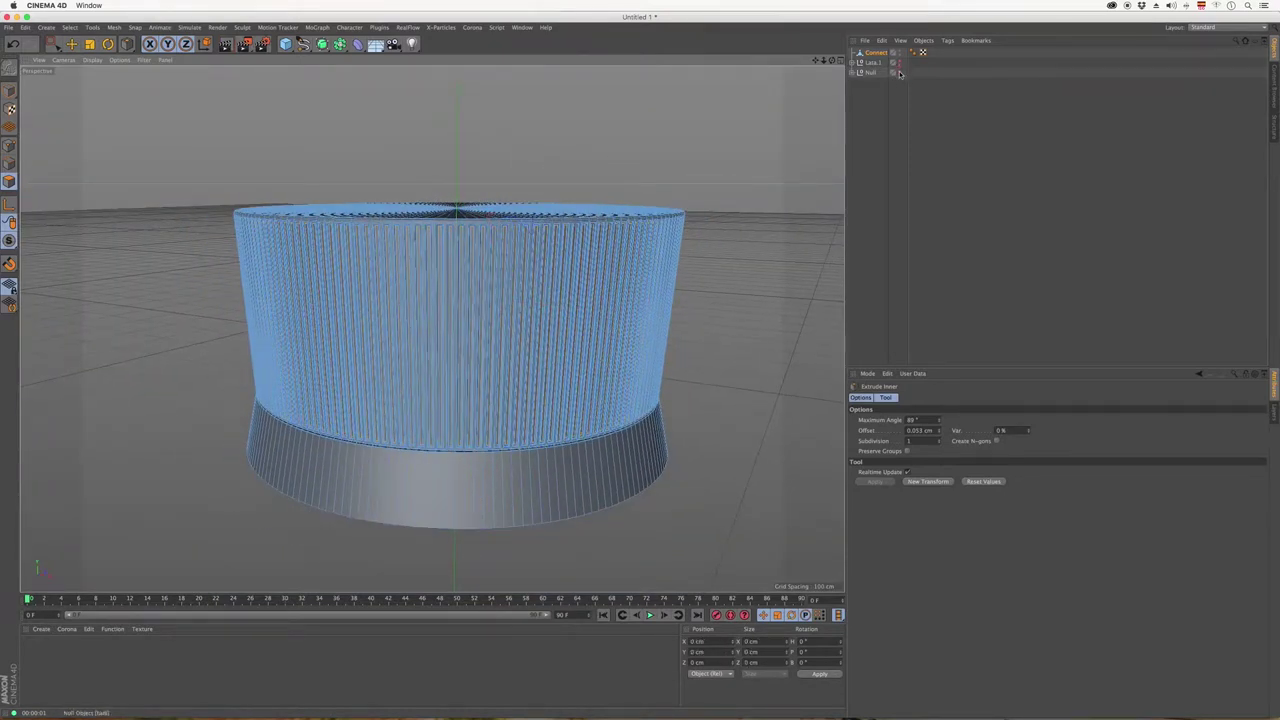
Unhide the bottle body and preview the whole bottle in Render View.
click(899, 73)
mouse_move(823, 60)
mouse_down()
mouse_move(770, 107)
mouse_move(701, 214)
mouse_move(857, 3)
mouse_up()
mouse_move(823, 60)
mouse_down()
mouse_move(786, 100)
mouse_move(596, 224)
mouse_up()
scroll(357, 487, up, 3)
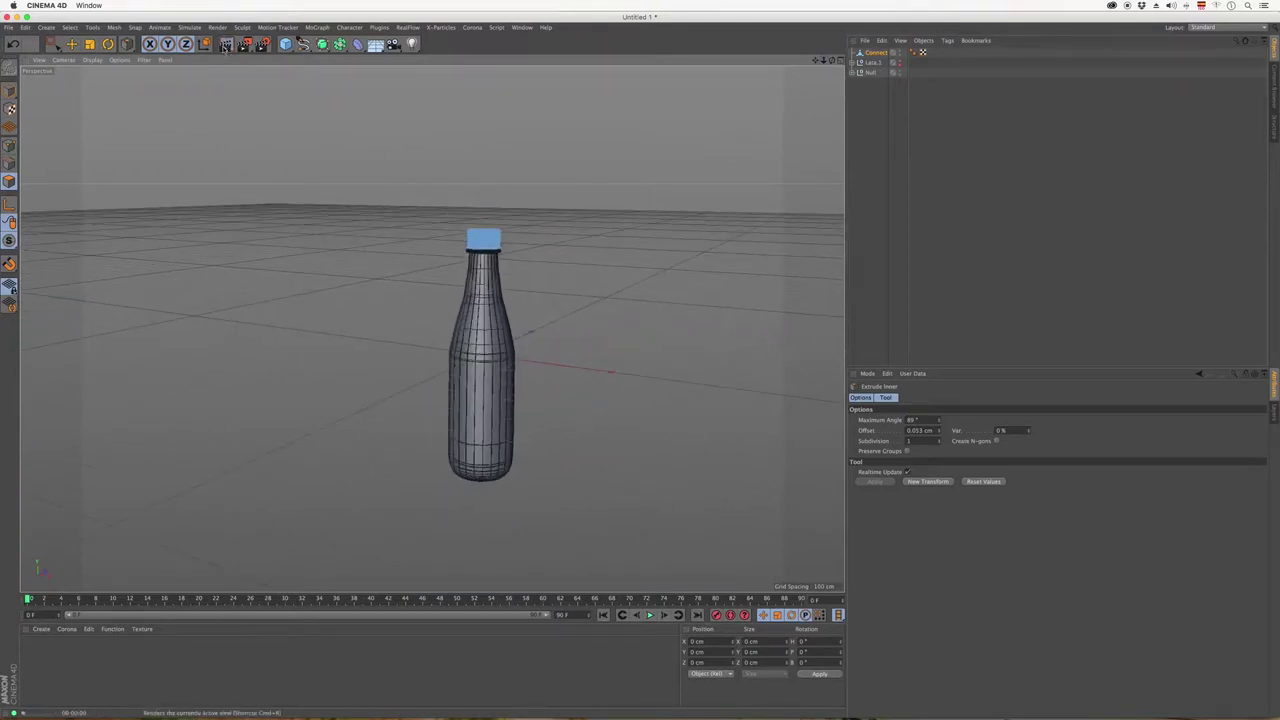
click(226, 44)
scroll(492, 231, up, 3)
scroll(492, 231, up, 3)
scroll(471, 188, up, 5)
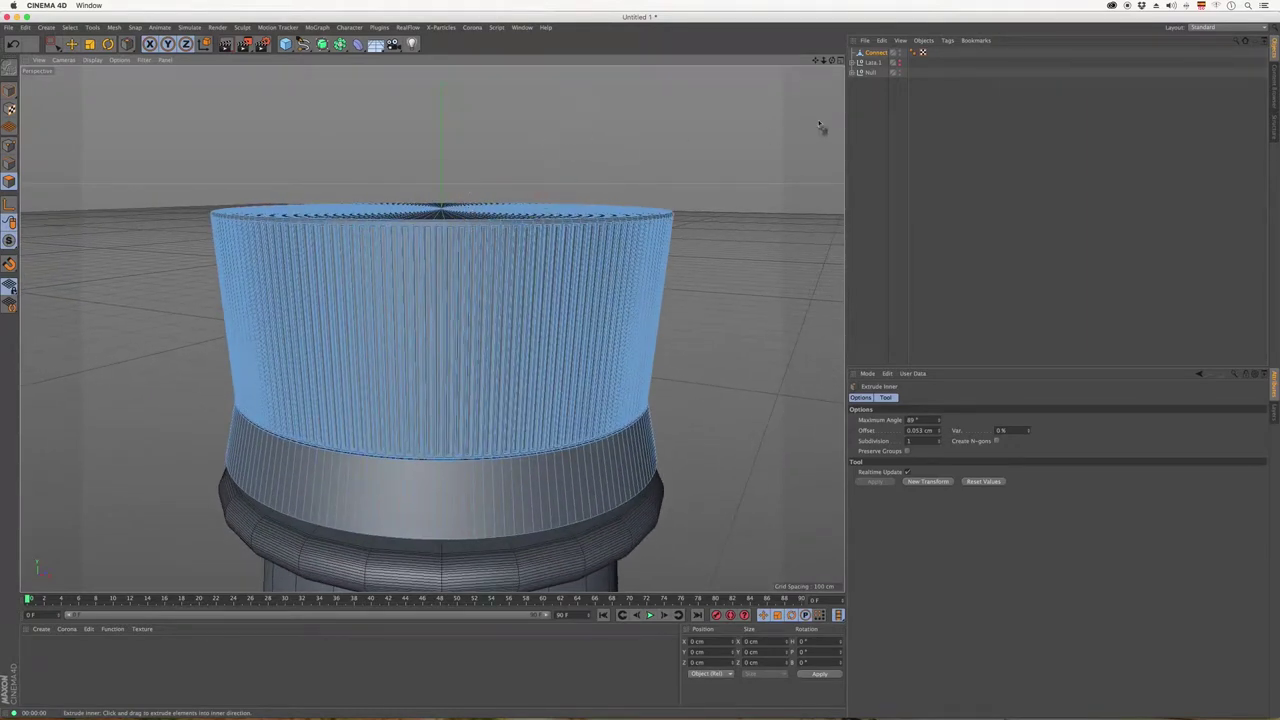
Nest the Connect cap under a new Subdivision Surface to soften its ridges.
click(868, 92)
click(862, 52)
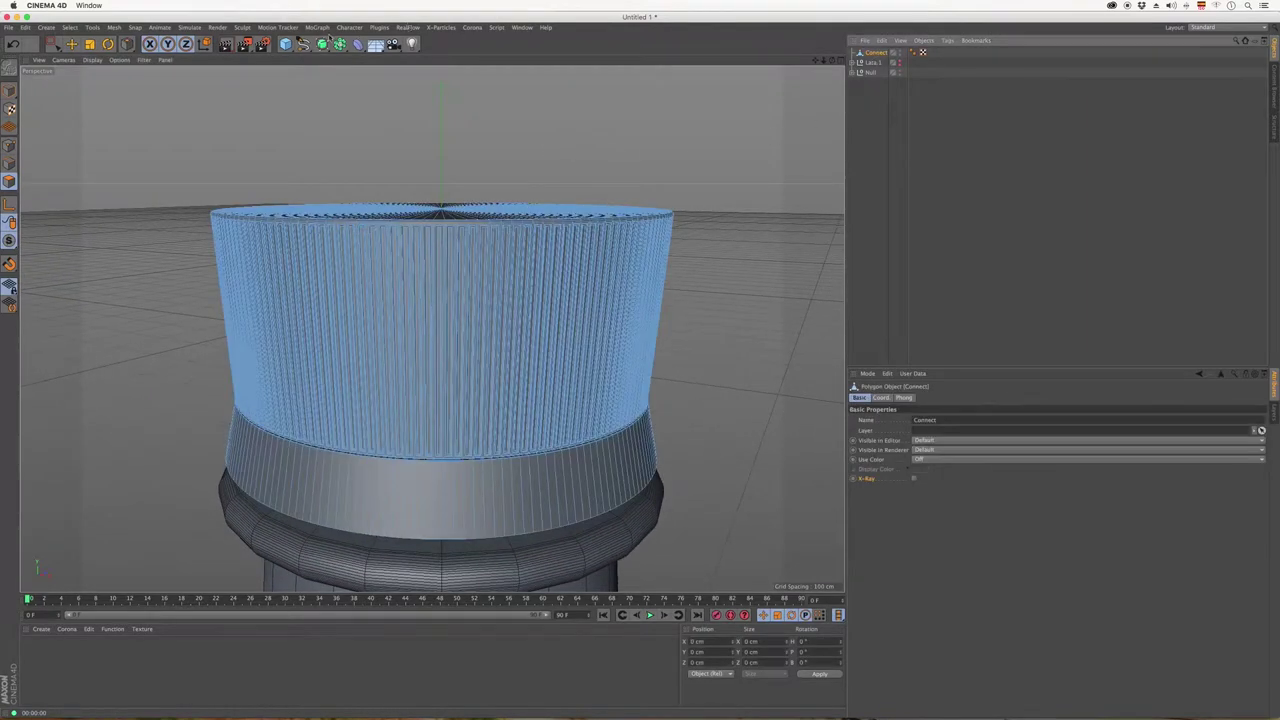
click(322, 44)
alt+click(350, 52)
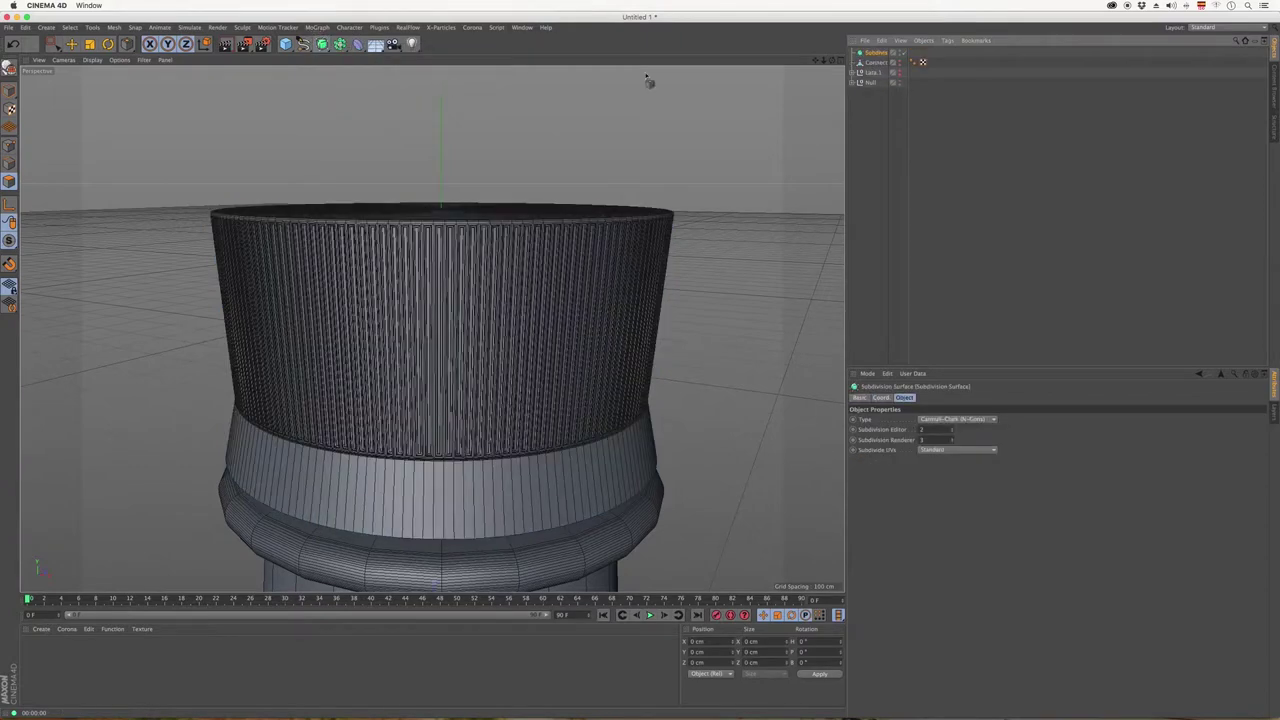
click(859, 52)
click(876, 62)
scroll(448, 210, up, 3)
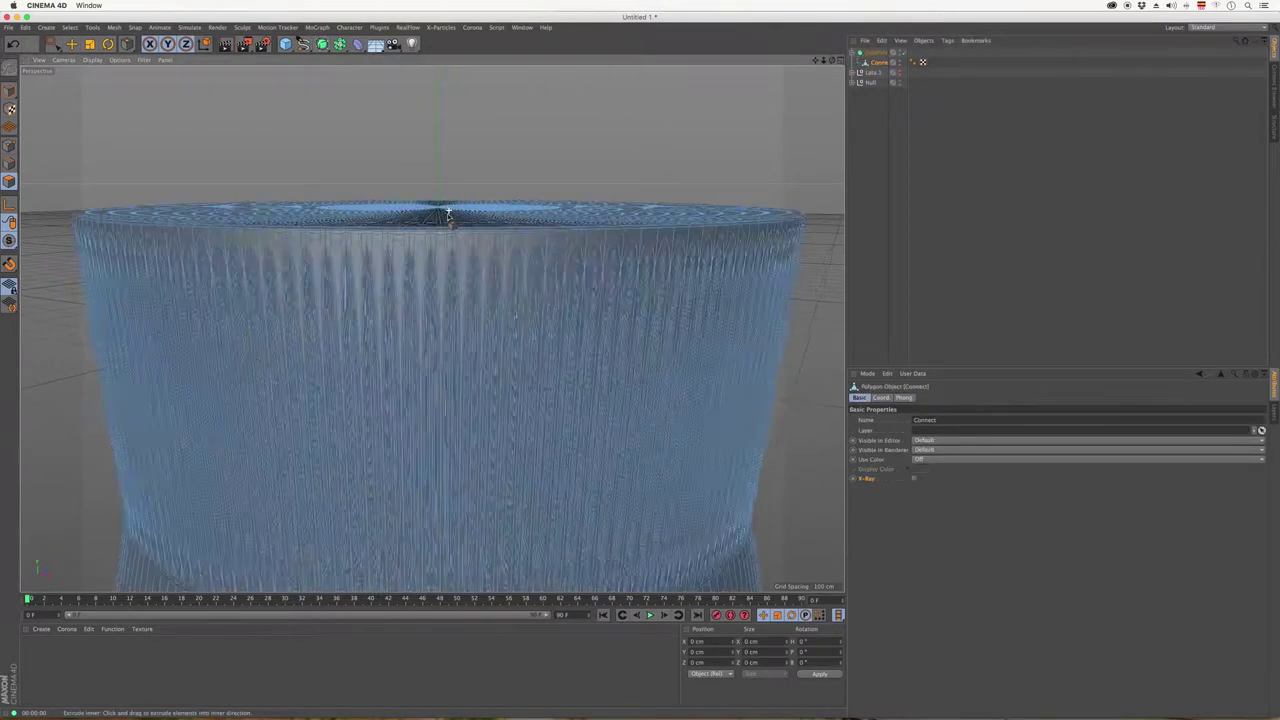
scroll(448, 210, up, 2)
click(871, 91)
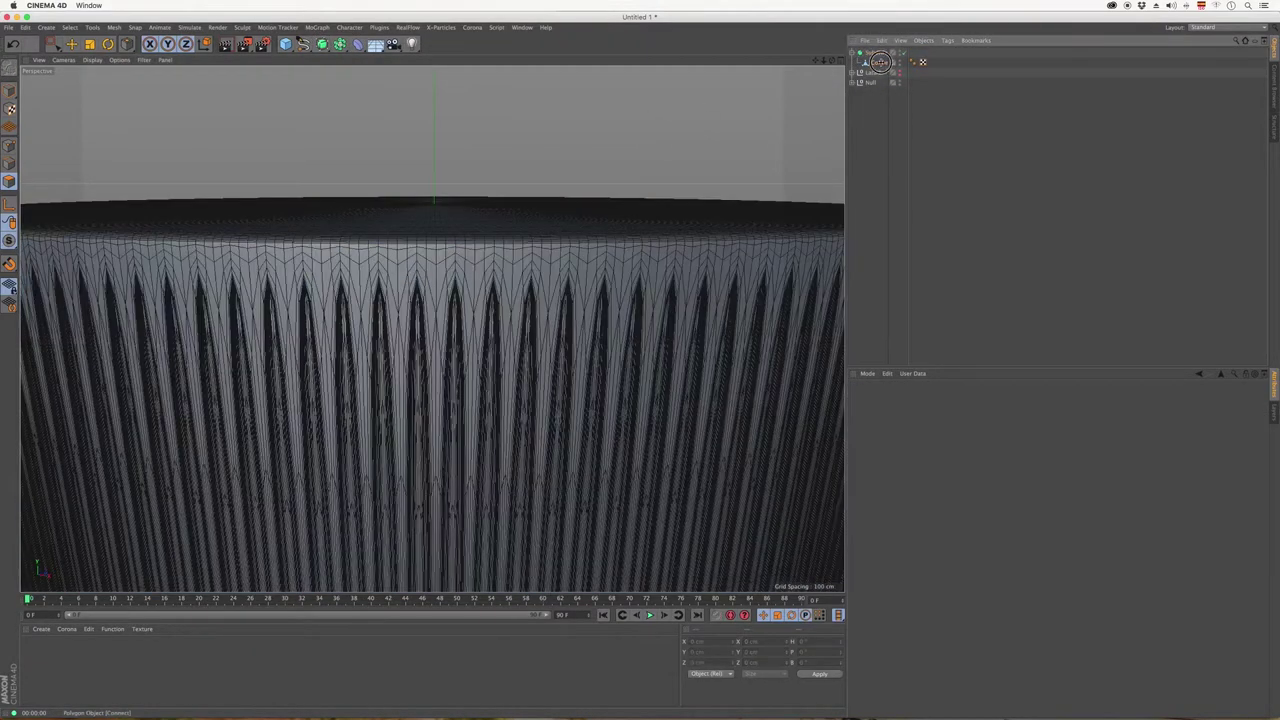
click(879, 62)
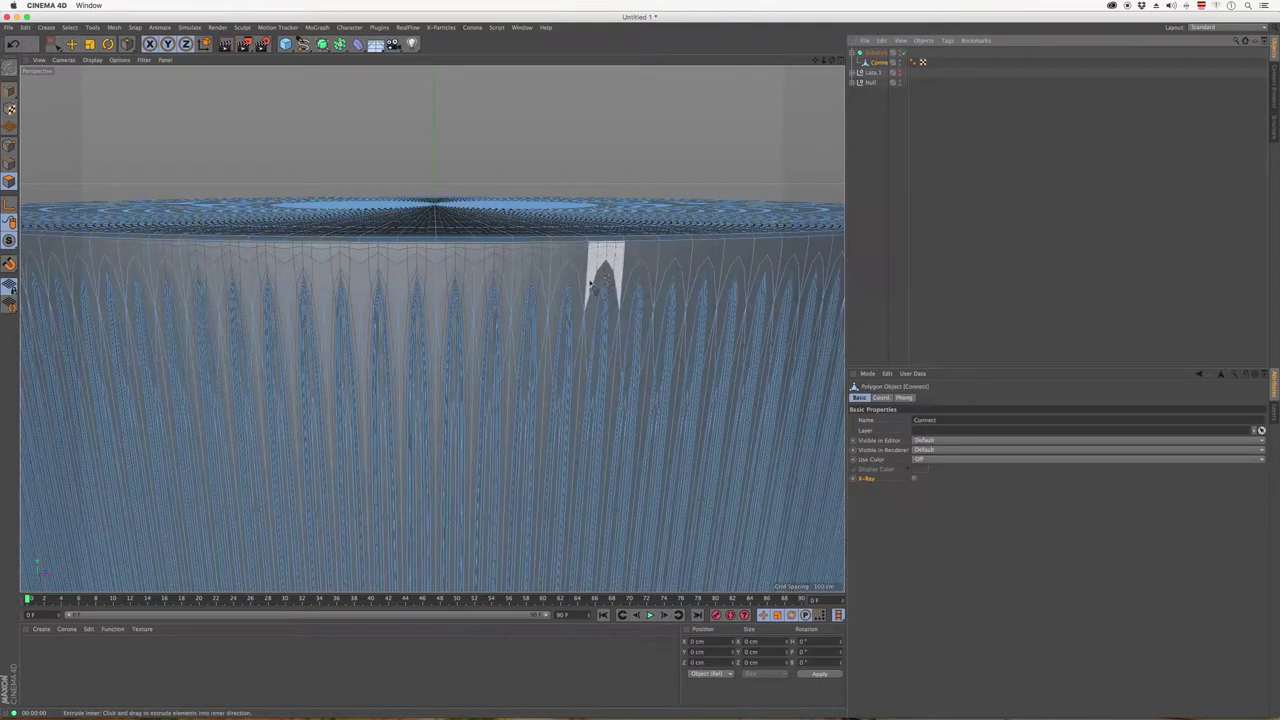
Set up the Knife tool in Loop mode while in Edge mode.
click(10, 163)
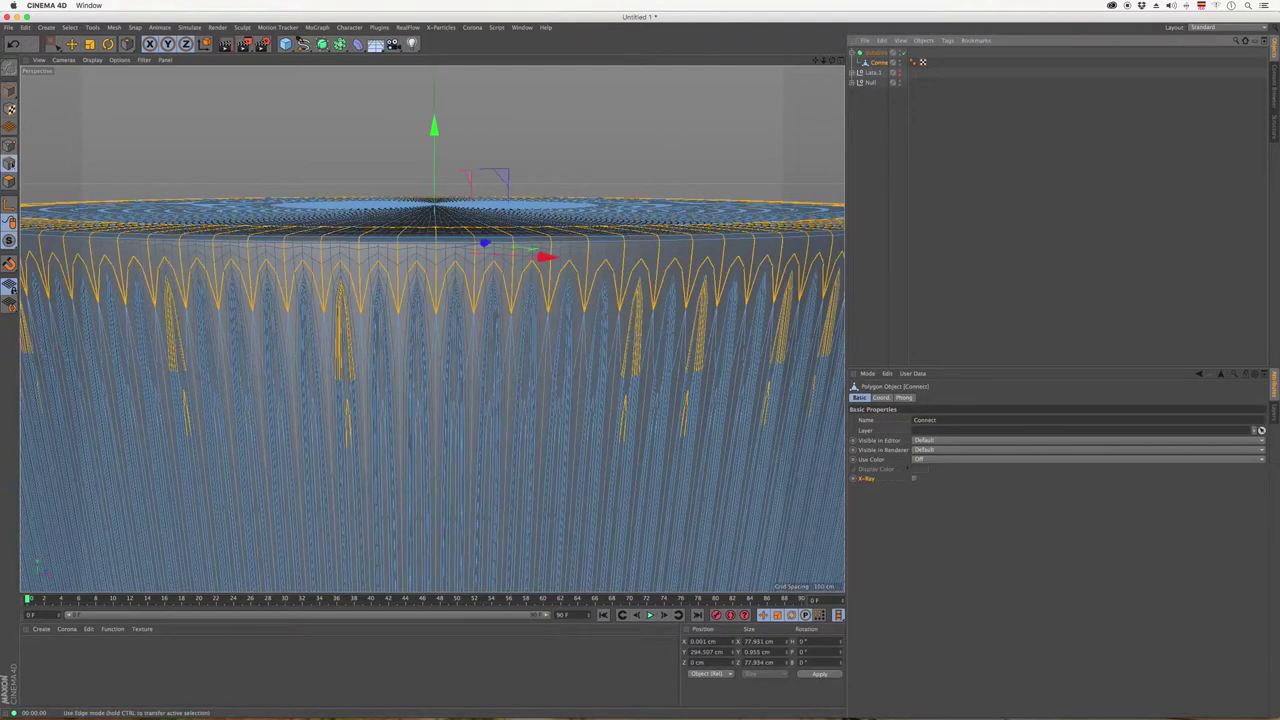
click(96, 27)
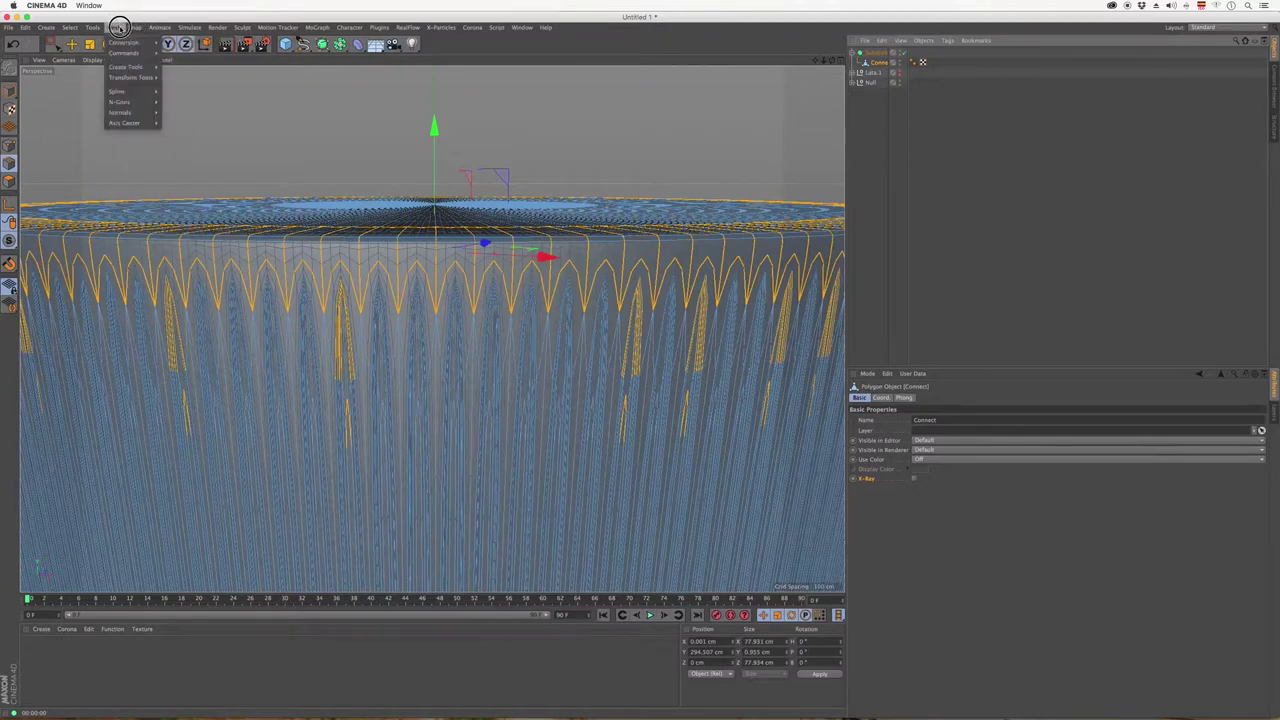
click(114, 27)
mouse_move(126, 66)
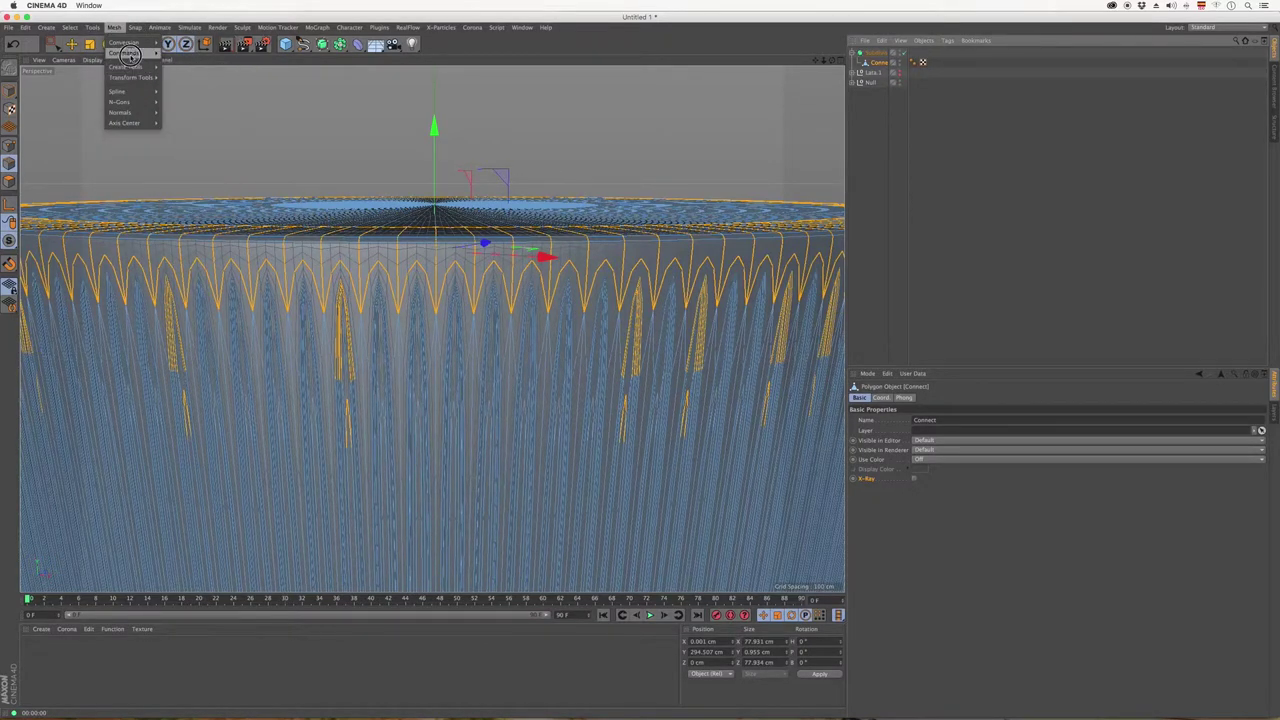
click(133, 63)
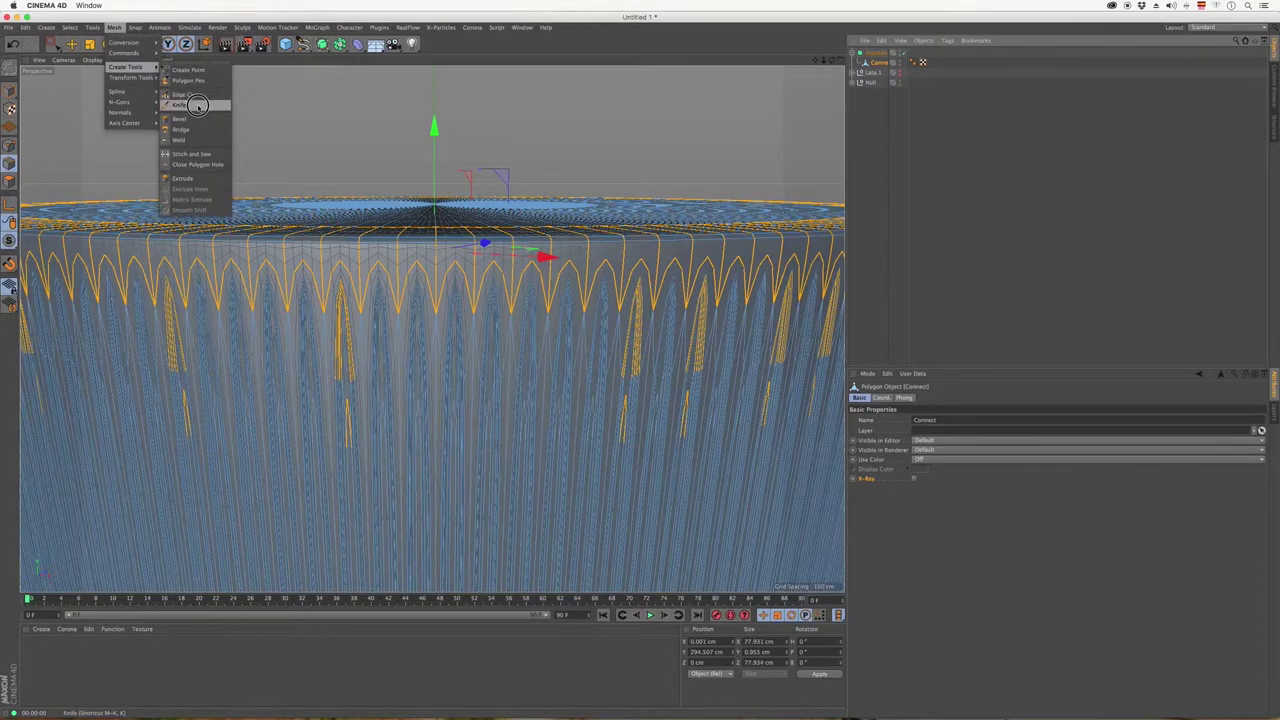
click(197, 105)
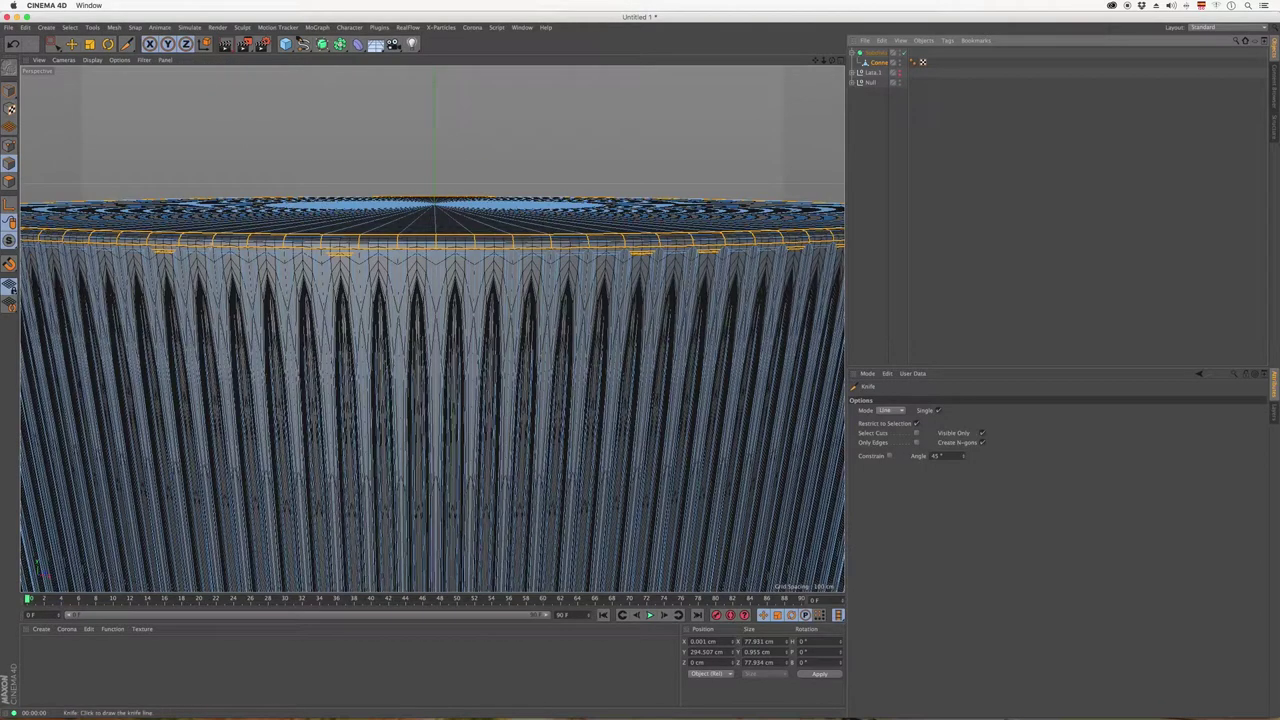
click(884, 411)
click(890, 455)
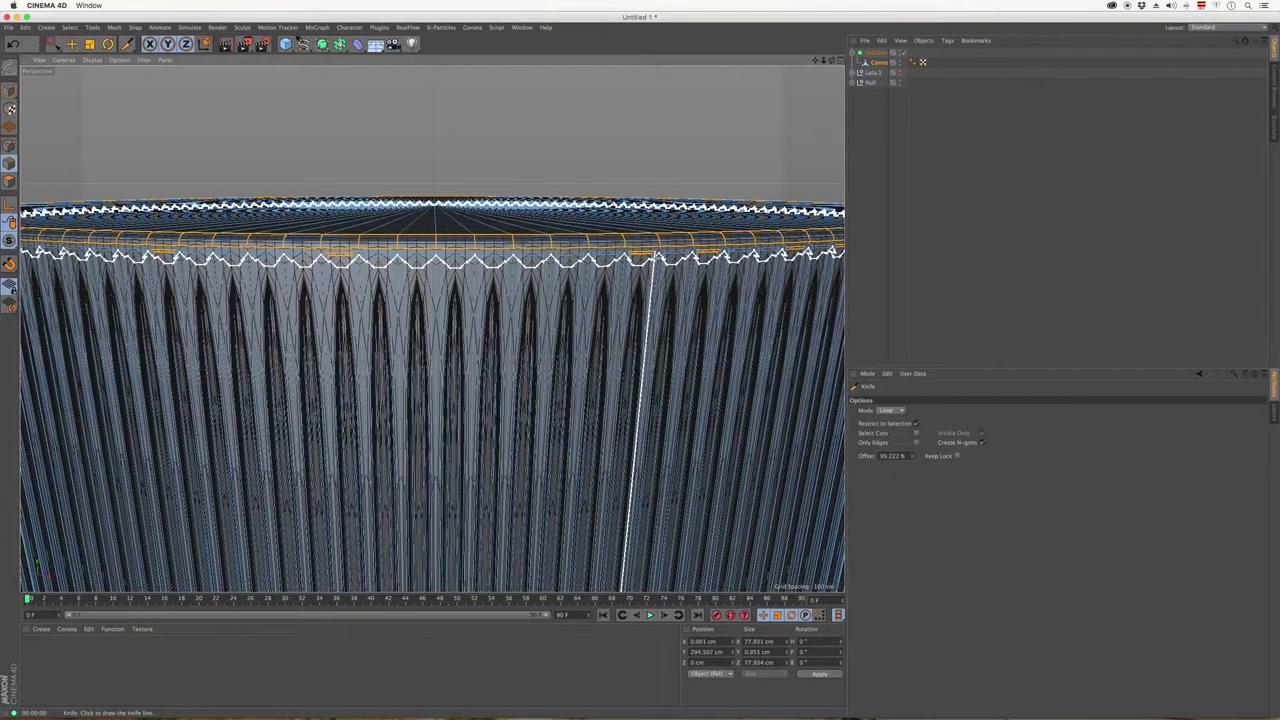
Cut two edge loops near the cap's top edge.
click(652, 262)
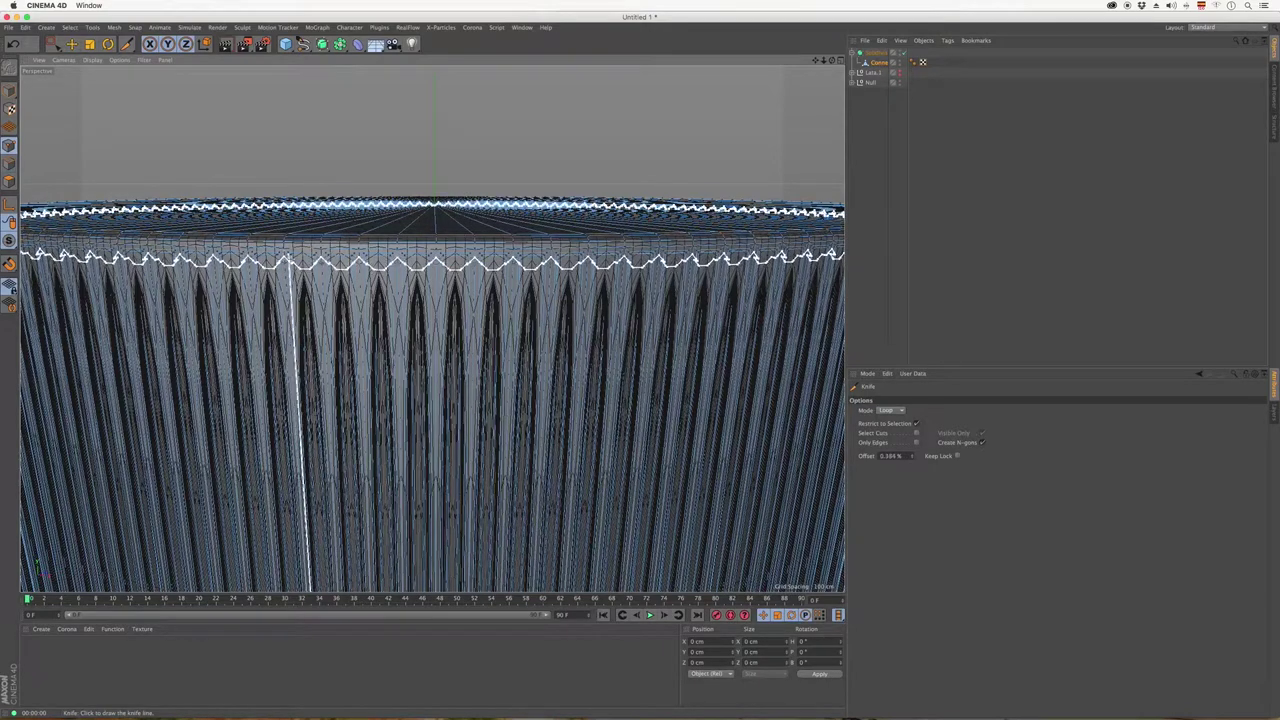
click(300, 258)
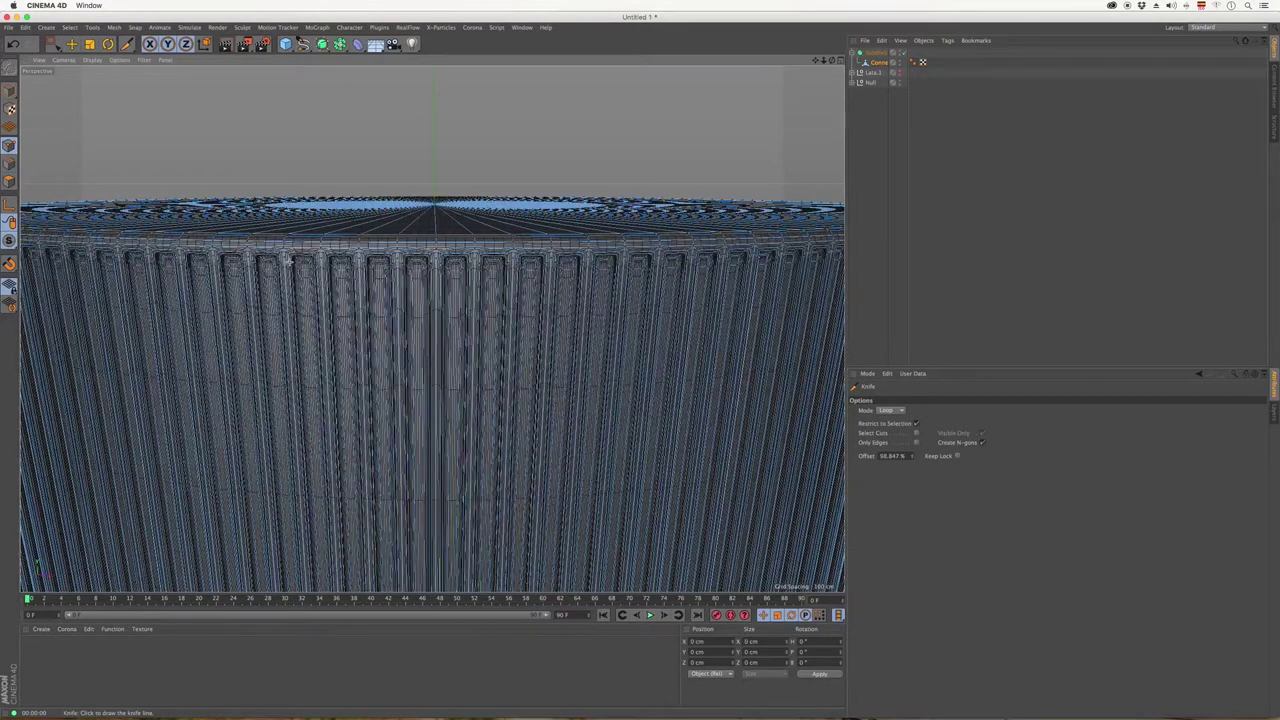
scroll(413, 159, down, 5)
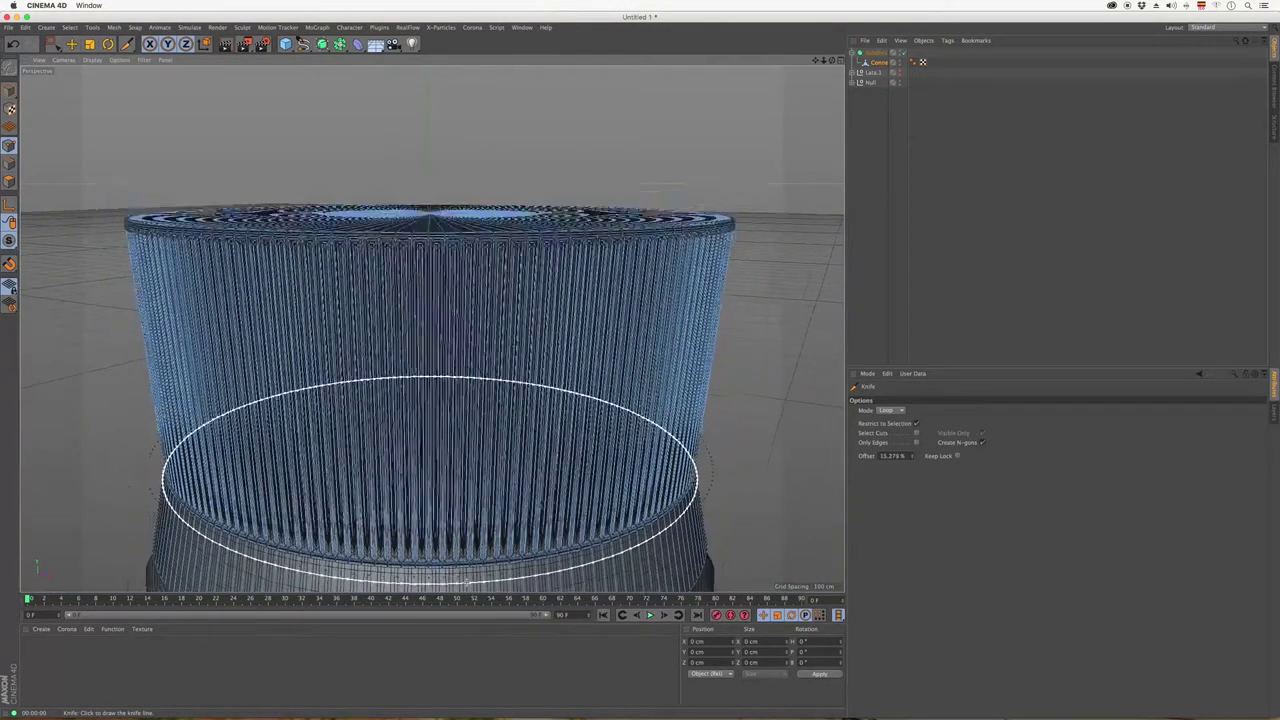
scroll(471, 575, up, 2)
scroll(471, 575, up, 2)
scroll(471, 575, up, 2)
scroll(471, 575, up, 2)
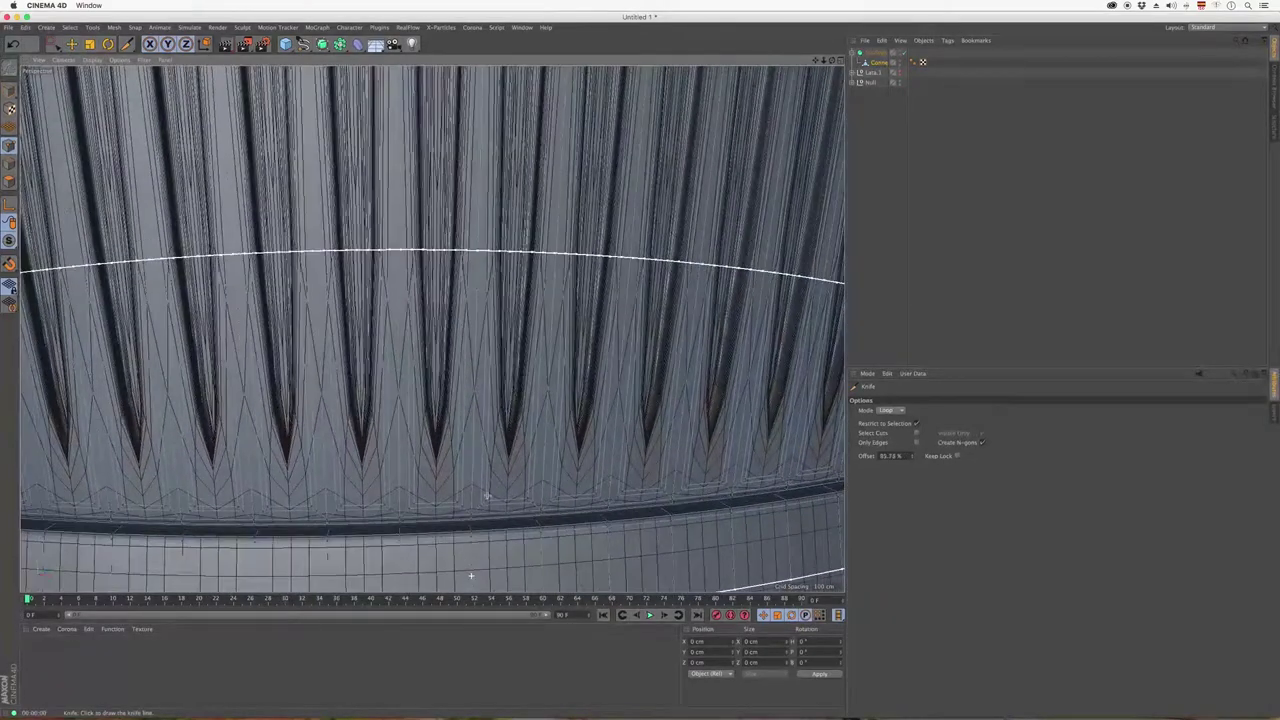
Cut another edge loop just below the cap's ridged grip.
click(483, 492)
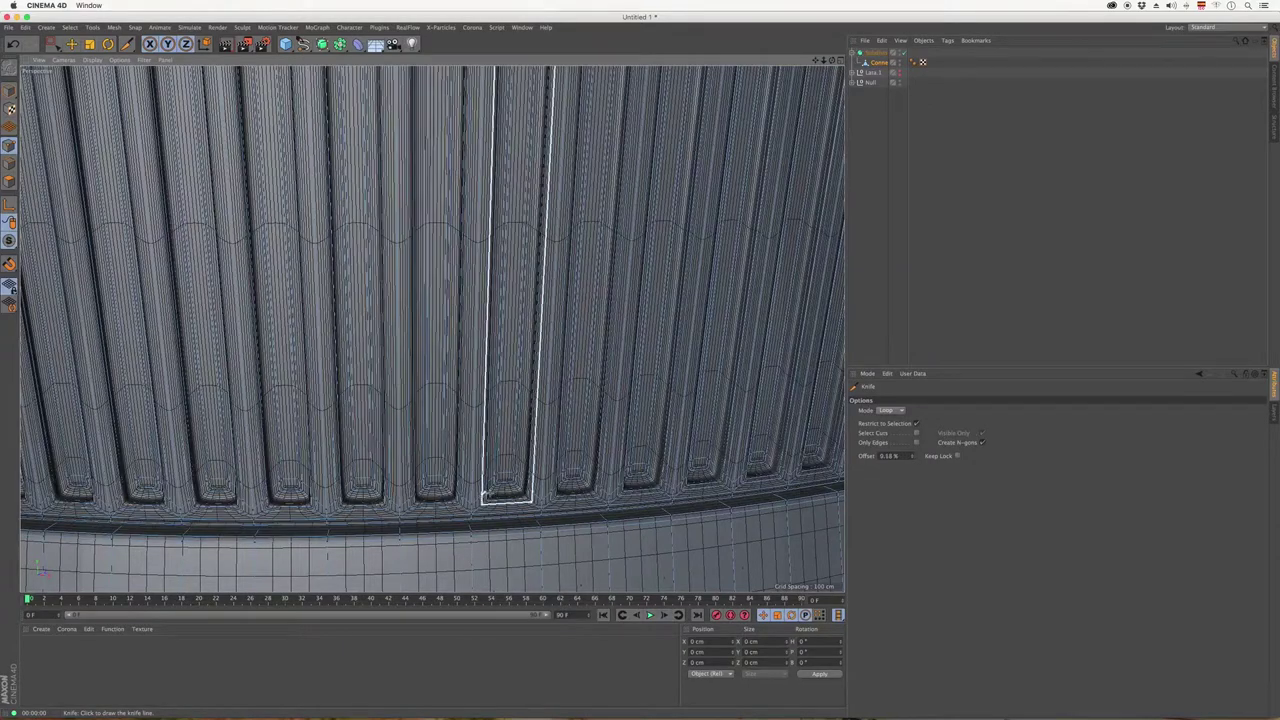
scroll(514, 463, down, 2)
scroll(514, 463, down, 2)
scroll(514, 463, down, 2)
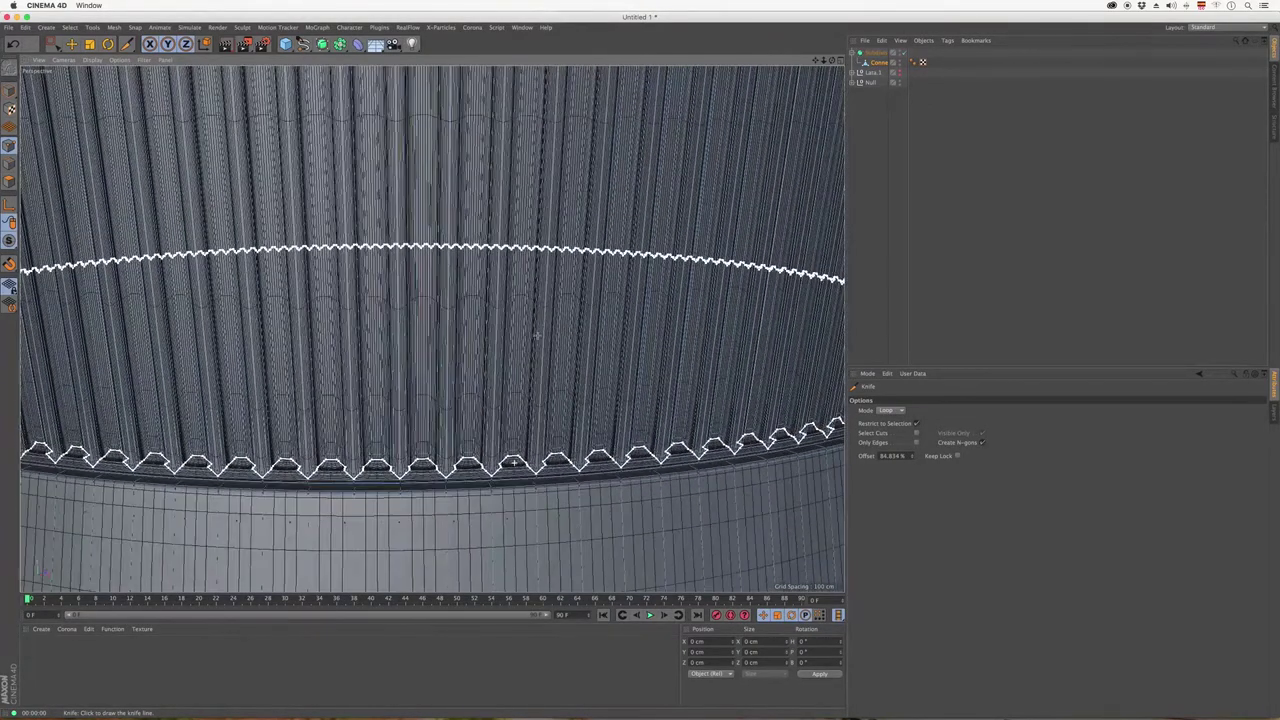
scroll(514, 463, down, 2)
scroll(514, 463, down, 2)
scroll(514, 463, down, 2)
scroll(514, 463, down, 2)
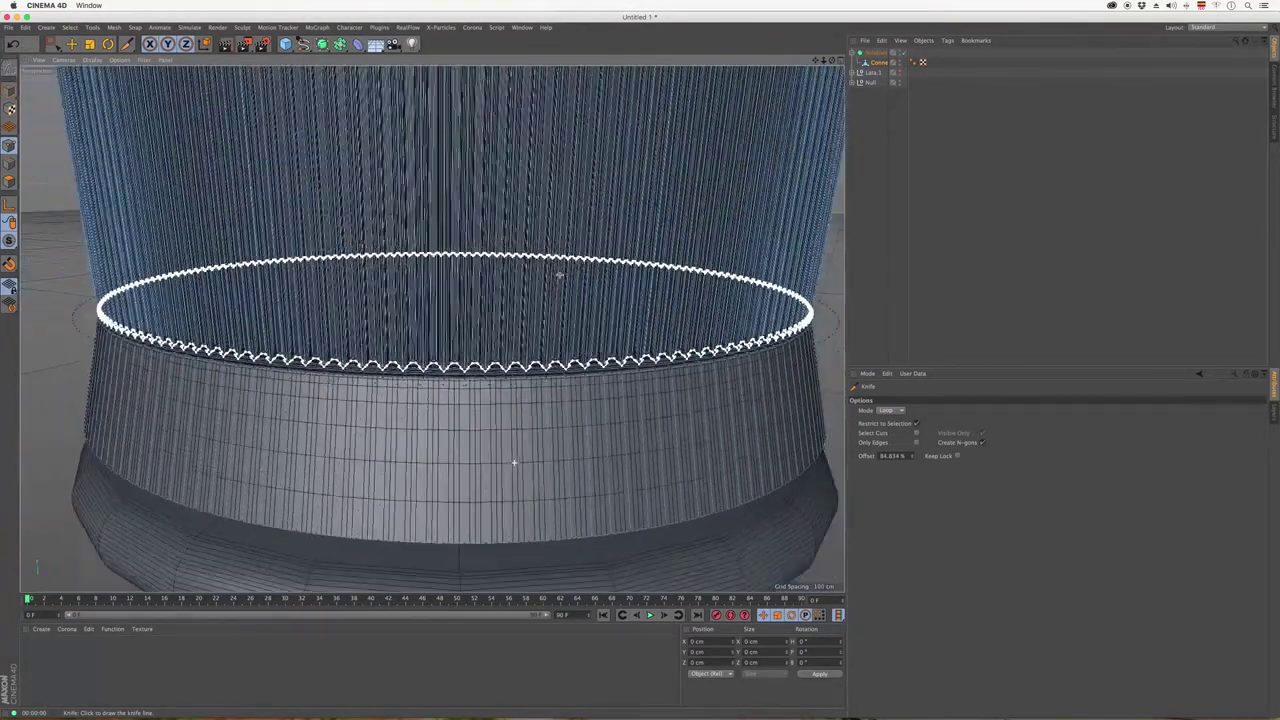
scroll(514, 463, down, 2)
scroll(514, 463, down, 2)
scroll(514, 463, down, 2)
scroll(514, 462, down, 2)
Select the Subdivision Surface, frame the whole bottle and render a quick preview.
scroll(514, 462, down, 2)
scroll(514, 462, down, 2)
scroll(514, 462, down, 2)
scroll(514, 462, down, 2)
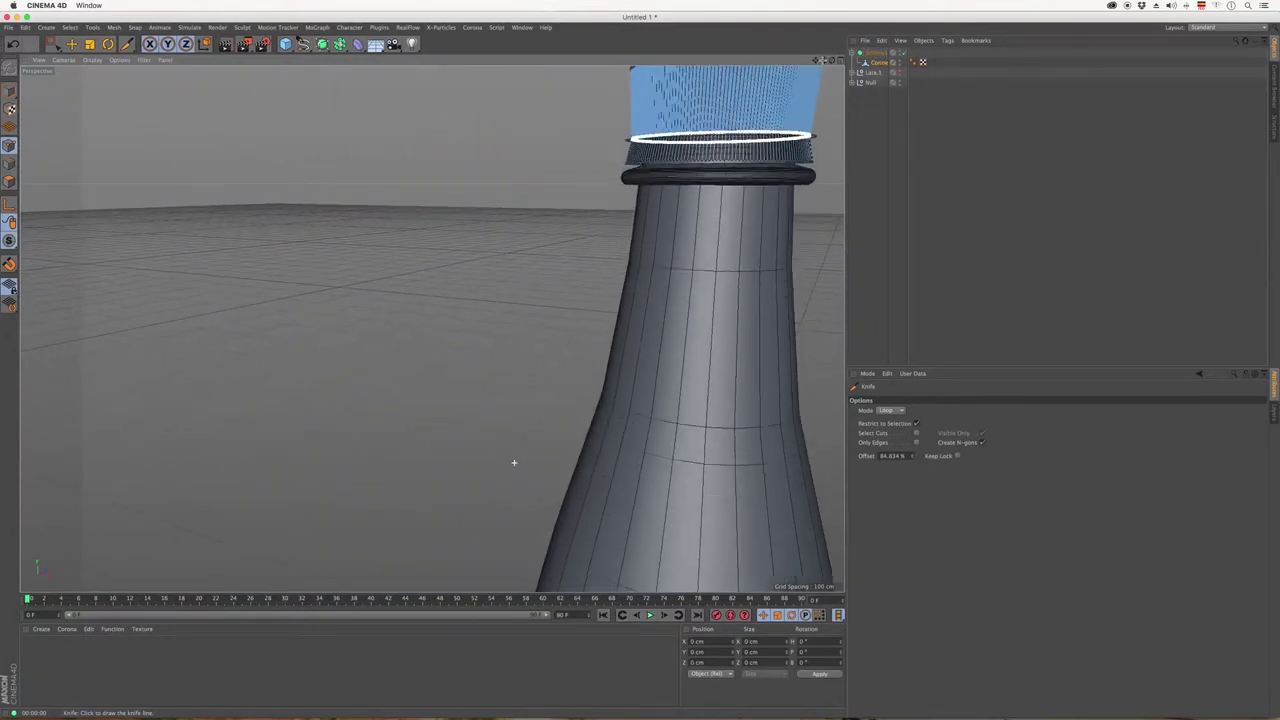
scroll(514, 462, down, 2)
scroll(514, 462, down, 2)
scroll(514, 462, down, 2)
scroll(514, 462, down, 2)
scroll(514, 462, down, 2)
scroll(514, 462, down, 2)
scroll(514, 462, down, 2)
scroll(514, 462, down, 2)
scroll(514, 462, down, 2)
scroll(514, 462, down, 2)
scroll(514, 462, down, 2)
scroll(514, 462, down, 2)
scroll(514, 462, down, 2)
scroll(514, 462, down, 2)
scroll(514, 462, down, 1)
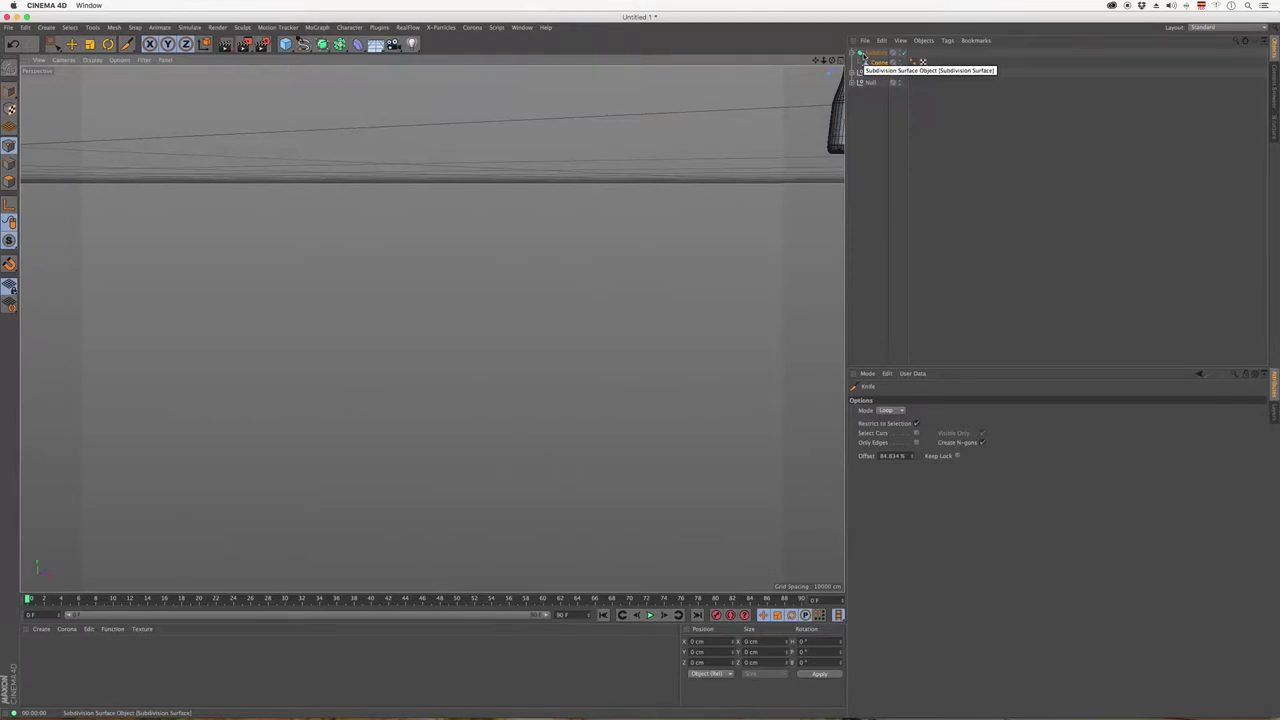
click(868, 53)
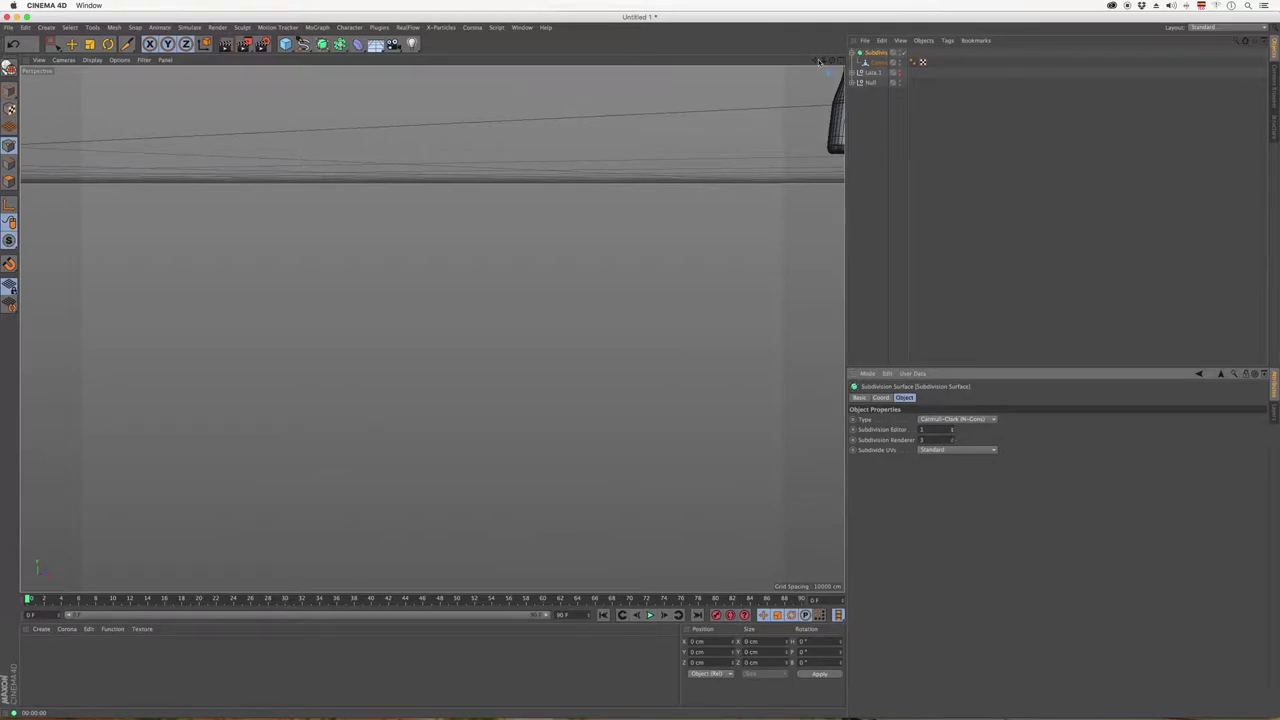
mouse_move(824, 60)
mouse_down()
mouse_move(511, 278)
mouse_move(577, 309)
mouse_move(566, 325)
mouse_up()
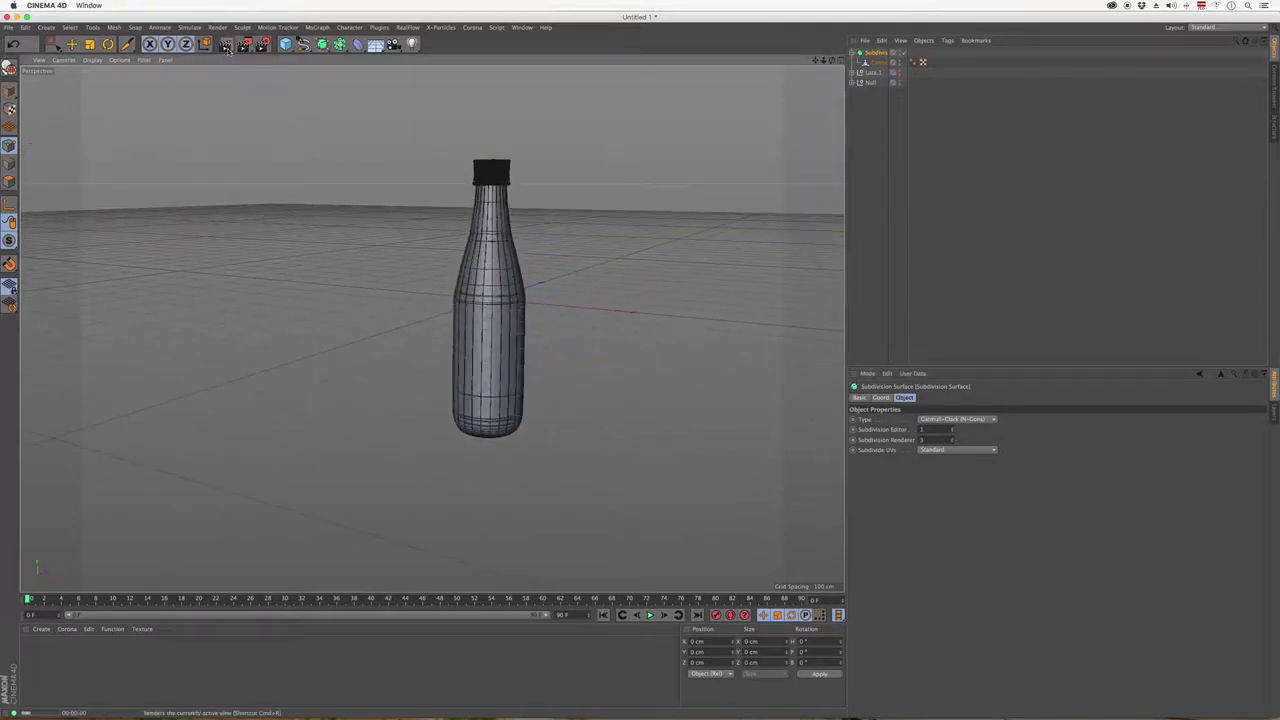
click(226, 44)
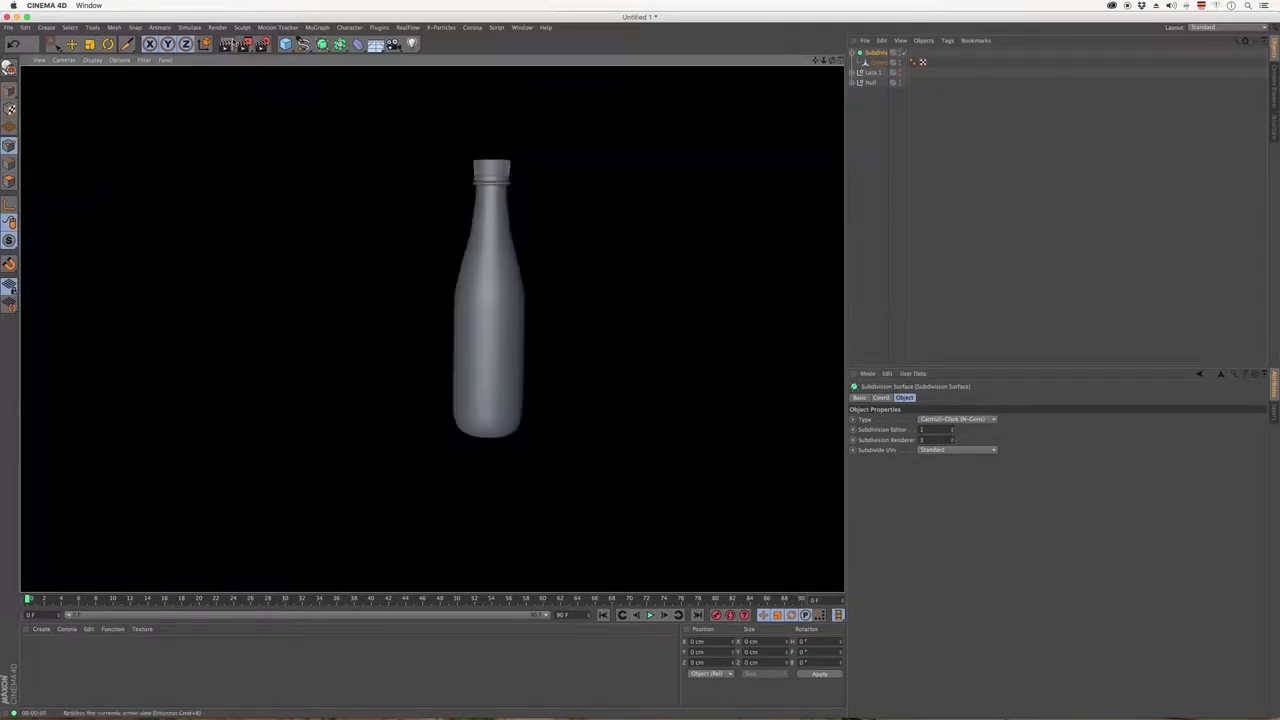
Expand the Null group to show Inc, Ex and Loft, and select the Ex lathe.
scroll(488, 160, up, 1)
scroll(490, 160, up, 3)
scroll(475, 158, up, 3)
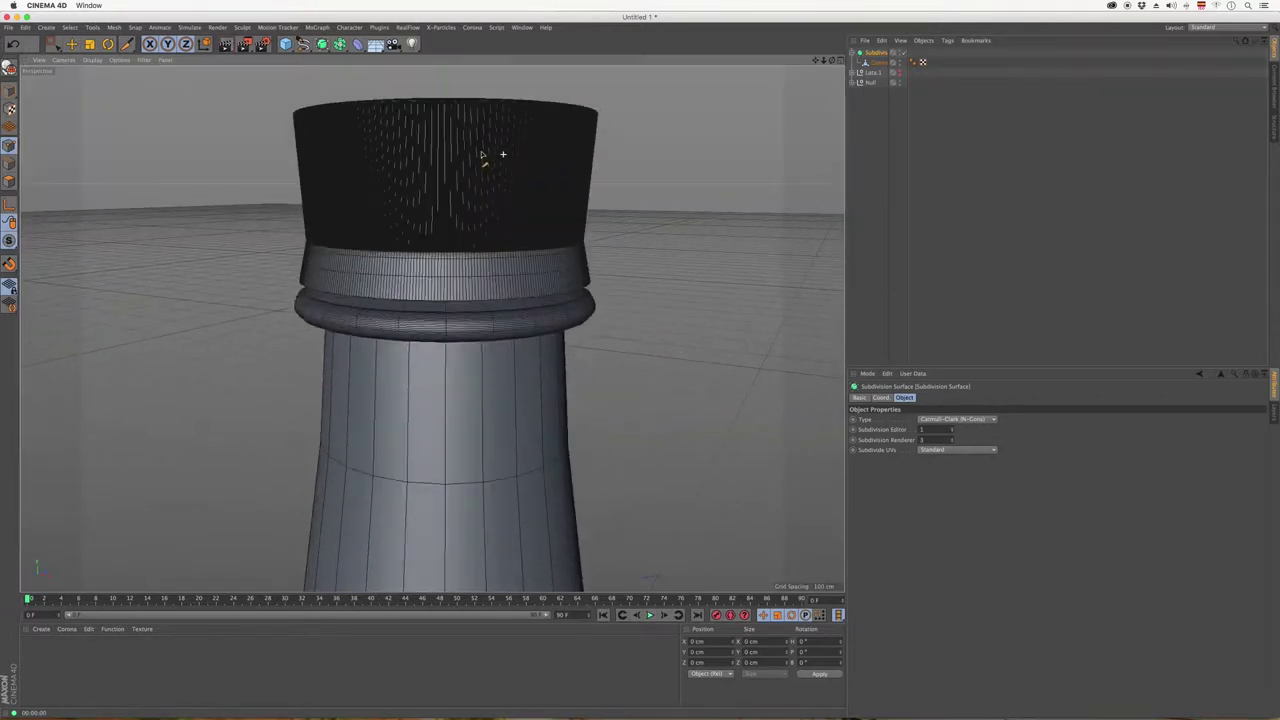
scroll(465, 155, up, 3)
scroll(466, 150, down, 3)
scroll(466, 250, down, 3)
scroll(457, 337, down, 3)
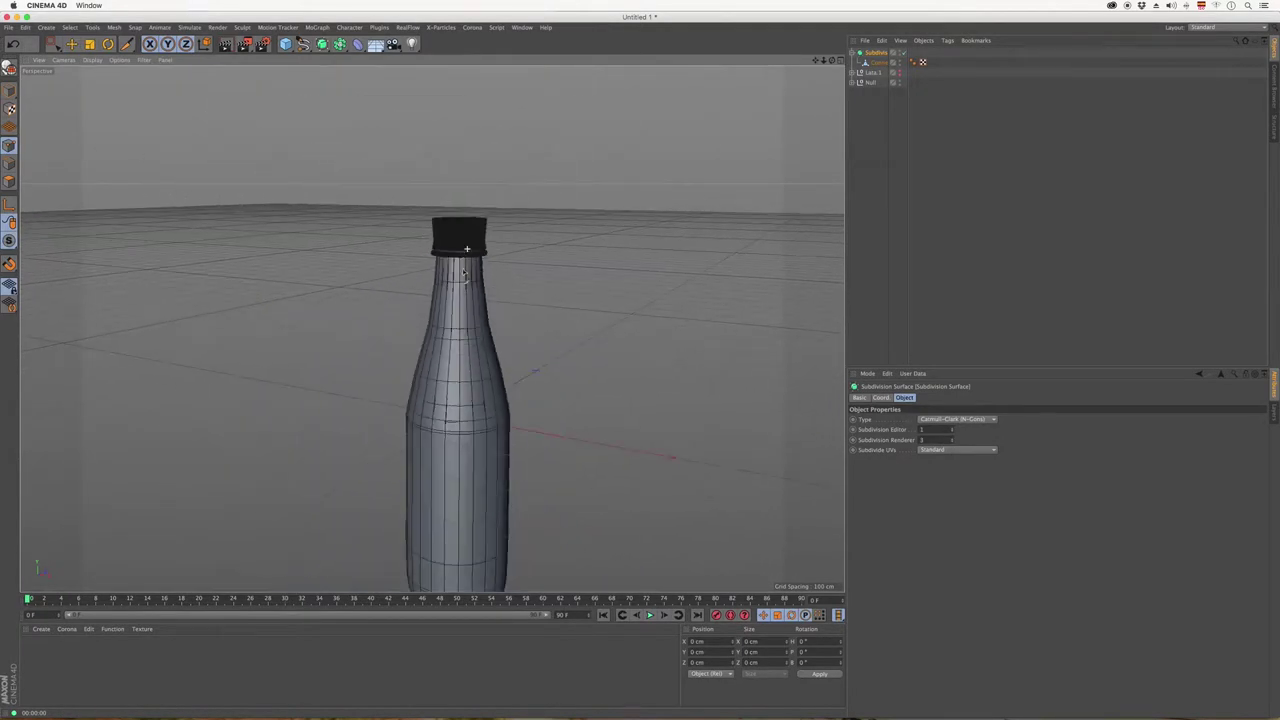
scroll(457, 340, down, 1)
scroll(457, 340, up, 2)
scroll(460, 360, down, 1)
scroll(460, 370, up, 1)
scroll(463, 385, up, 3)
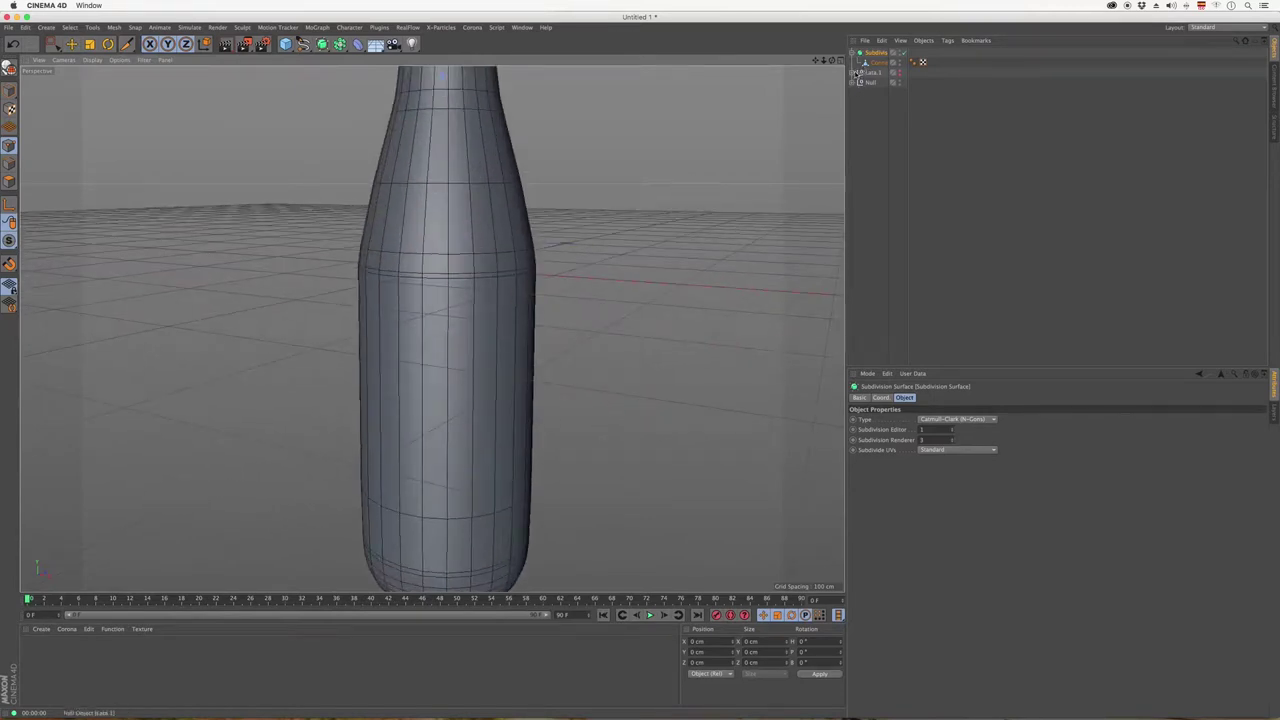
click(856, 82)
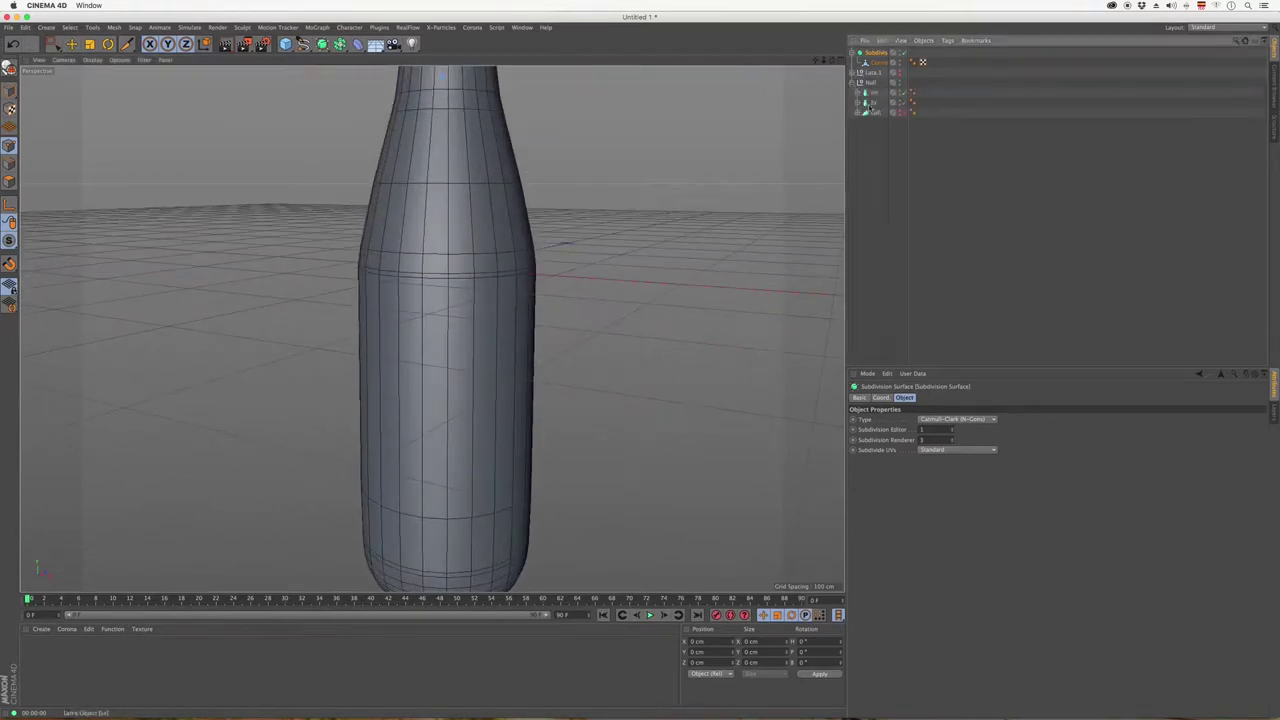
click(872, 103)
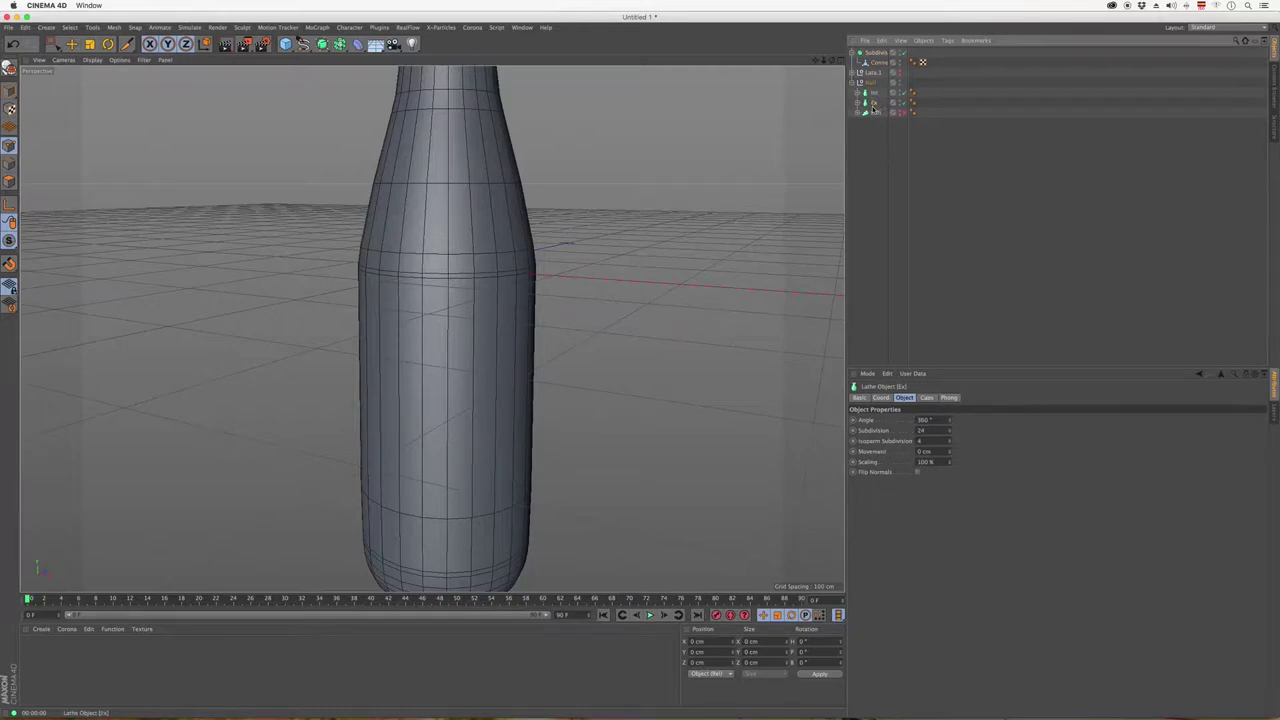
Duplicate the Ex lathe as Ex.1 inside the Null group and select the copy.
ctrl+drag(872, 104, 880, 110)
click(877, 102)
scroll(490, 258, down, 2)
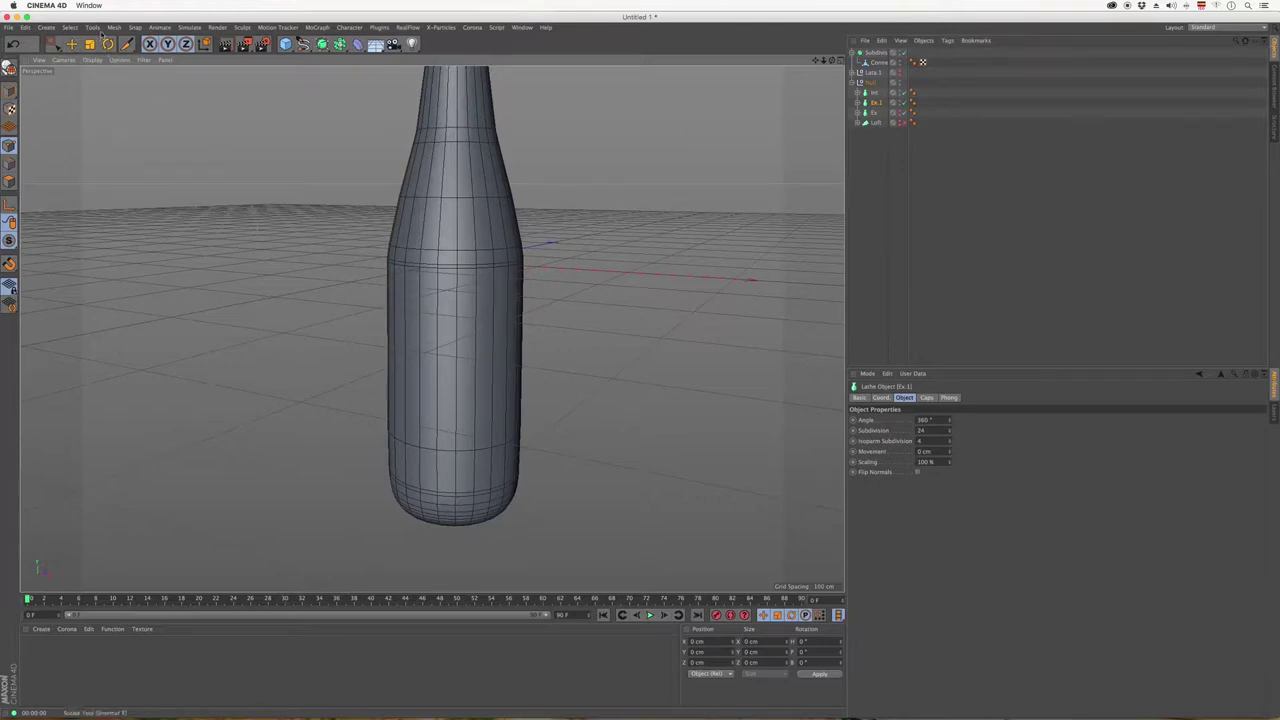
In Polygon mode, loop-select the label band of polygons on Ex.1.
click(9, 181)
click(55, 43)
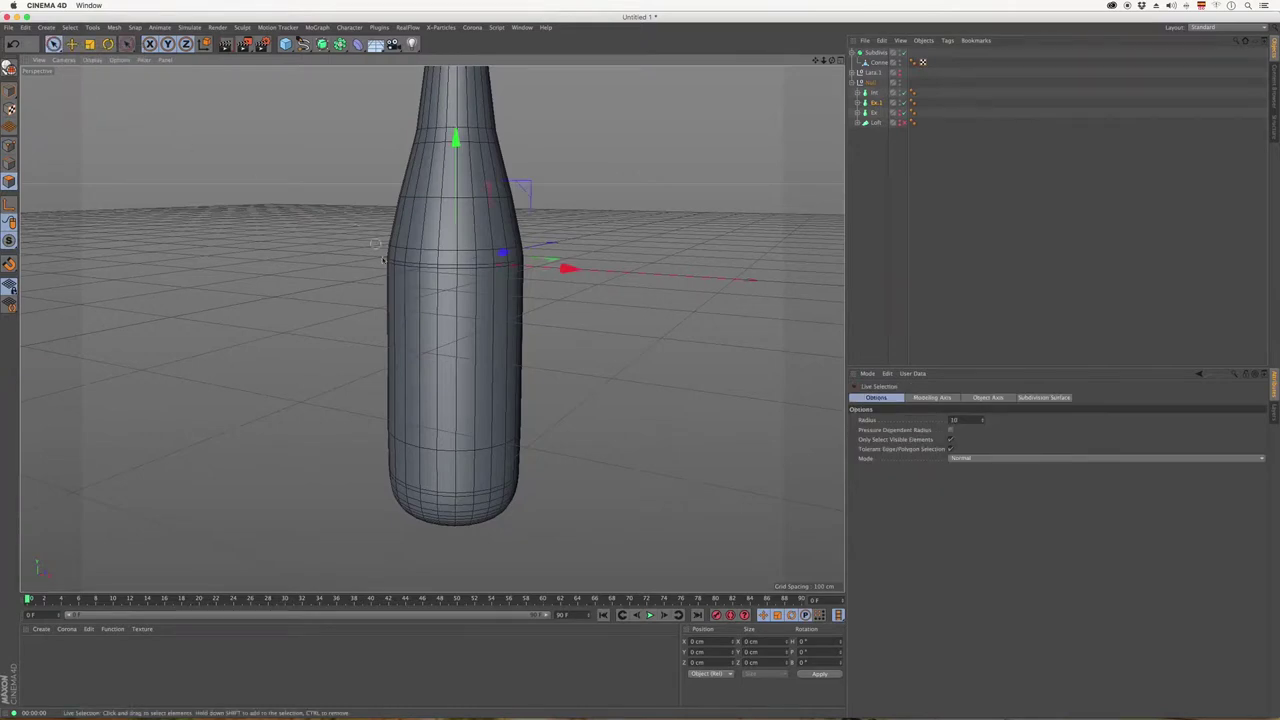
click(886, 103)
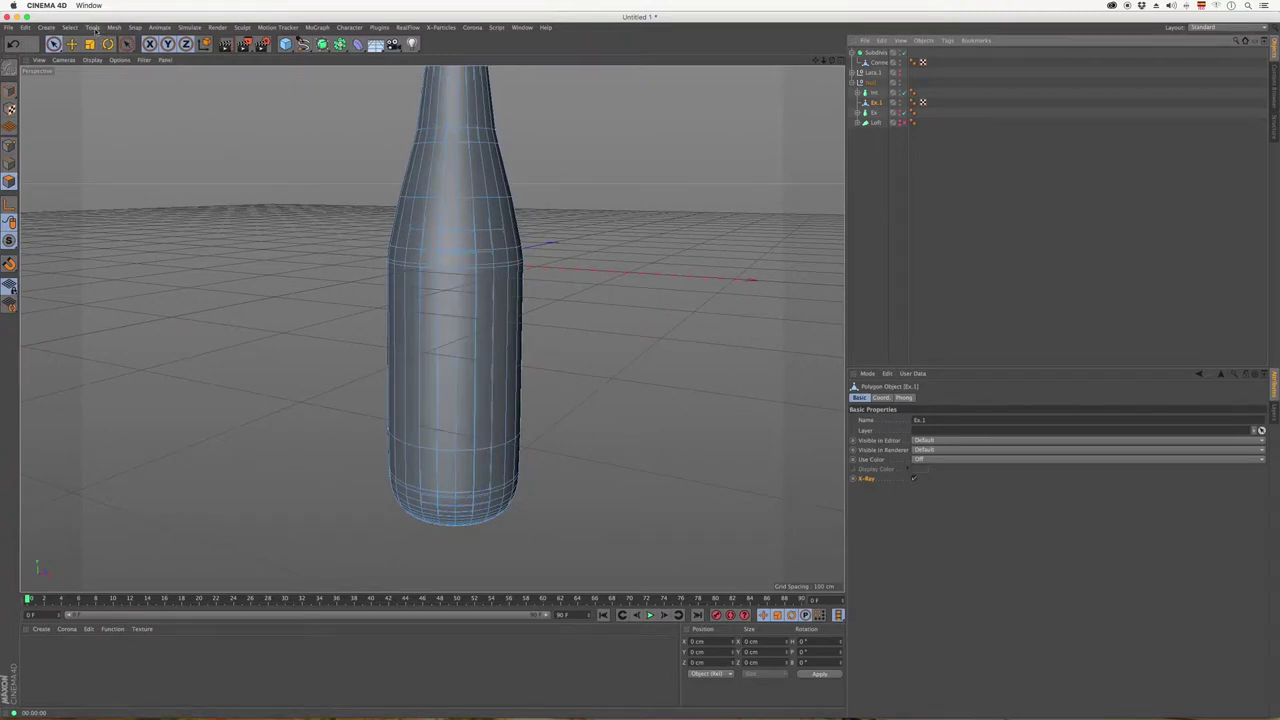
click(76, 28)
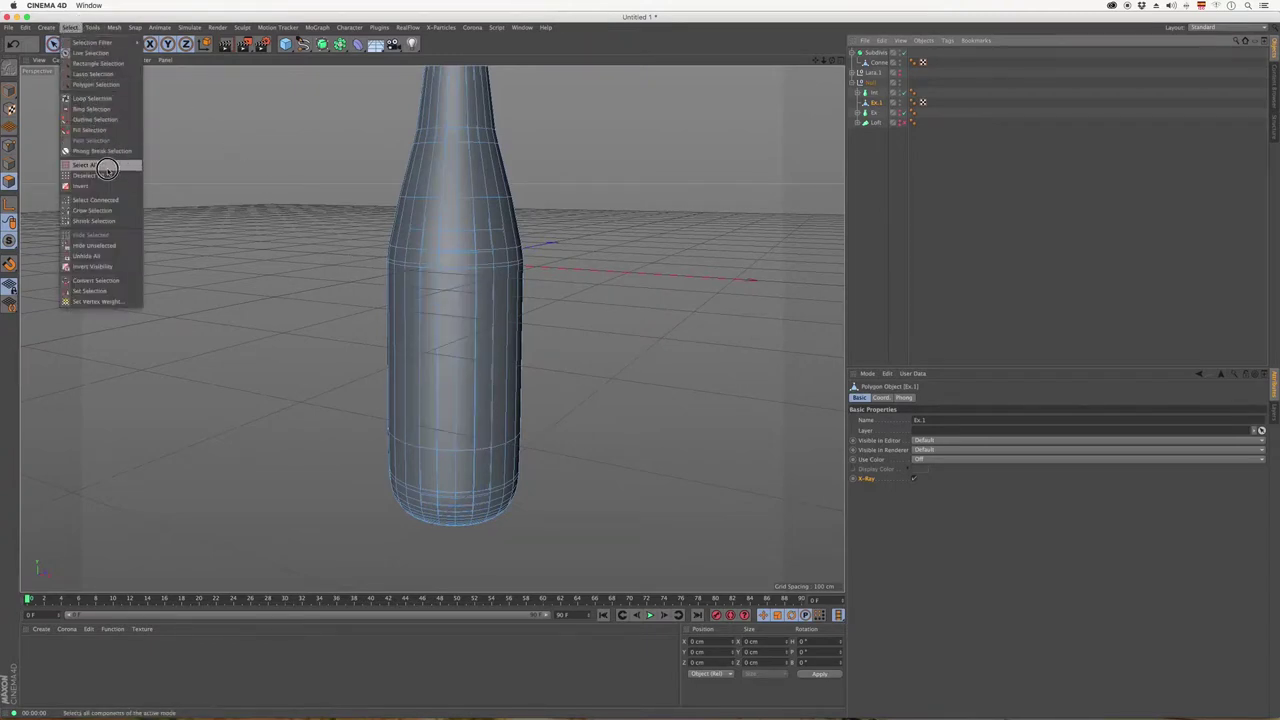
click(100, 98)
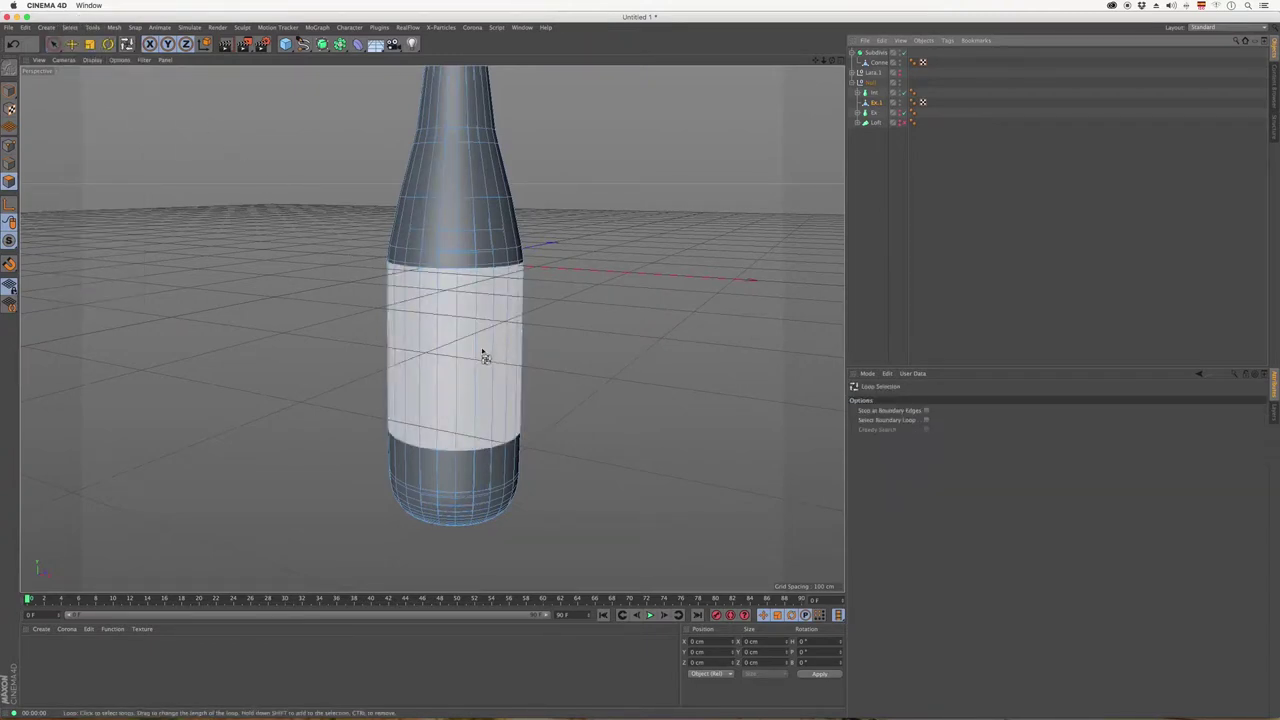
drag(489, 369, 447, 333)
Use Set Selection to store the label band as a Polygon Selection tag, then deselect it.
click(76, 27)
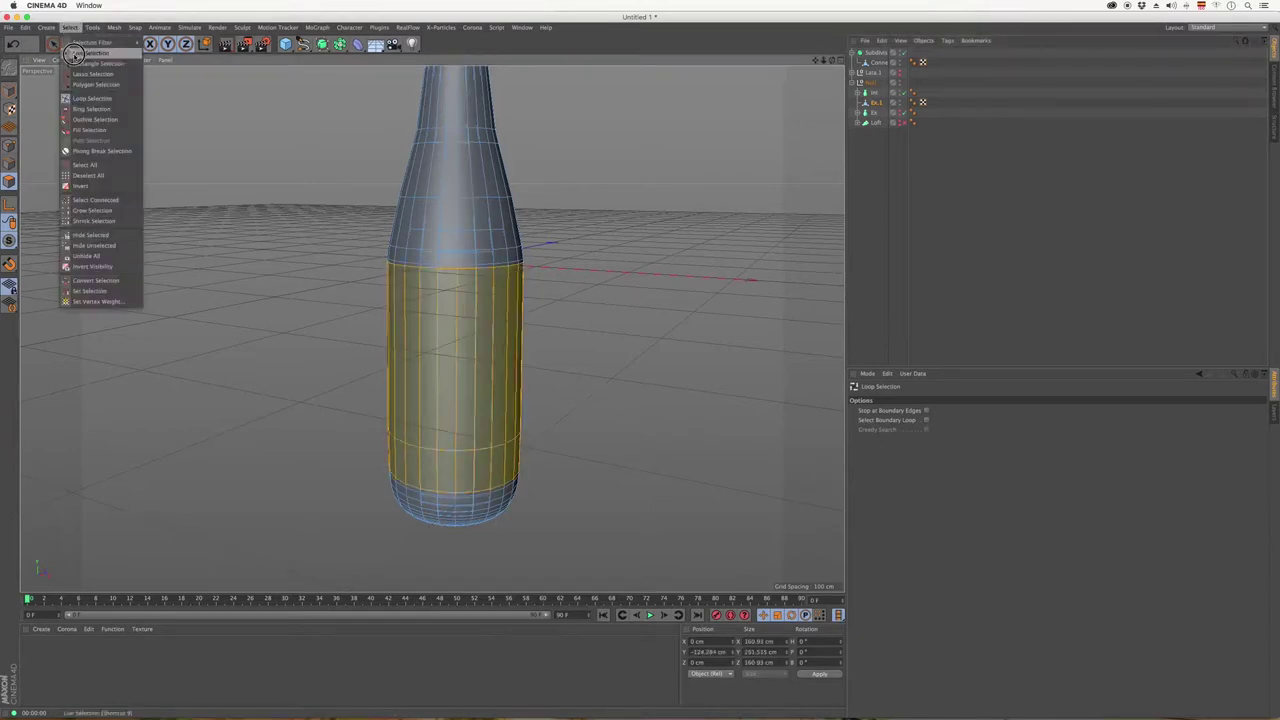
click(122, 281)
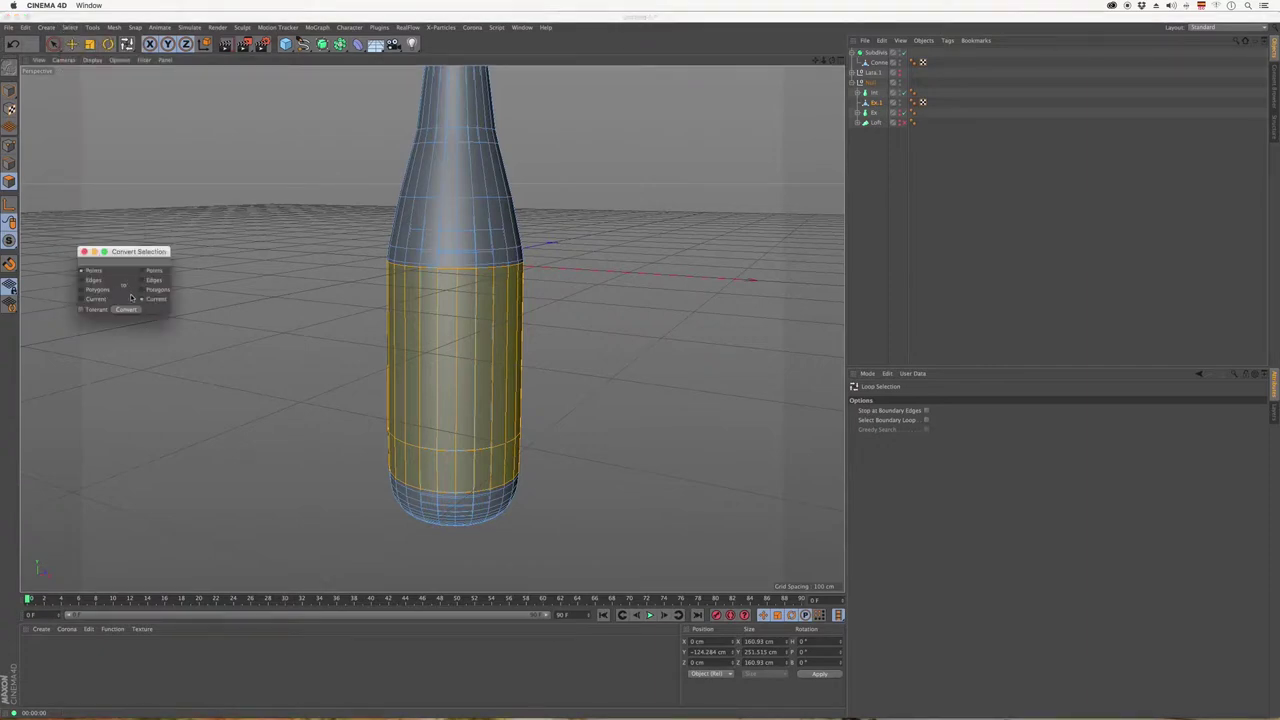
click(84, 251)
click(70, 27)
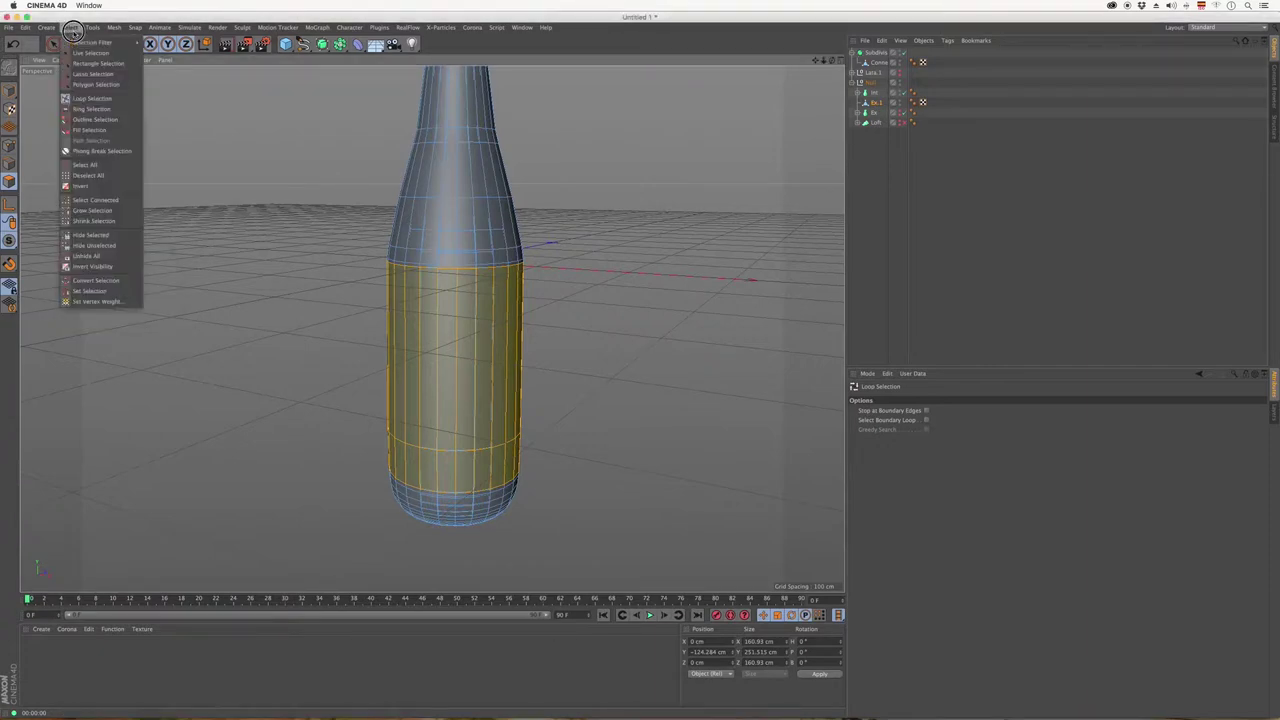
click(120, 280)
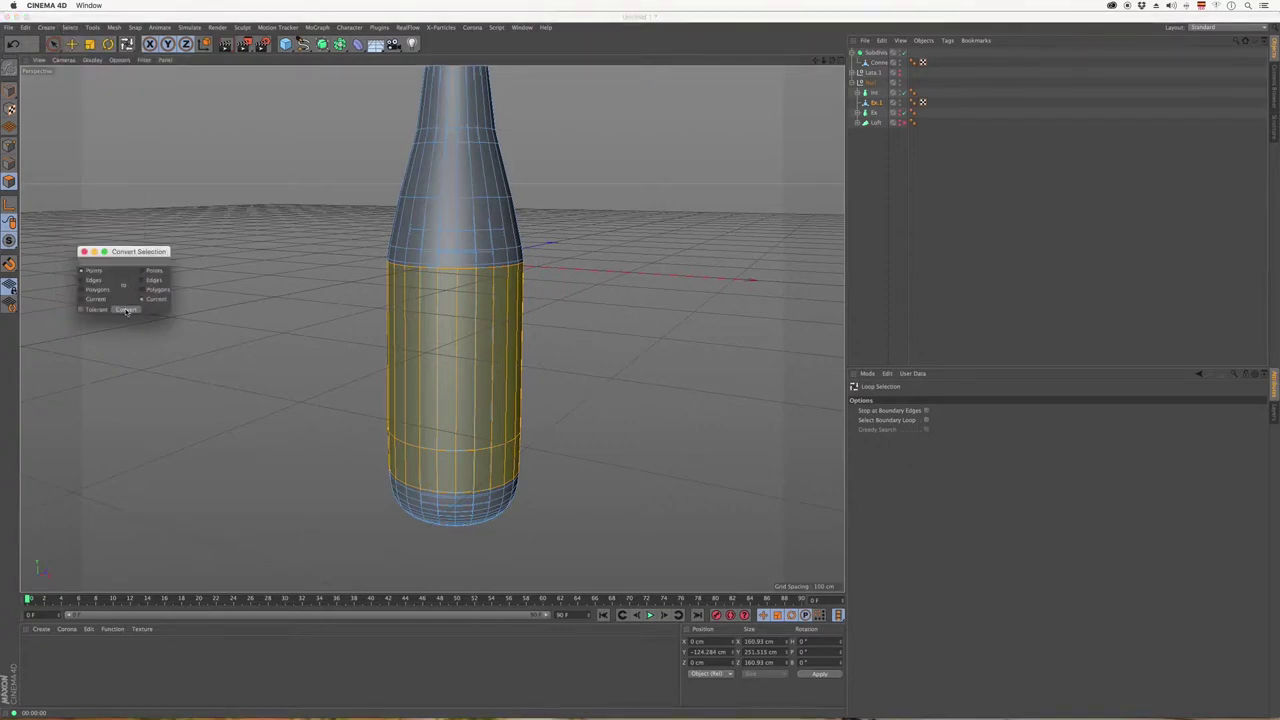
click(84, 251)
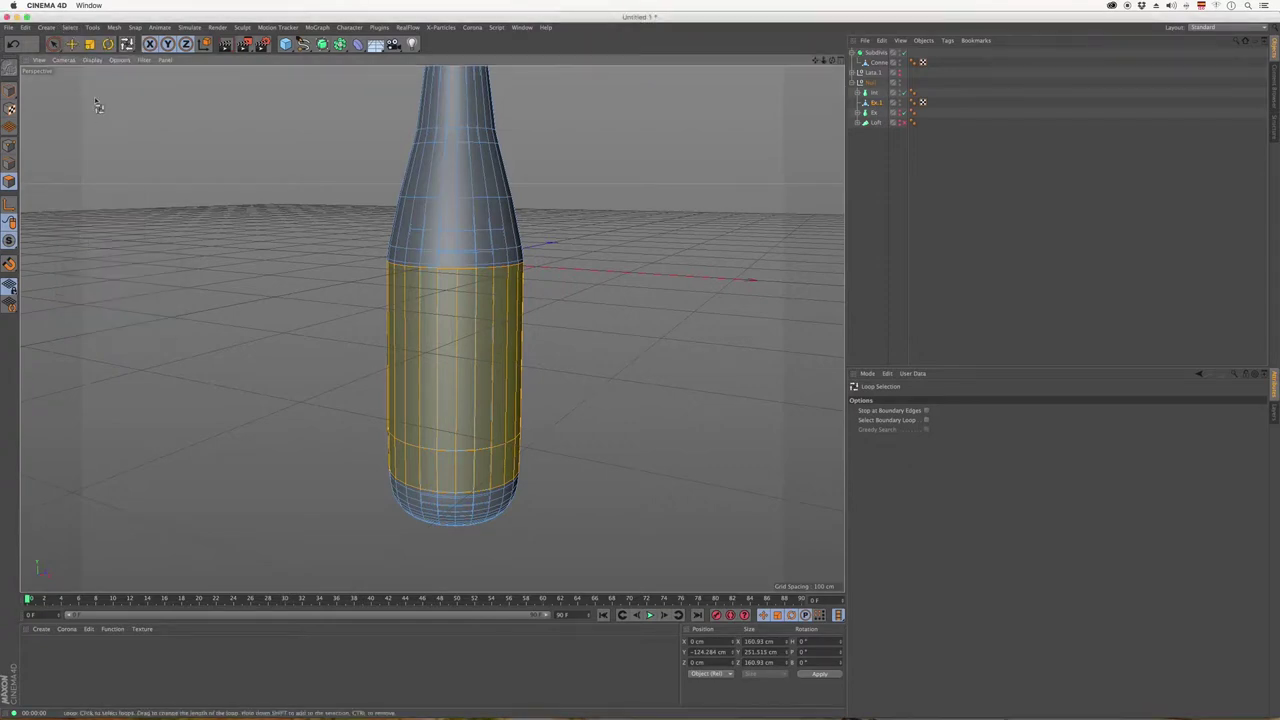
click(70, 27)
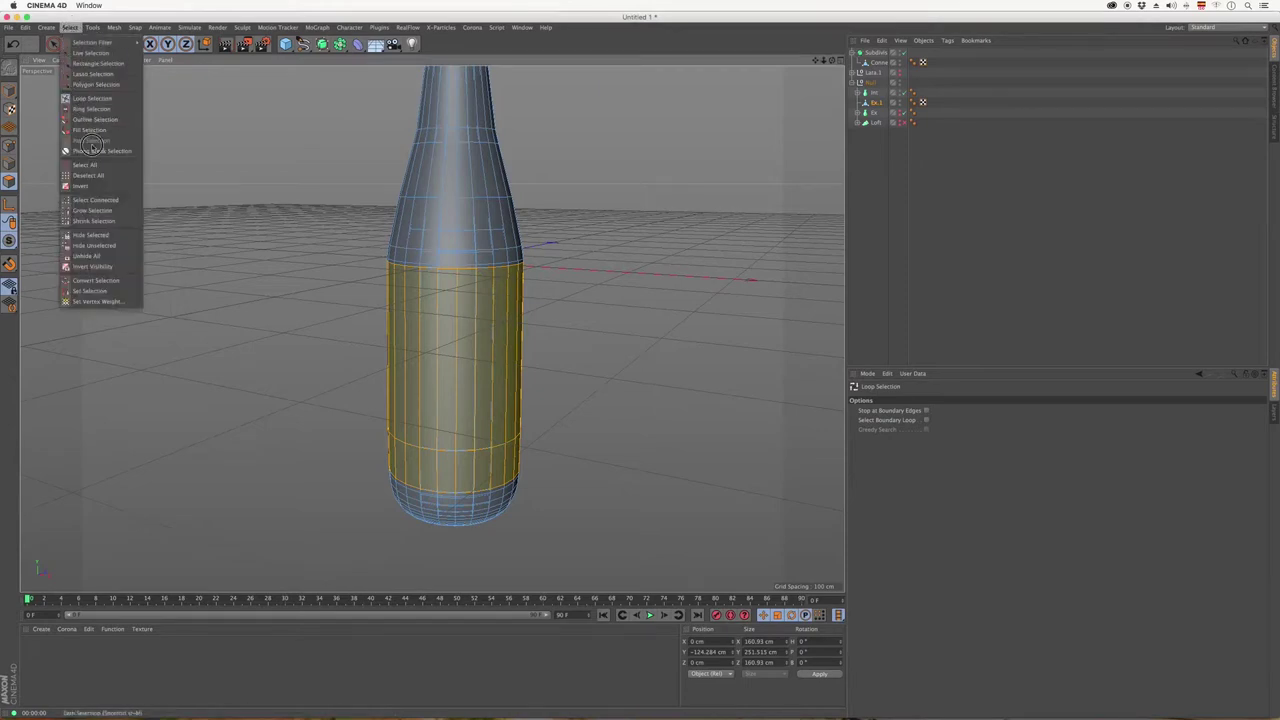
click(110, 288)
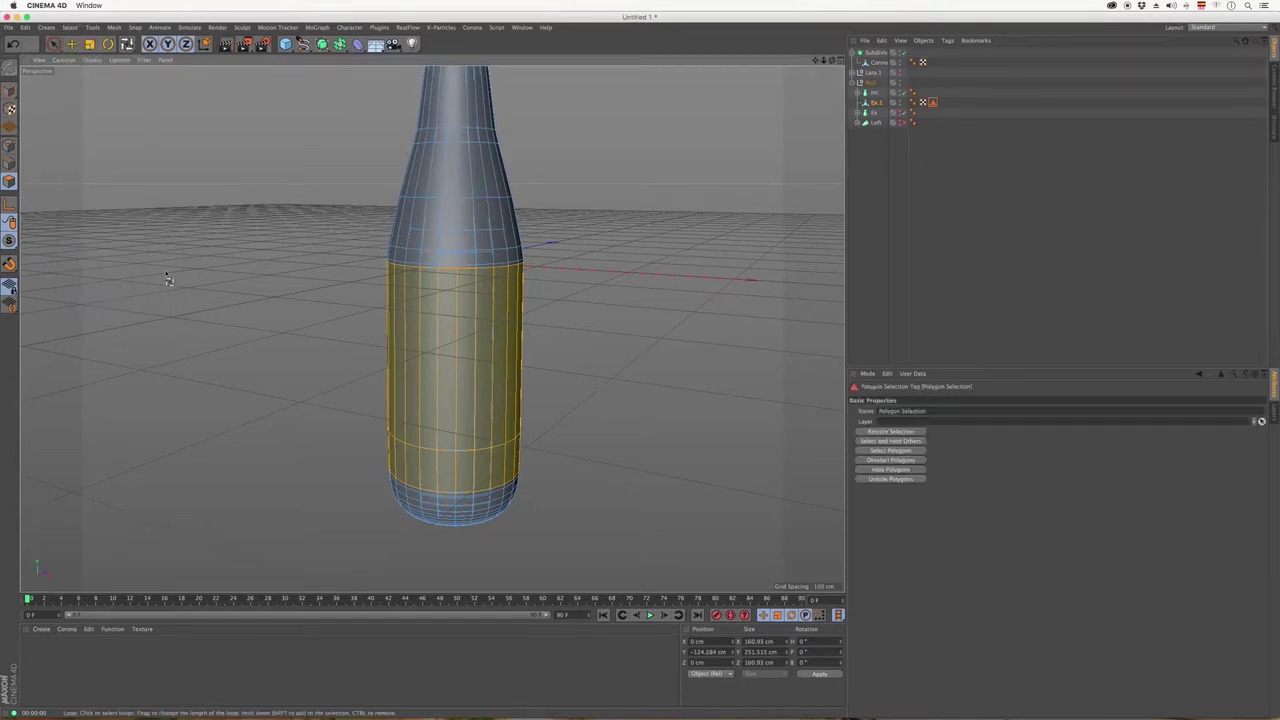
click(945, 125)
click(932, 102)
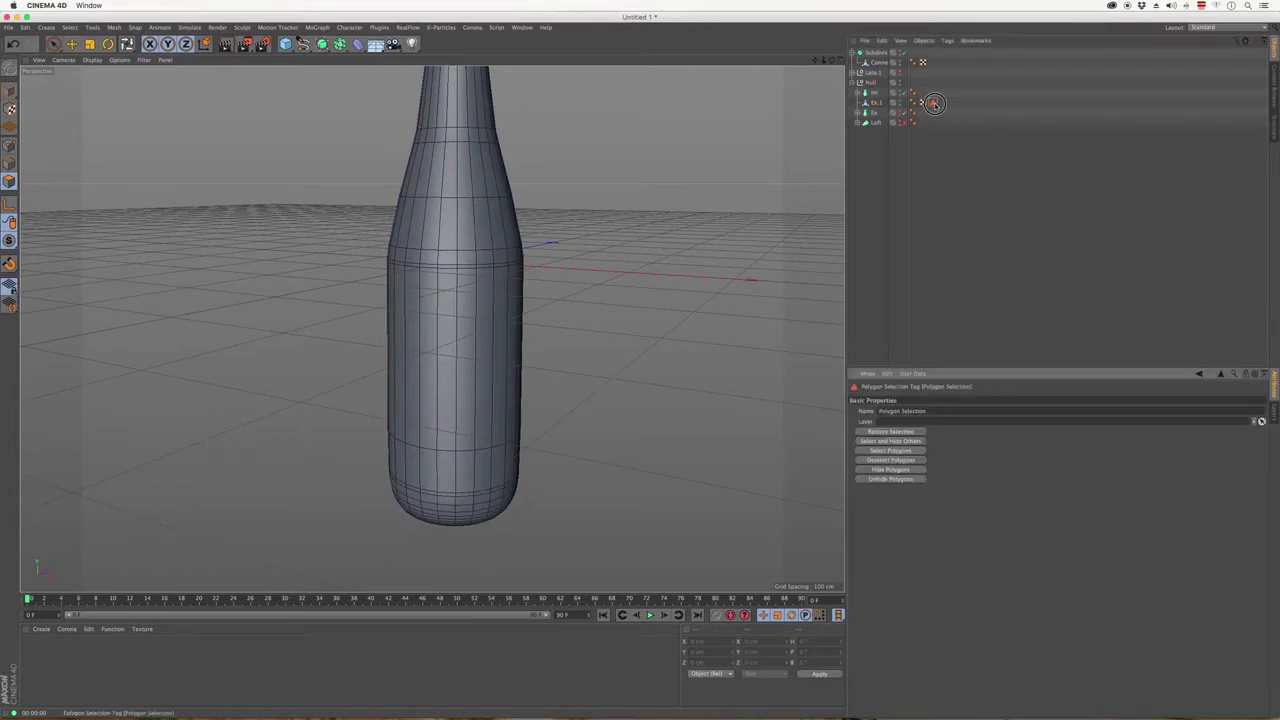
click(723, 194)
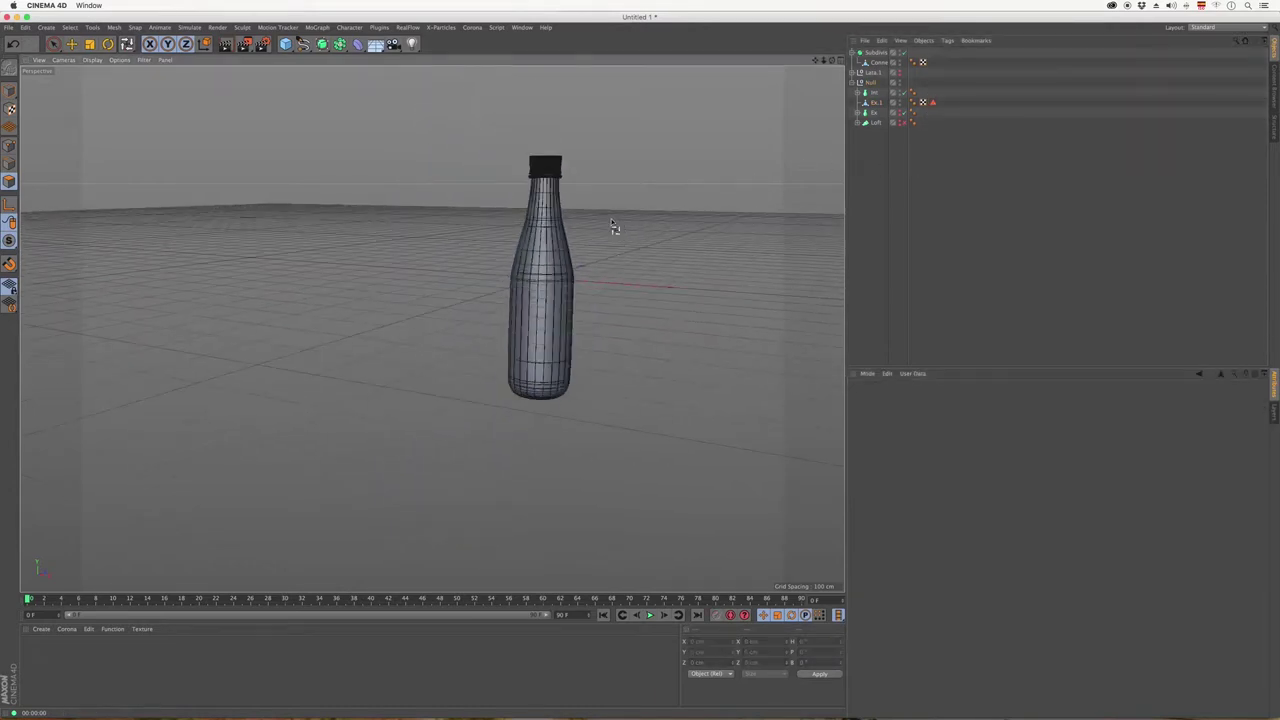
Check the saved Polygon Selection tag, then clear the label polygon selection.
scroll(609, 263, up, 3)
click(932, 102)
click(600, 313)
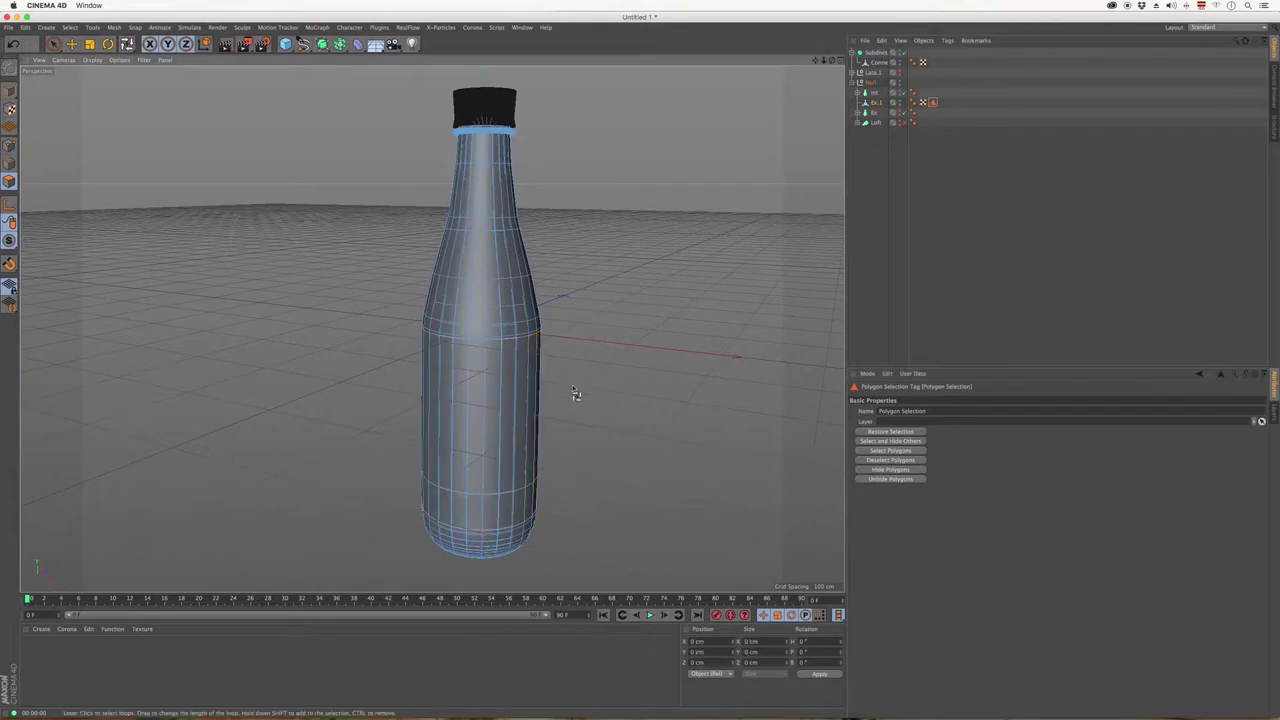
scroll(565, 385, up, 4)
scroll(571, 376, down, 8)
scroll(571, 376, up, 3)
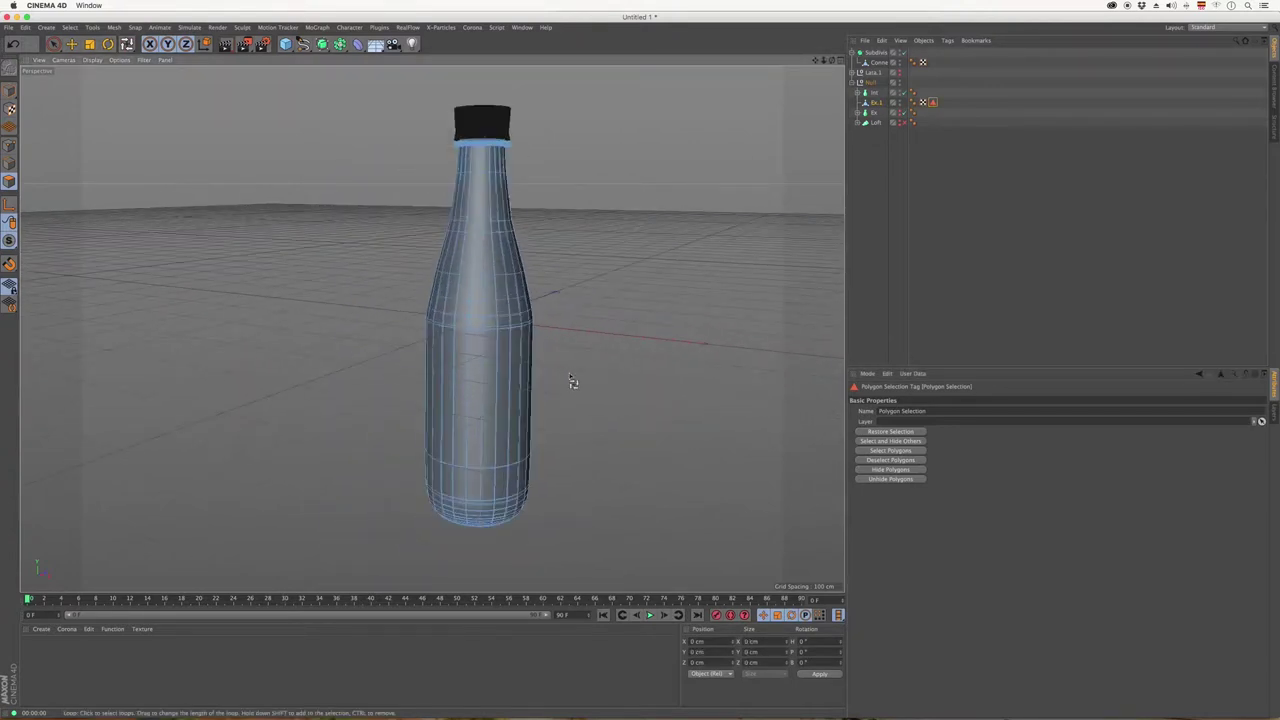
click(932, 102)
click(920, 157)
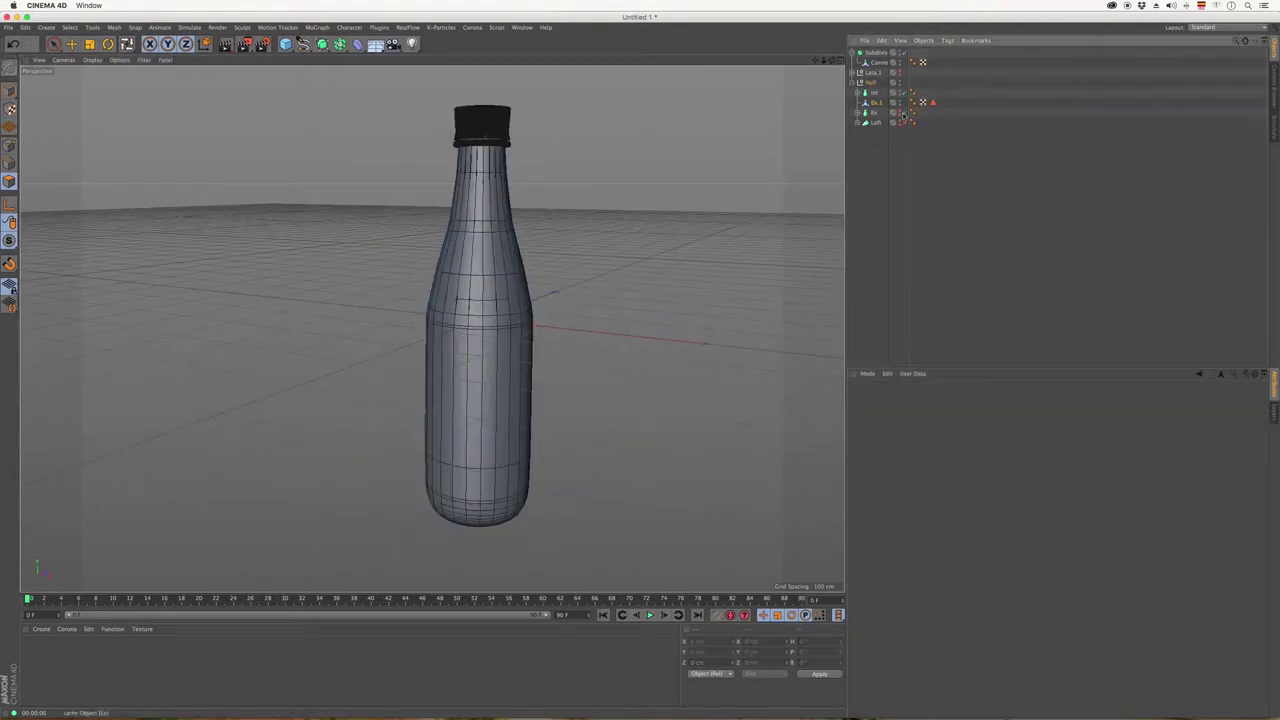
Undo and redo the last step, then show the Inc lathe's settings (360°, 24 subdivisions).
key(Delete)
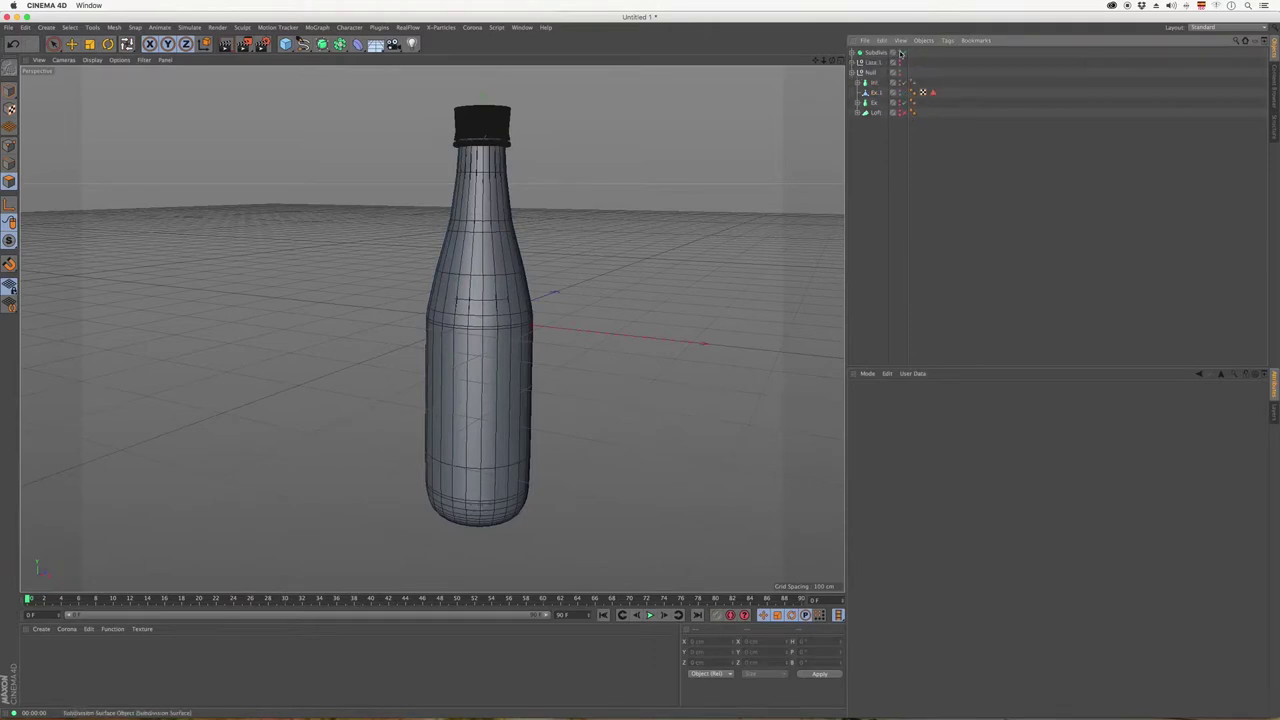
key(ctrl+z)
scroll(505, 125, up, 3)
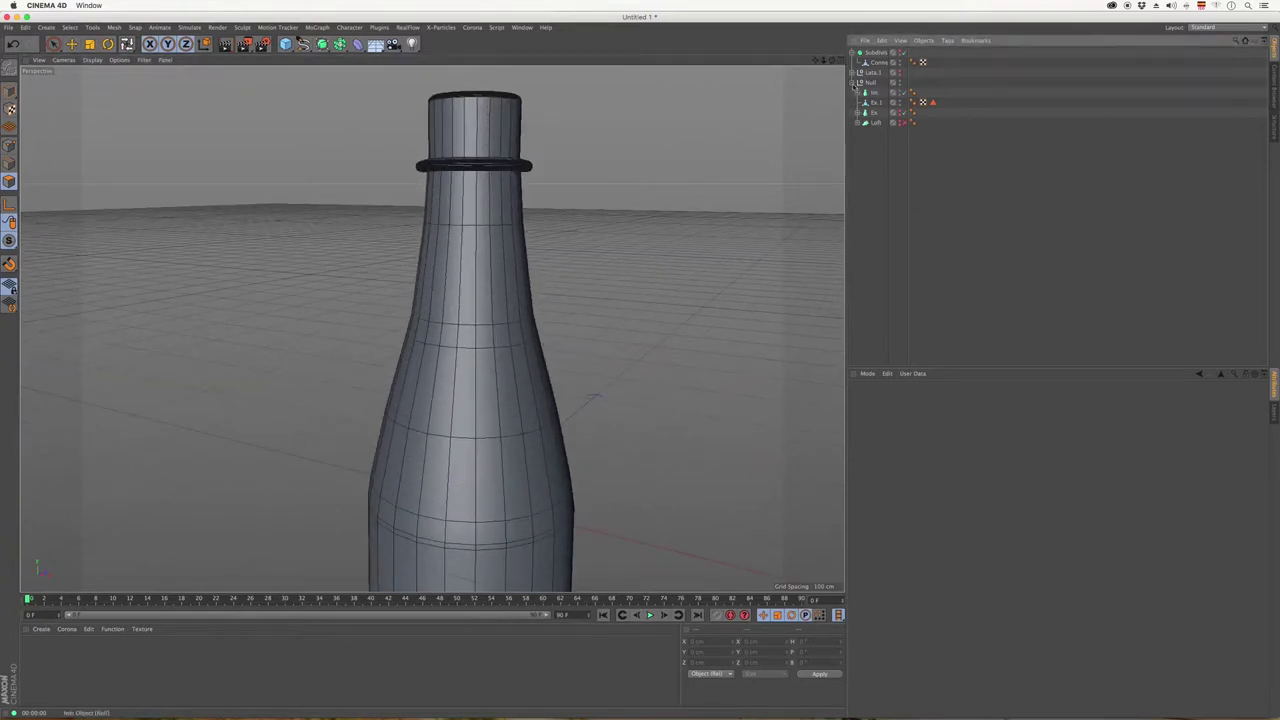
click(873, 114)
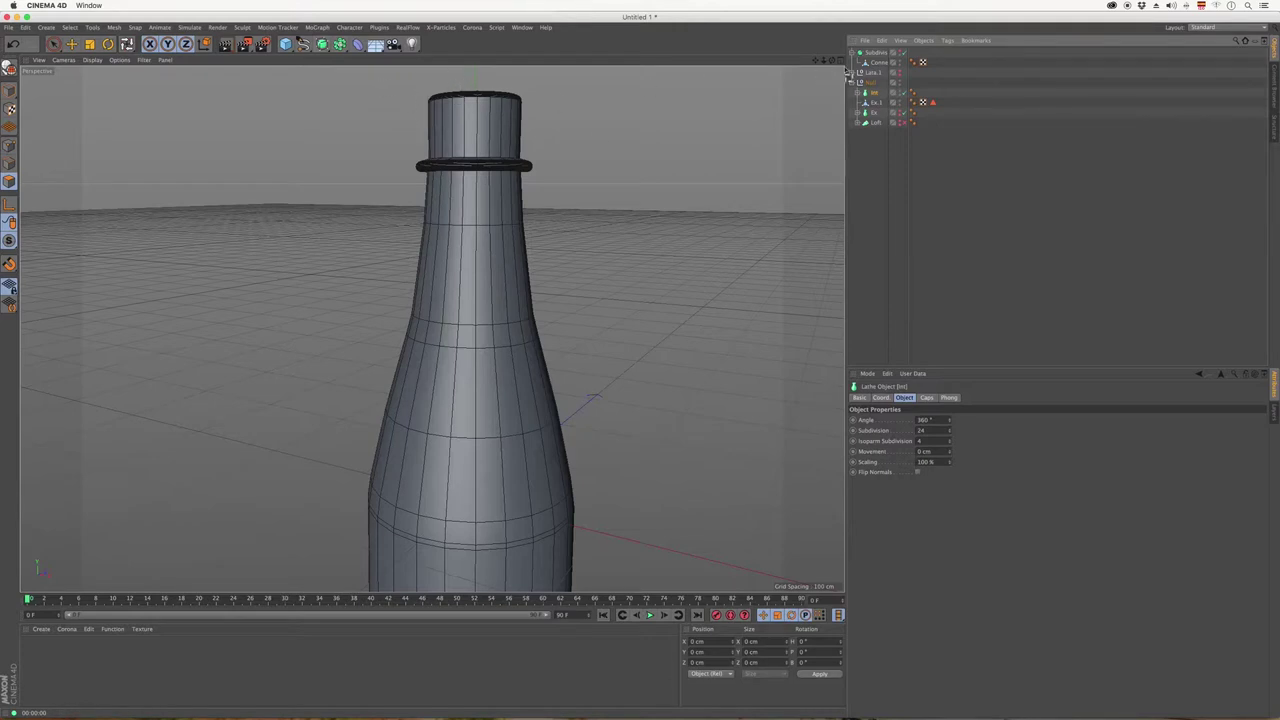
Expand the Int lathe to reveal its profile spline and maximize the side view.
click(861, 92)
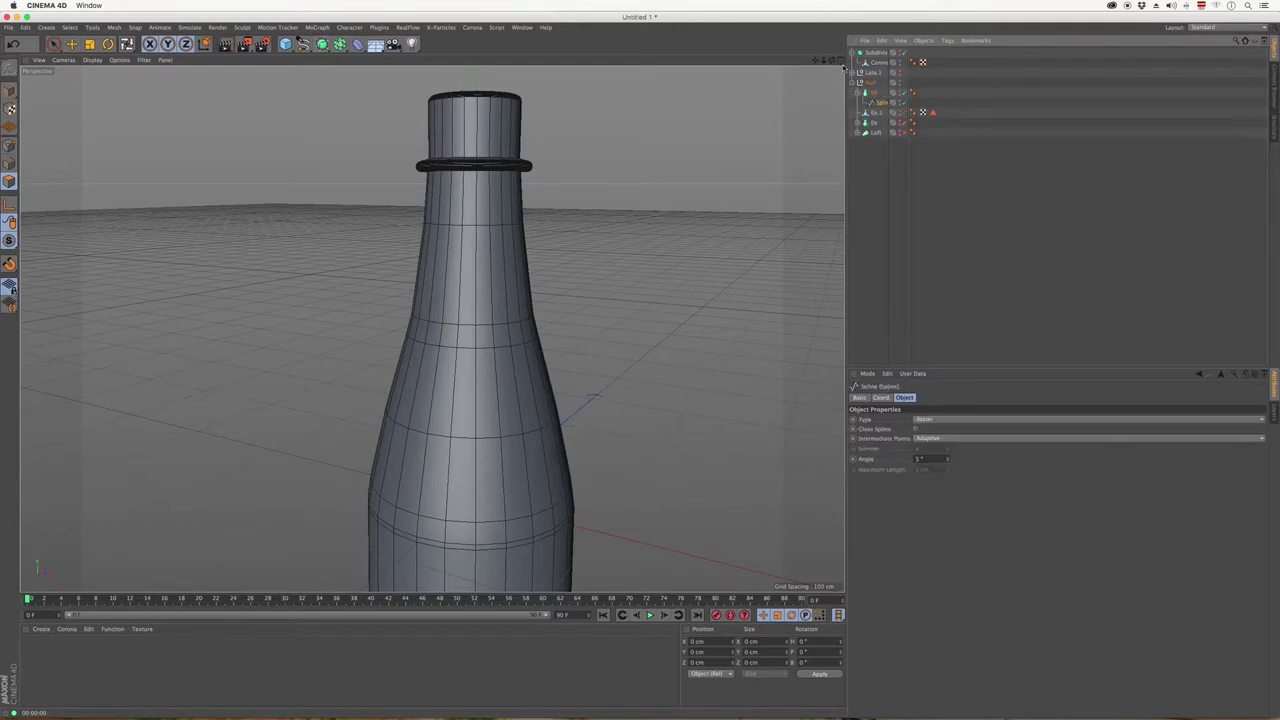
middle_click(810, 80)
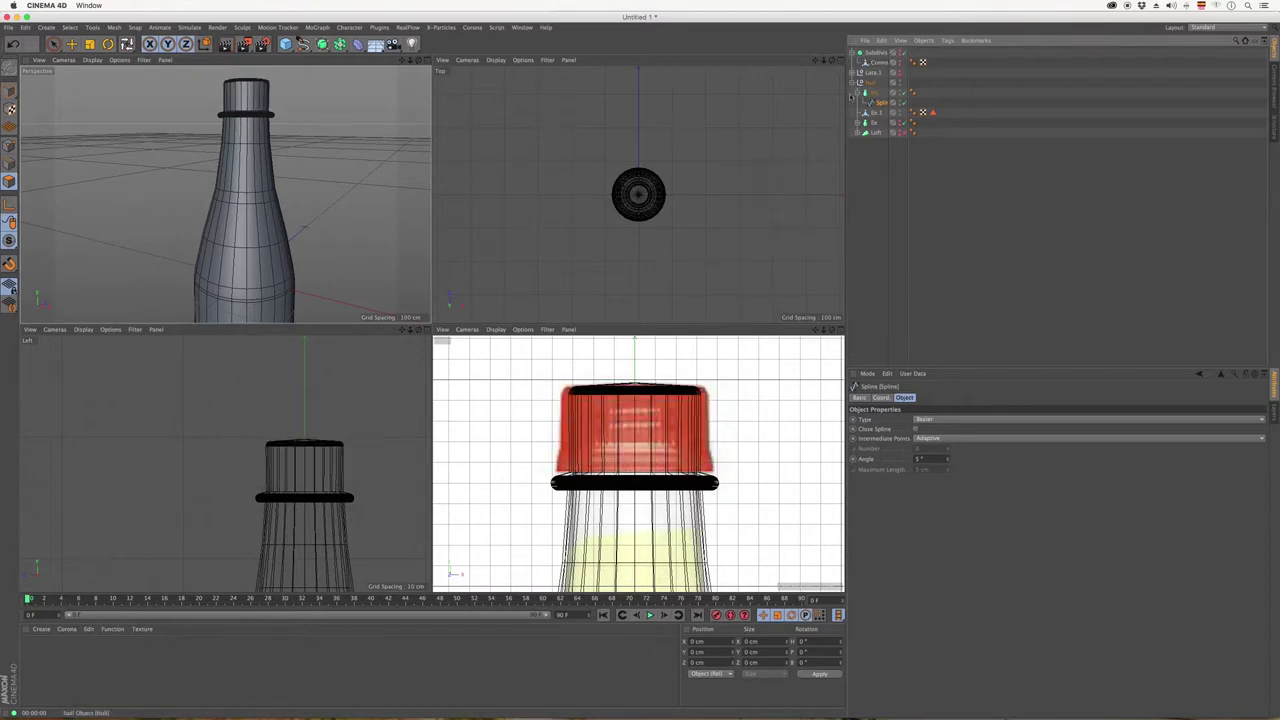
scroll(677, 420, up, 5)
scroll(677, 420, down, 4)
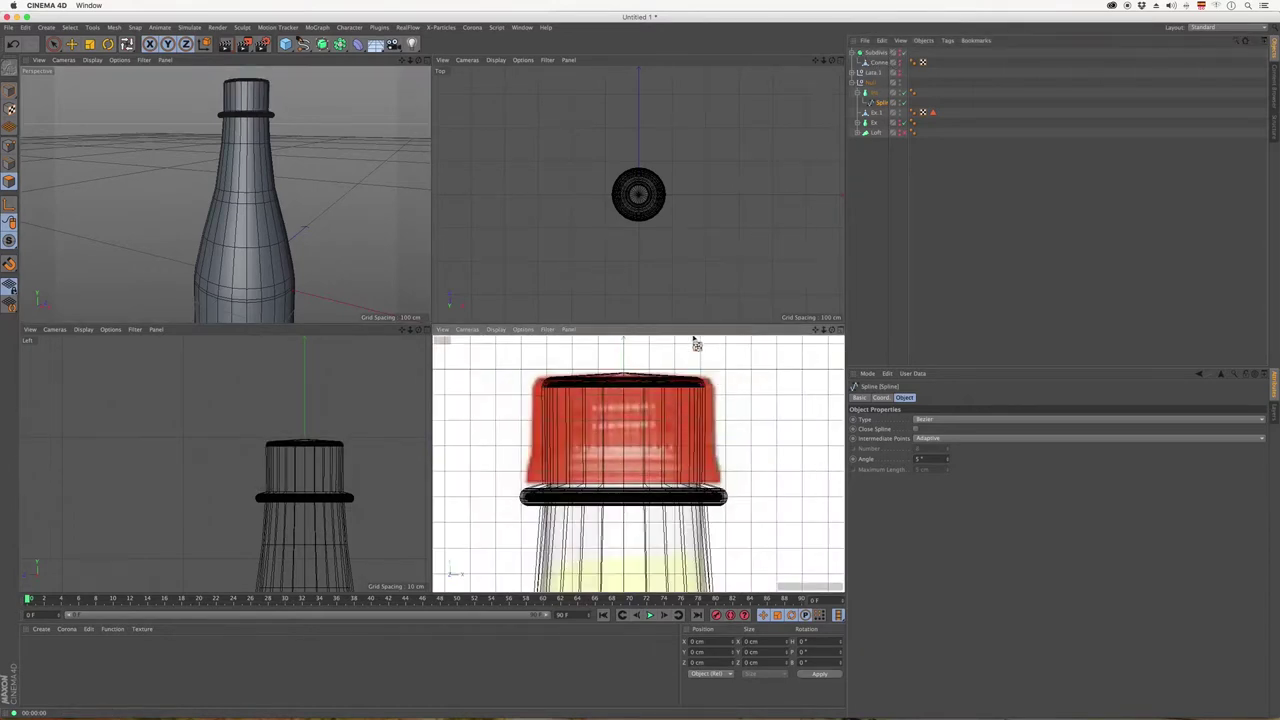
click(427, 330)
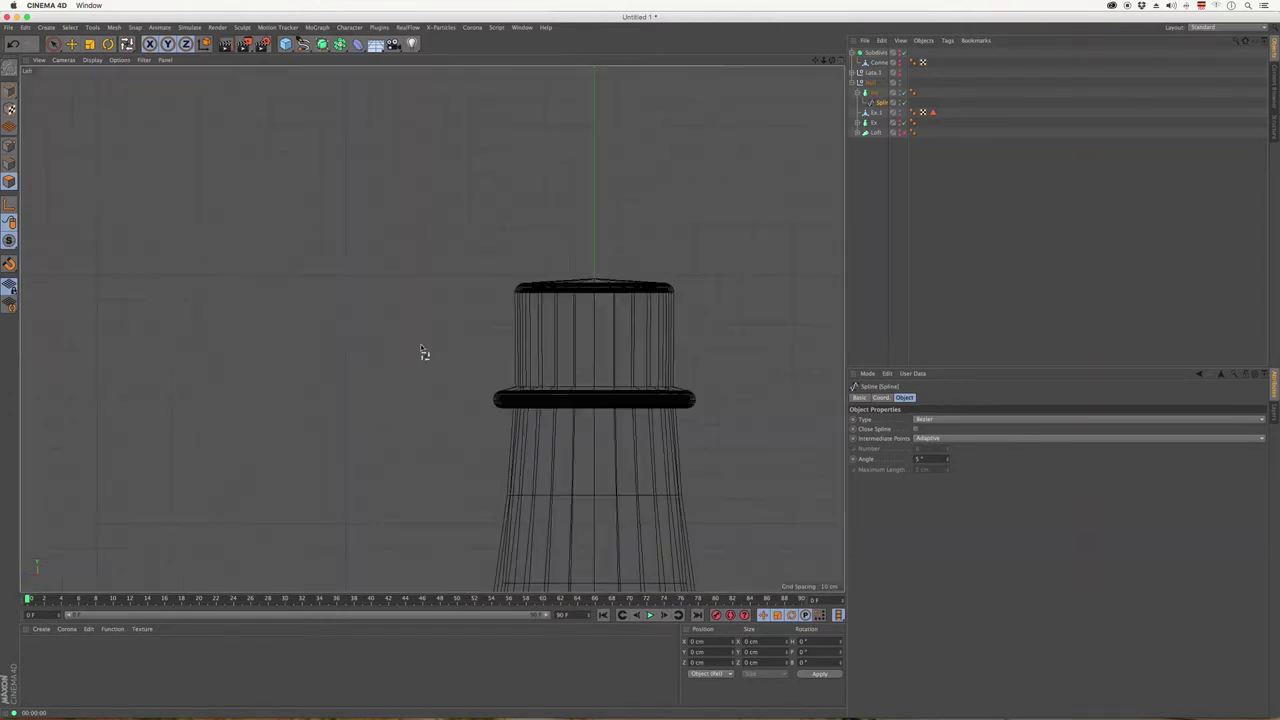
Hide Ex.1 in the editor, select the Int profile spline and return to four views.
click(852, 84)
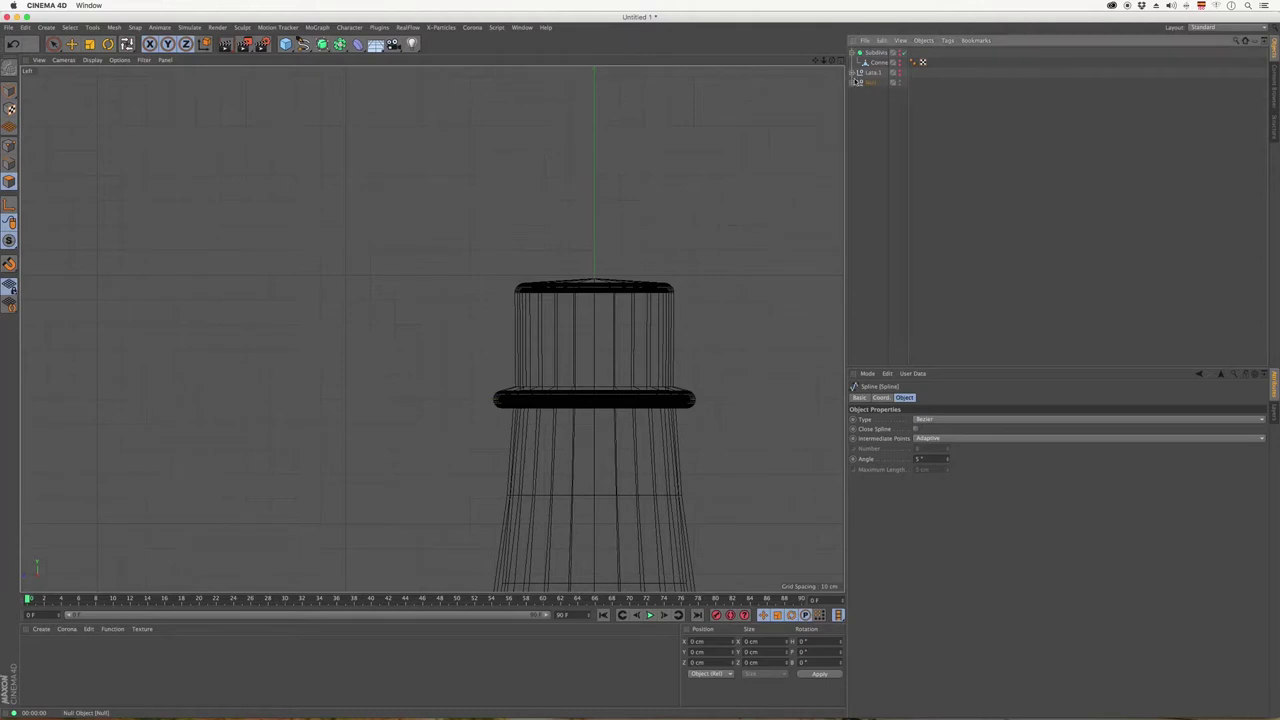
click(852, 73)
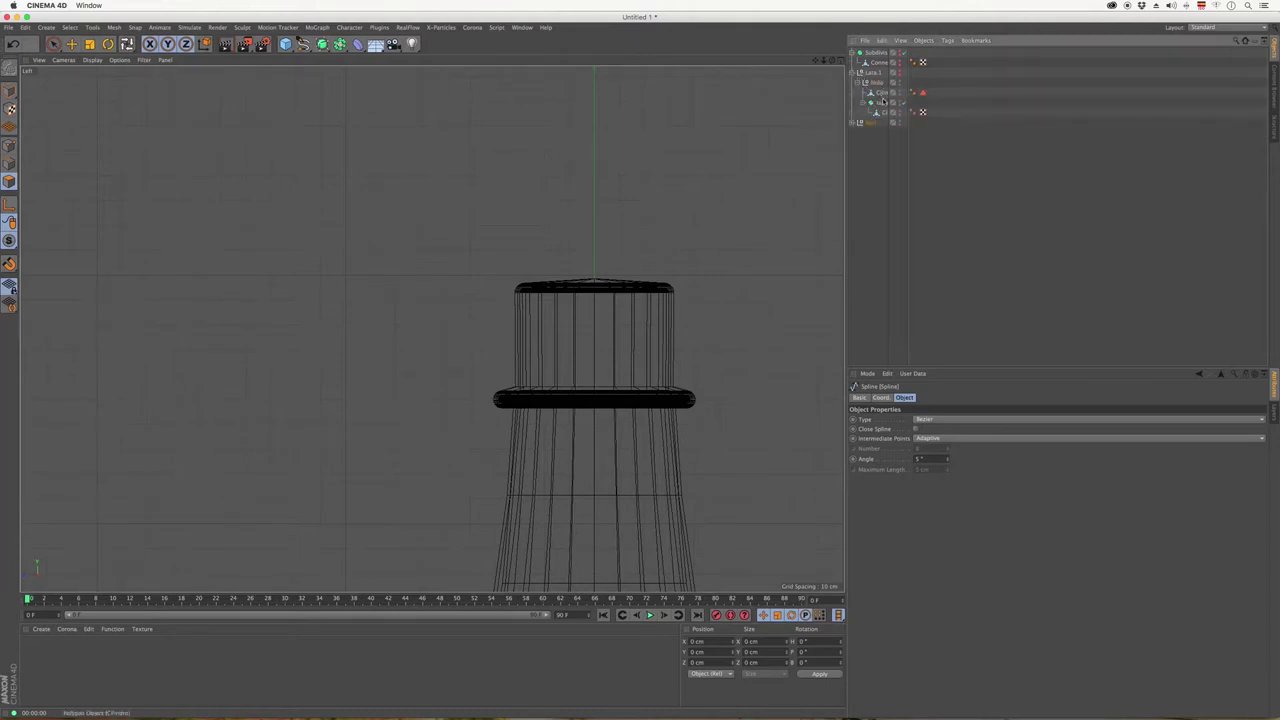
click(859, 122)
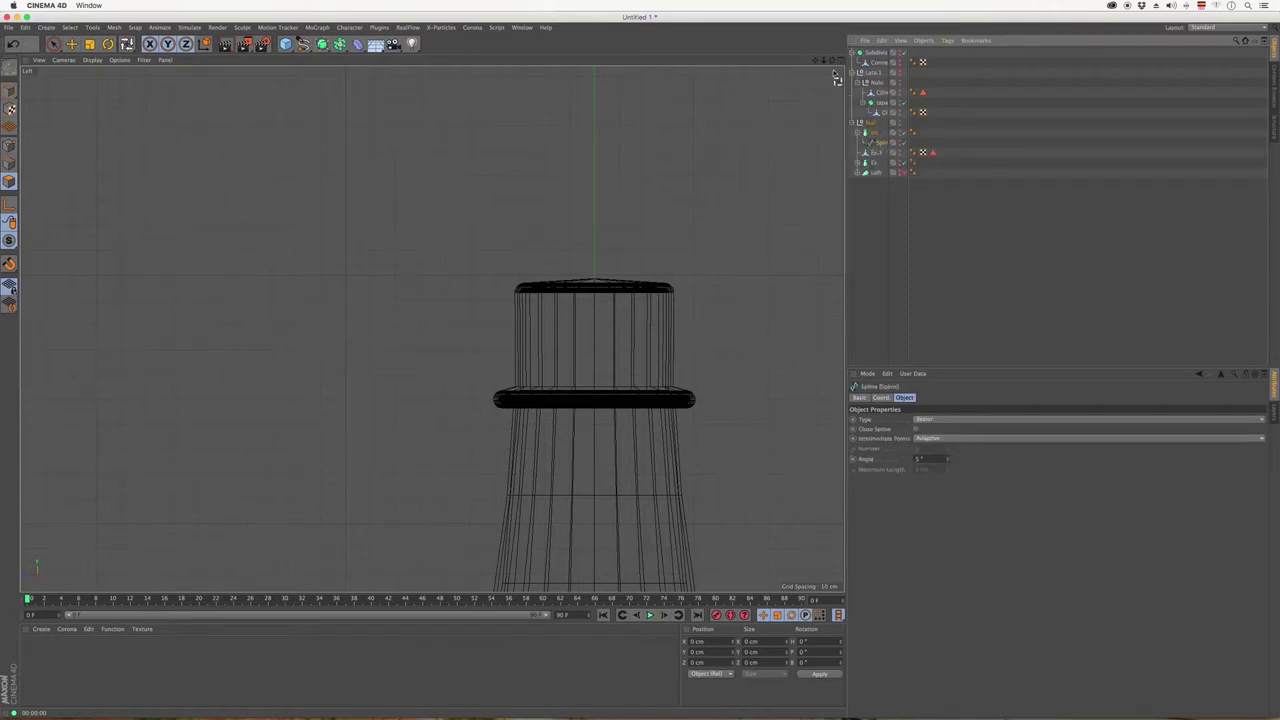
click(876, 153)
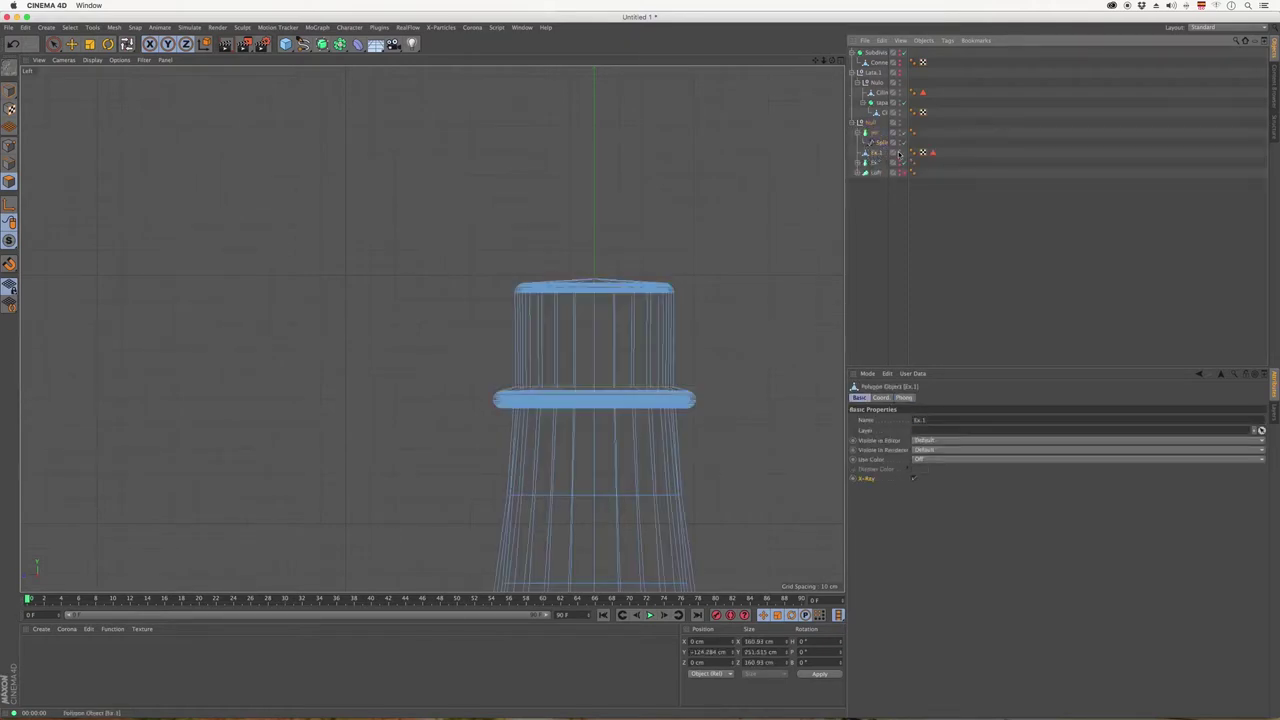
click(898, 152)
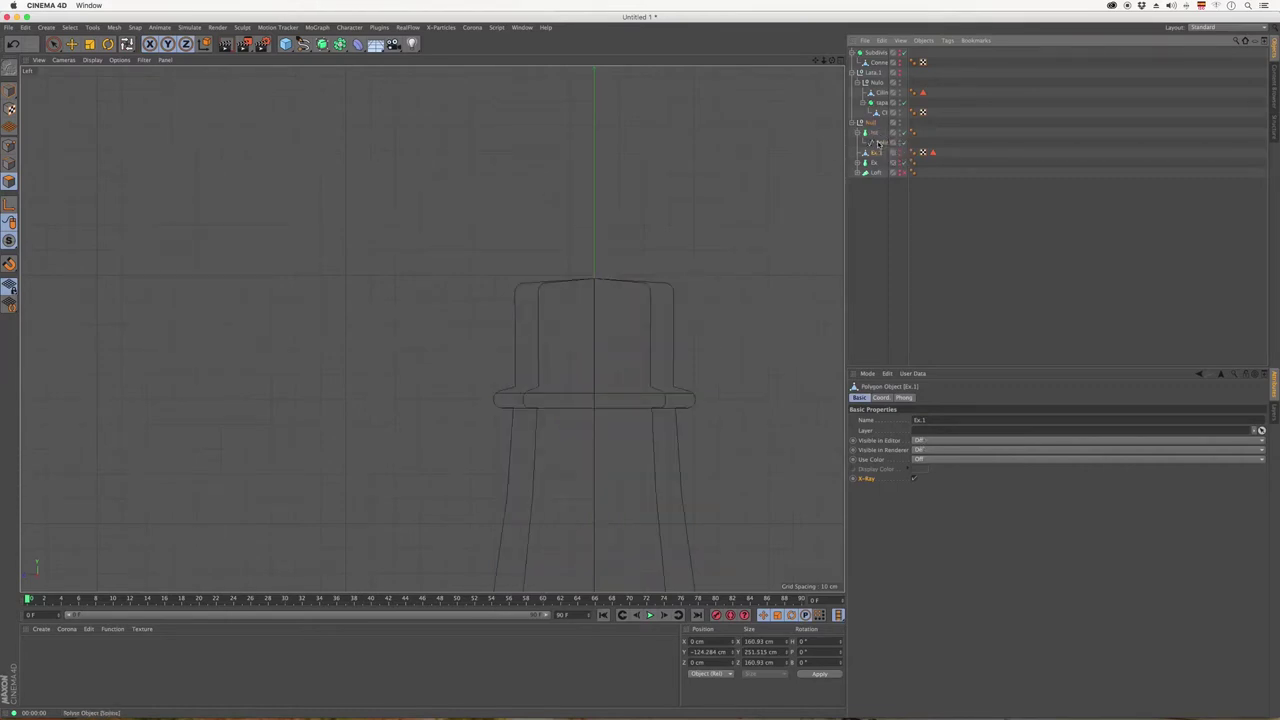
click(878, 143)
scroll(626, 233, down, 5)
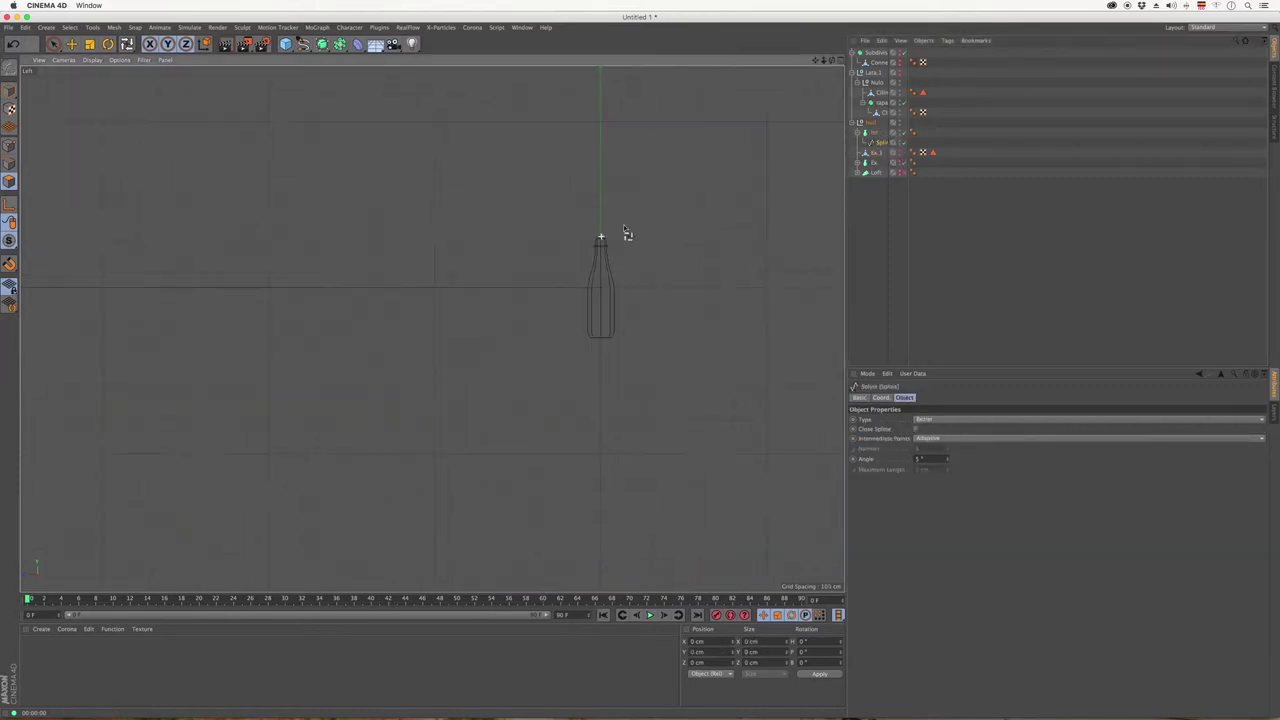
click(838, 62)
scroll(600, 357, down, 3)
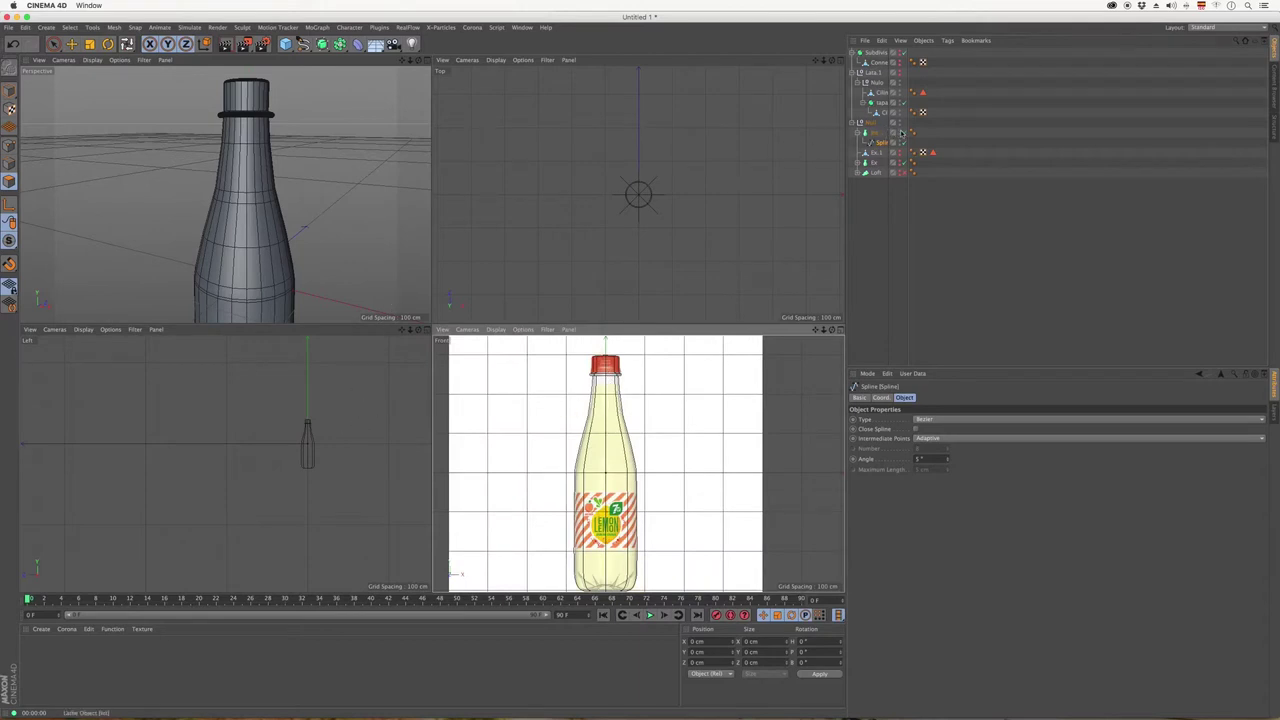
Disable the Int lathe and delete the top point of its profile spline in Perspective.
click(903, 133)
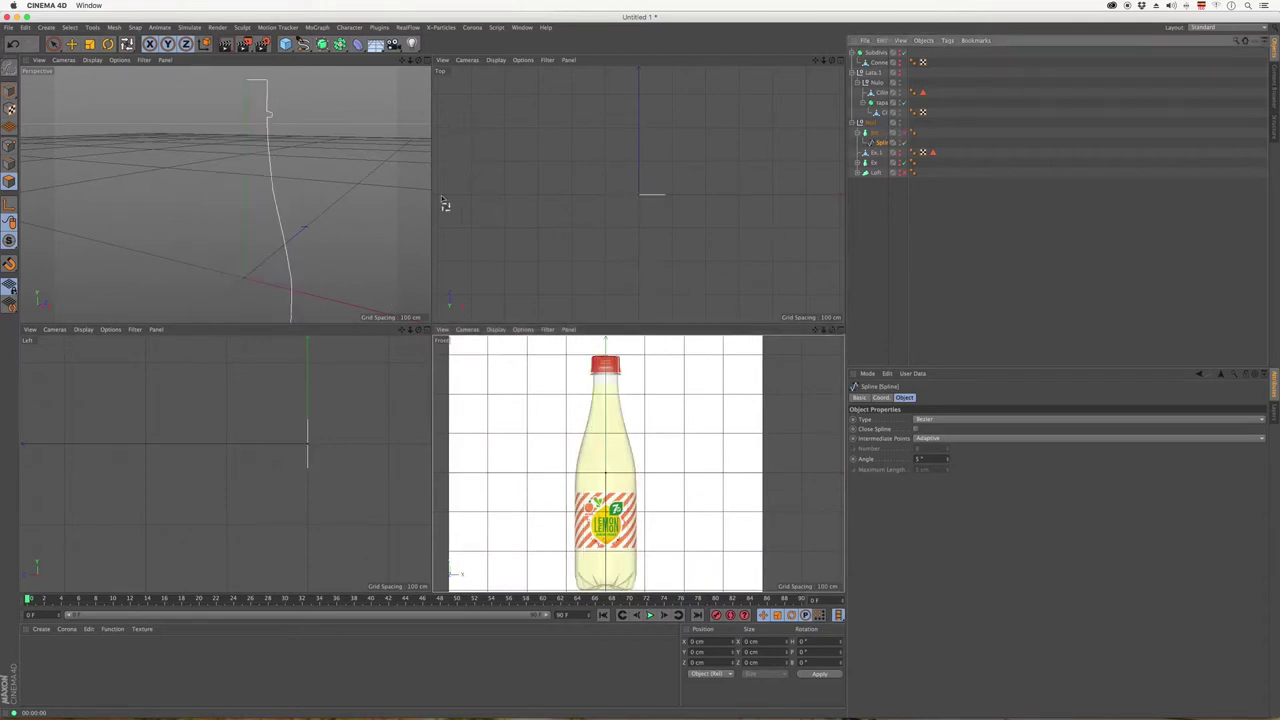
click(426, 60)
alt+right_drag(430, 99, 557, 91)
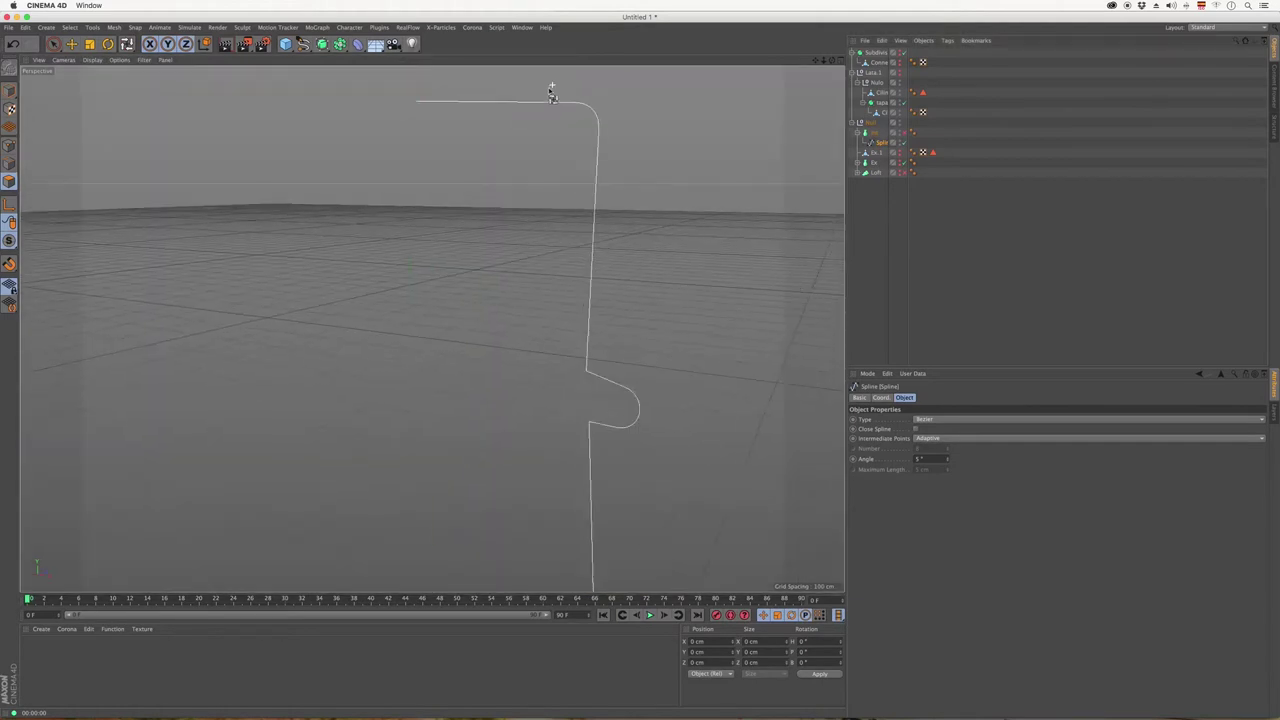
click(10, 144)
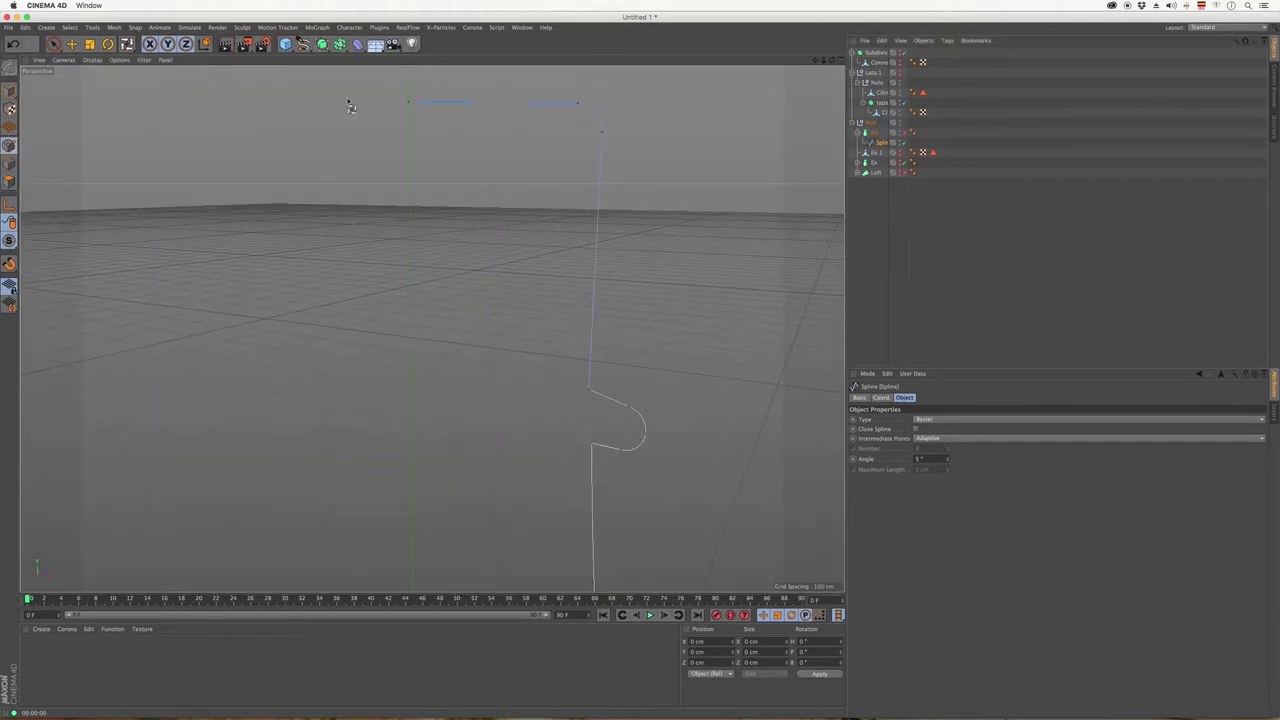
click(53, 43)
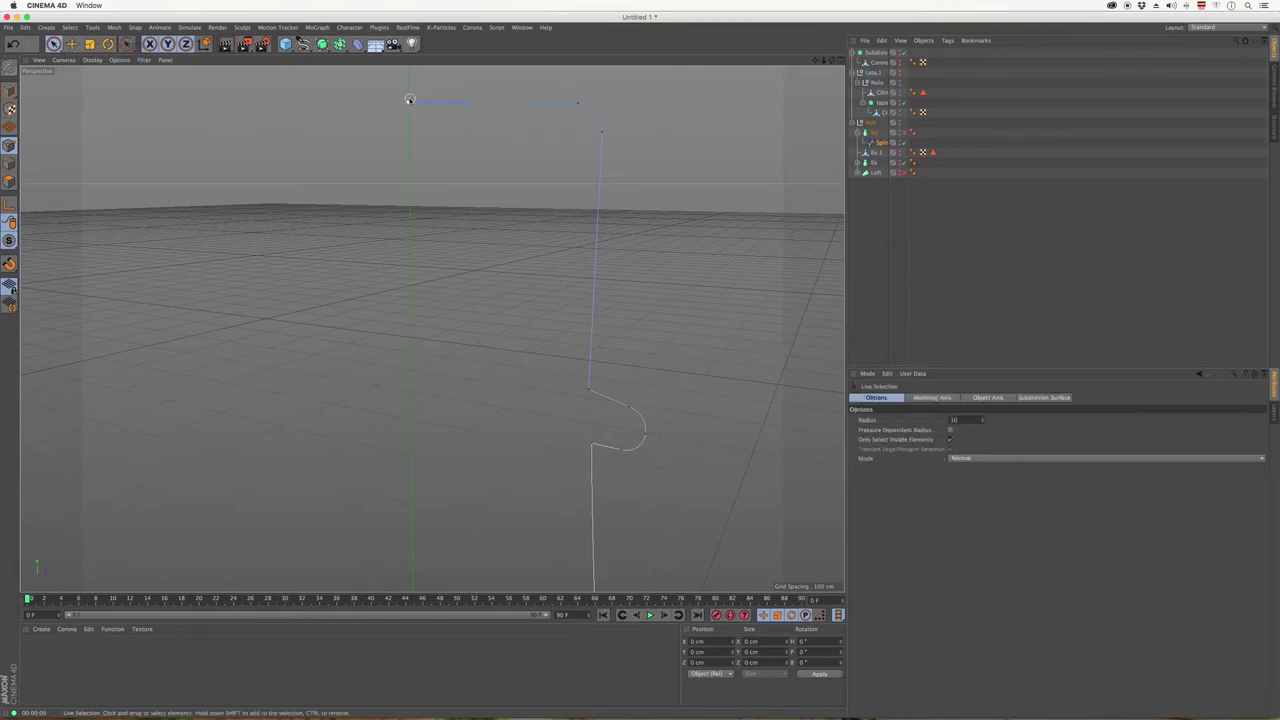
click(586, 105)
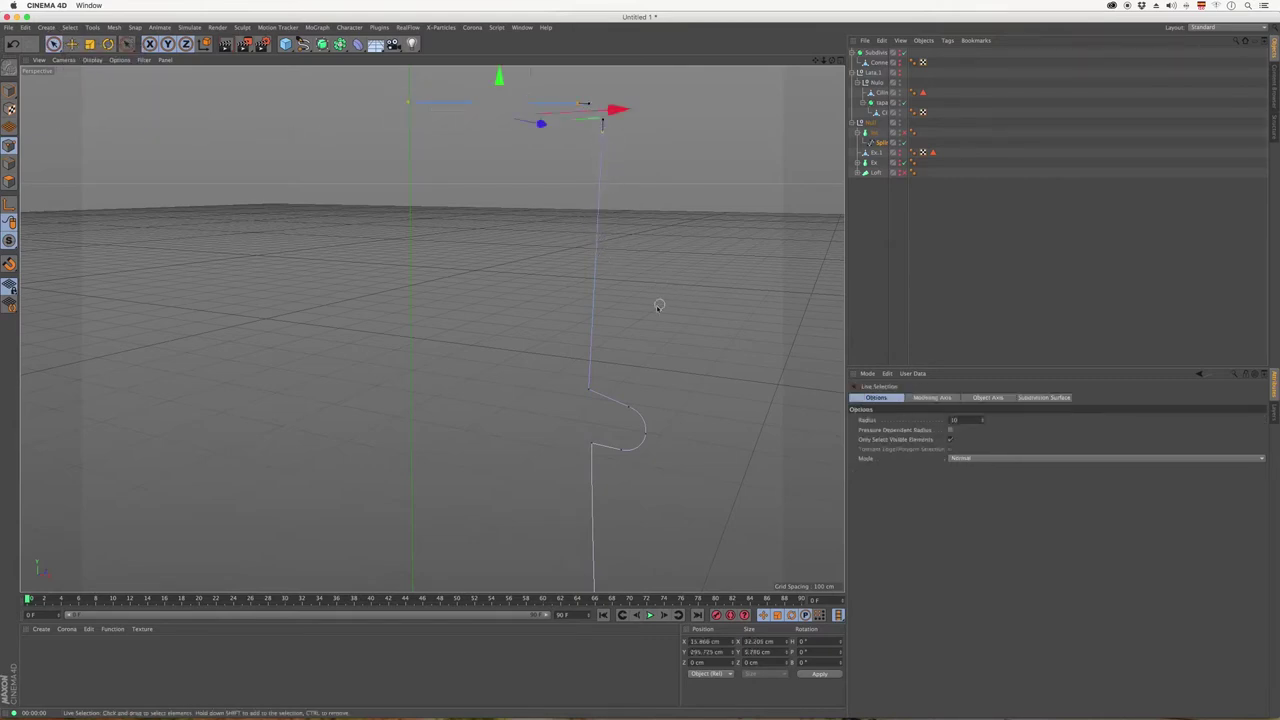
key(Delete)
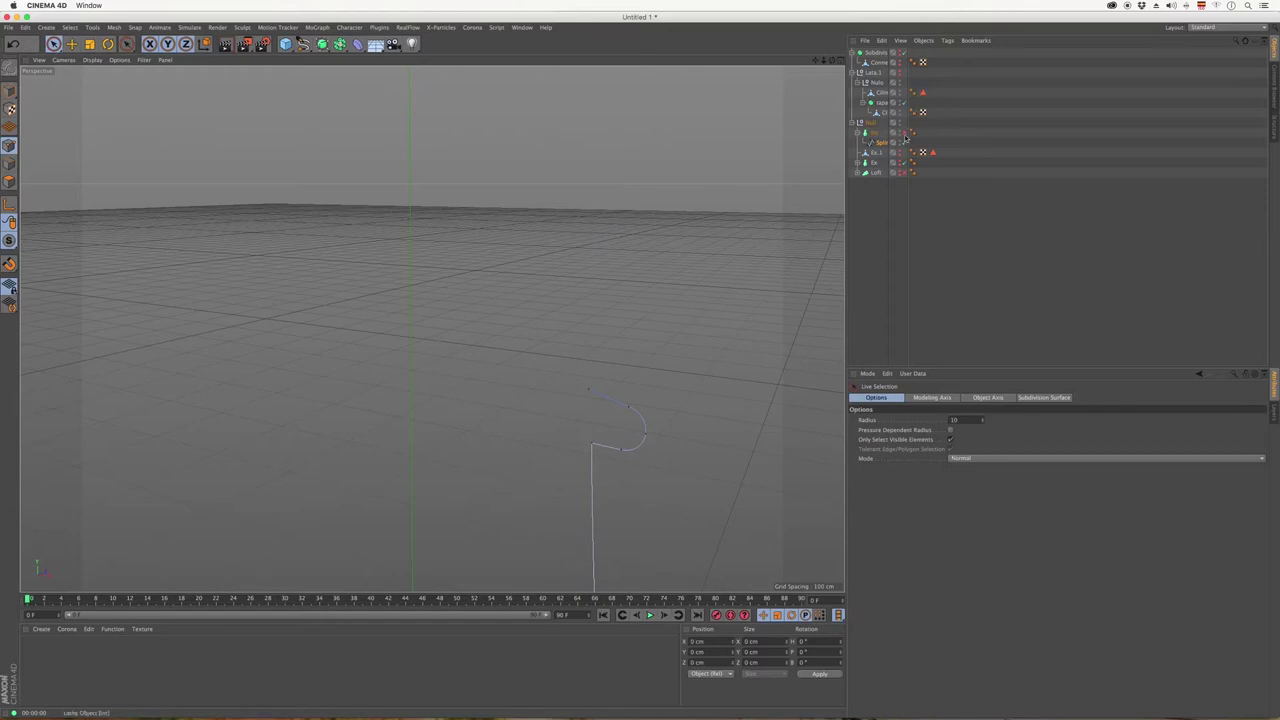
Preview the trimmed liquid lathe, clear the point selection, and re-enable the lathe.
click(903, 132)
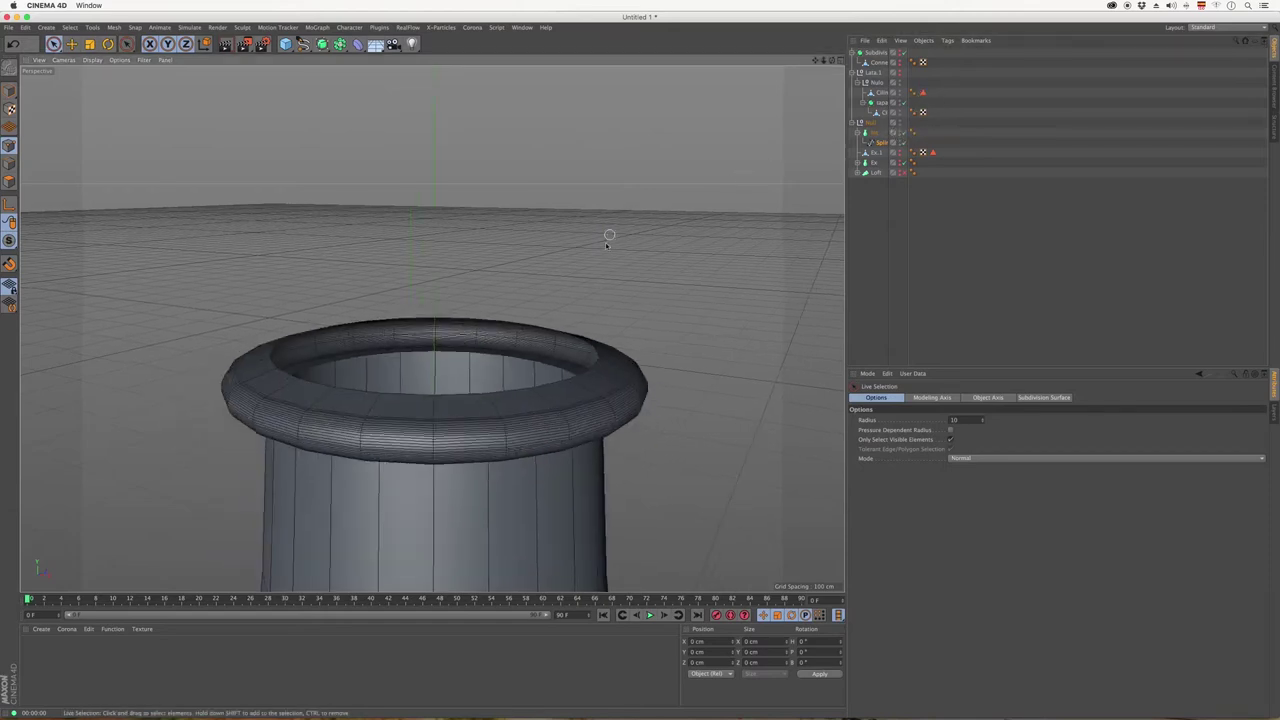
click(904, 133)
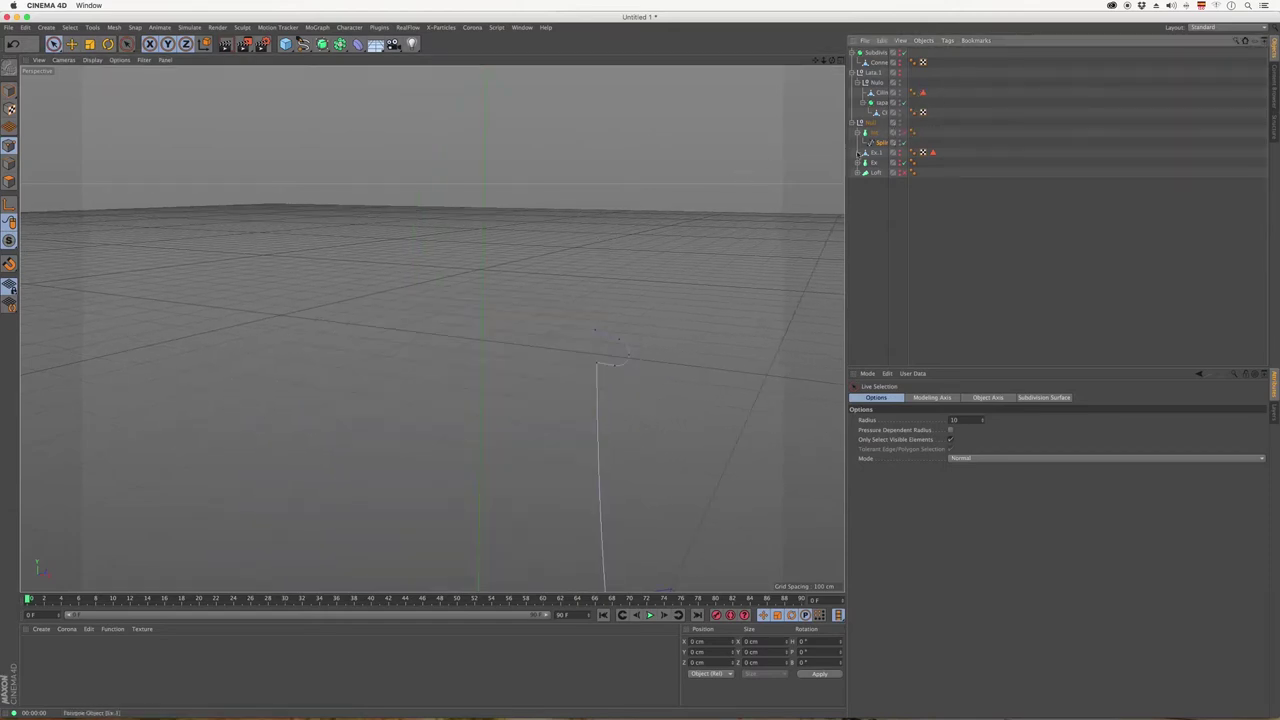
click(595, 329)
click(880, 190)
click(904, 133)
Make Ex.1 visible in the editor again around the trimmed liquid.
scroll(604, 192, down, 3)
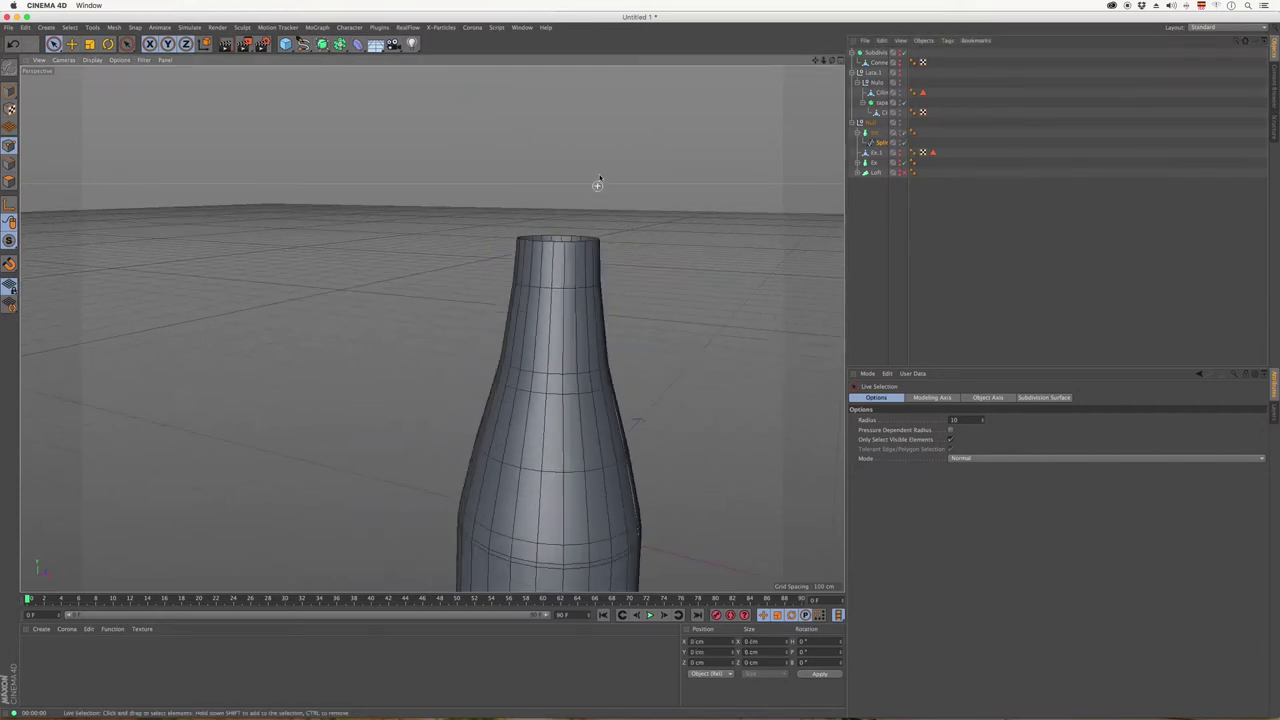
scroll(604, 191, down, 3)
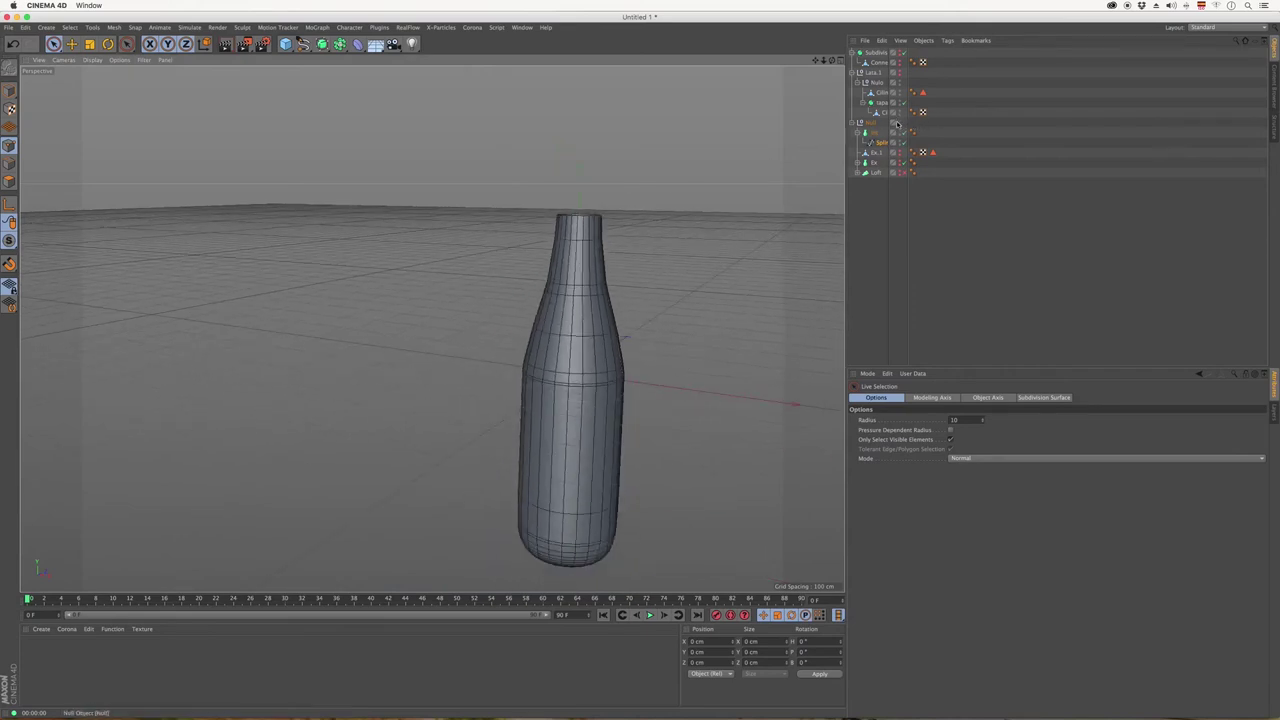
click(903, 153)
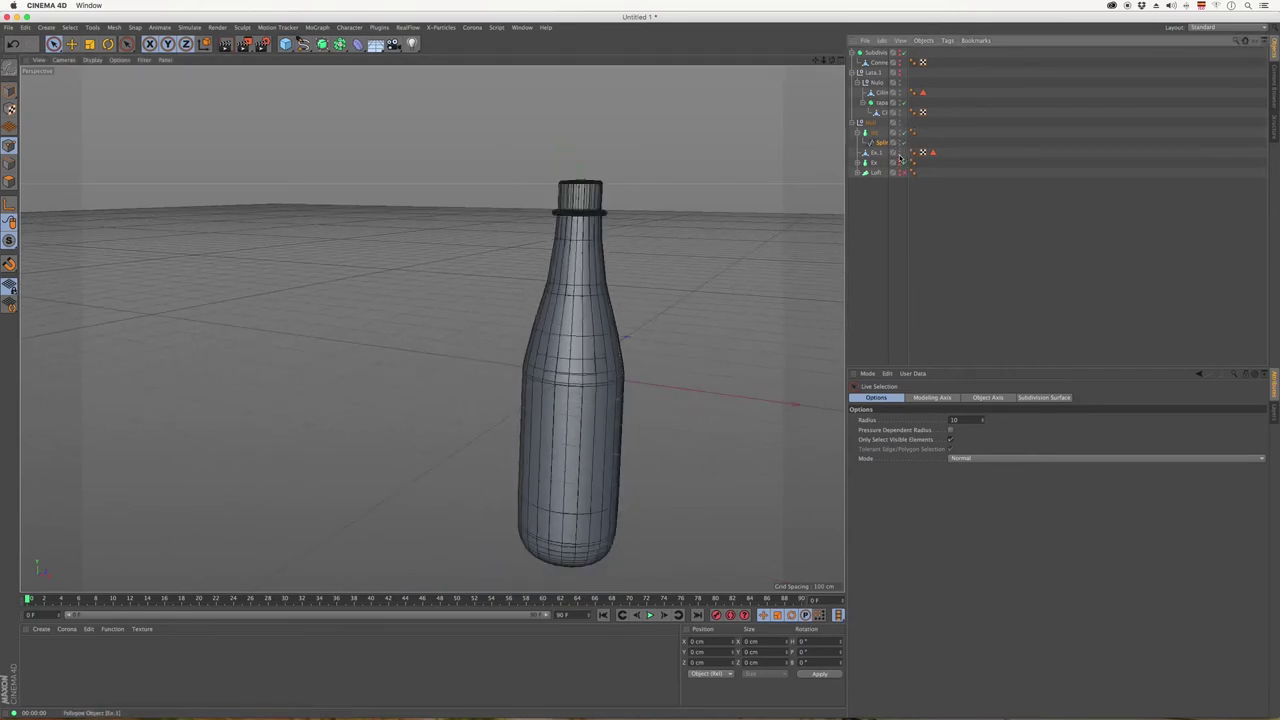
scroll(610, 205, up, 3)
scroll(610, 205, up, 3)
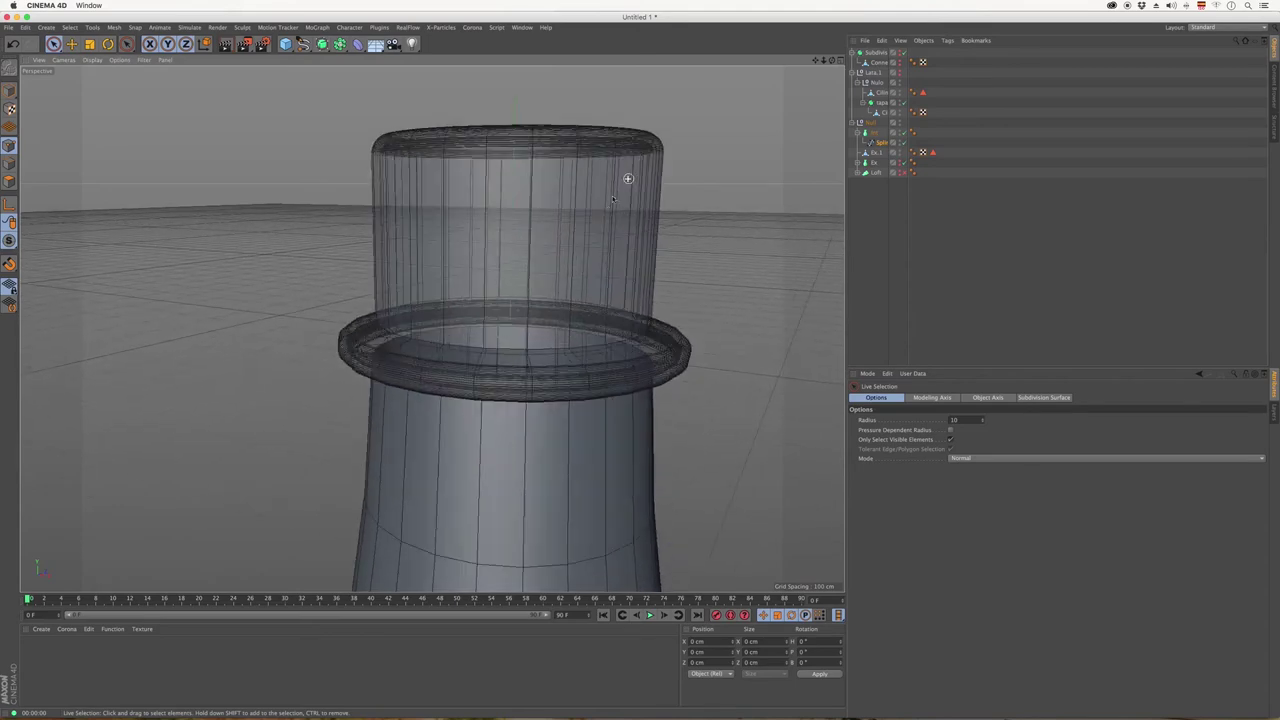
scroll(559, 283, down, 2)
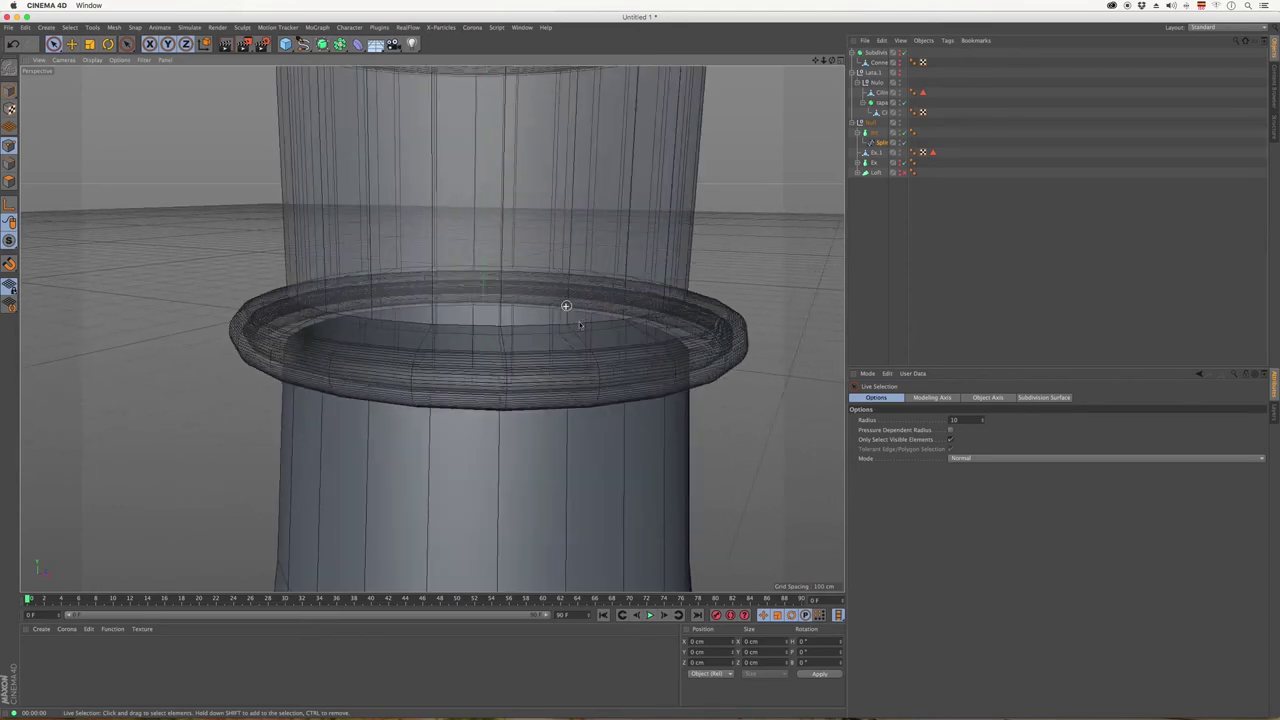
Orbit and zoom to inspect the neck from above, then return to an upright bottle view.
alt+drag(820, 98, 640, 187)
scroll(558, 261, down, 5)
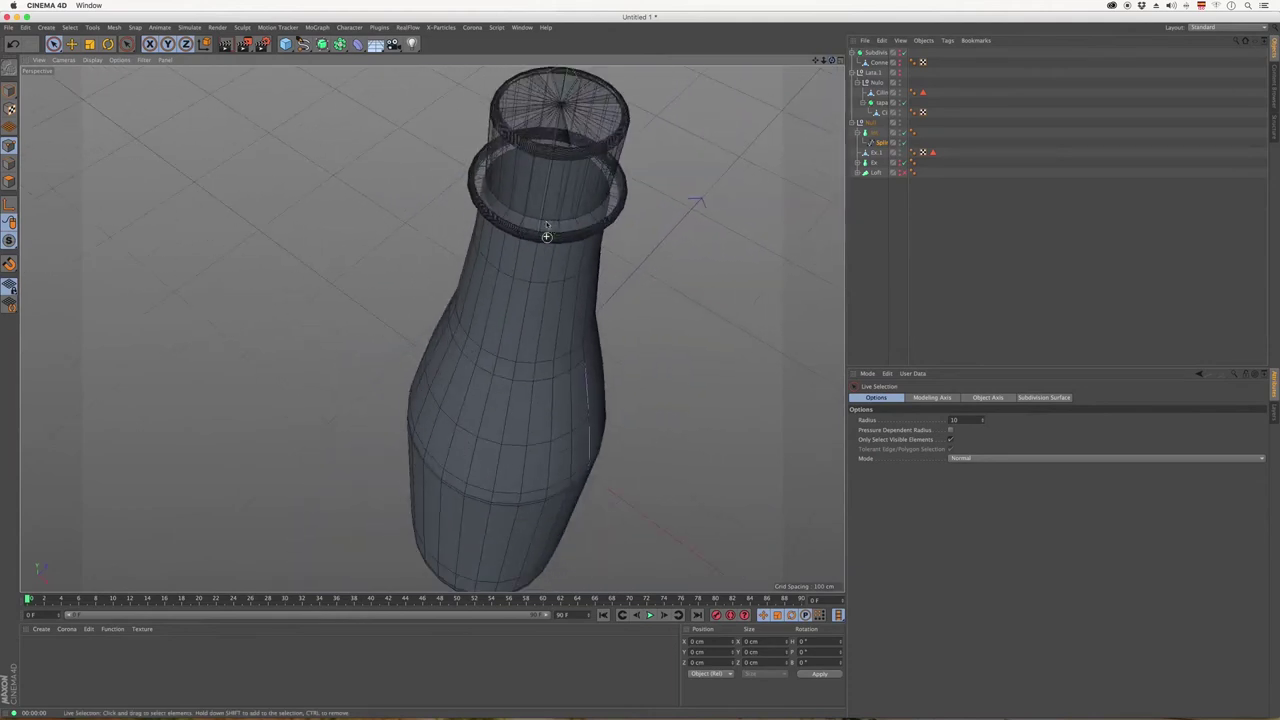
mouse_move(832, 60)
mouse_down()
mouse_move(850, 50)
mouse_move(857, 10)
mouse_up()
scroll(467, 235, down, 3)
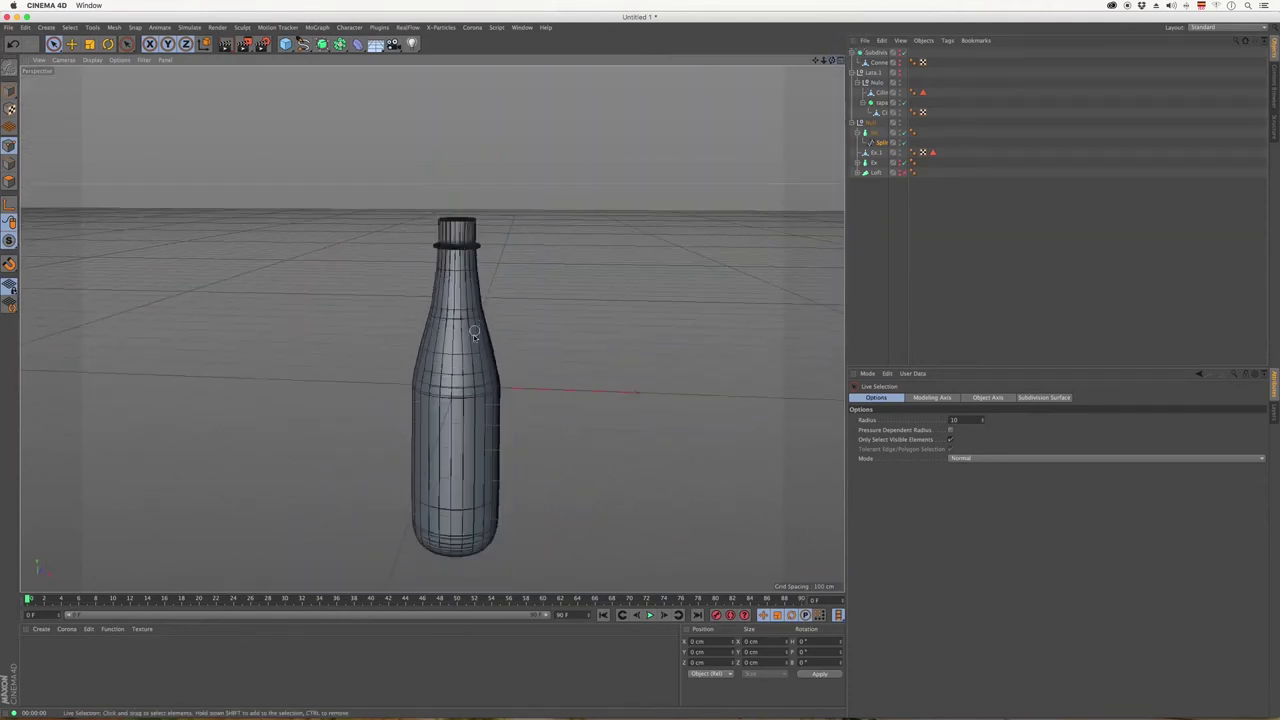
scroll(470, 336, down, 2)
scroll(462, 358, up, 4)
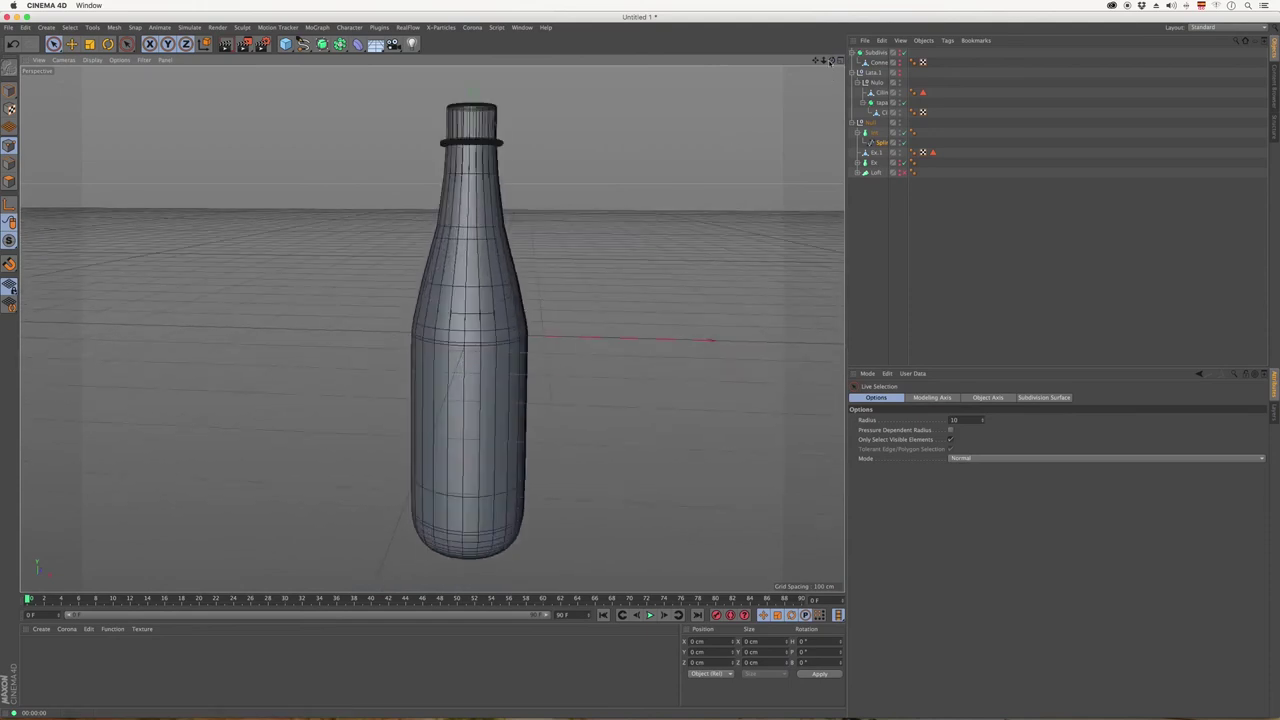